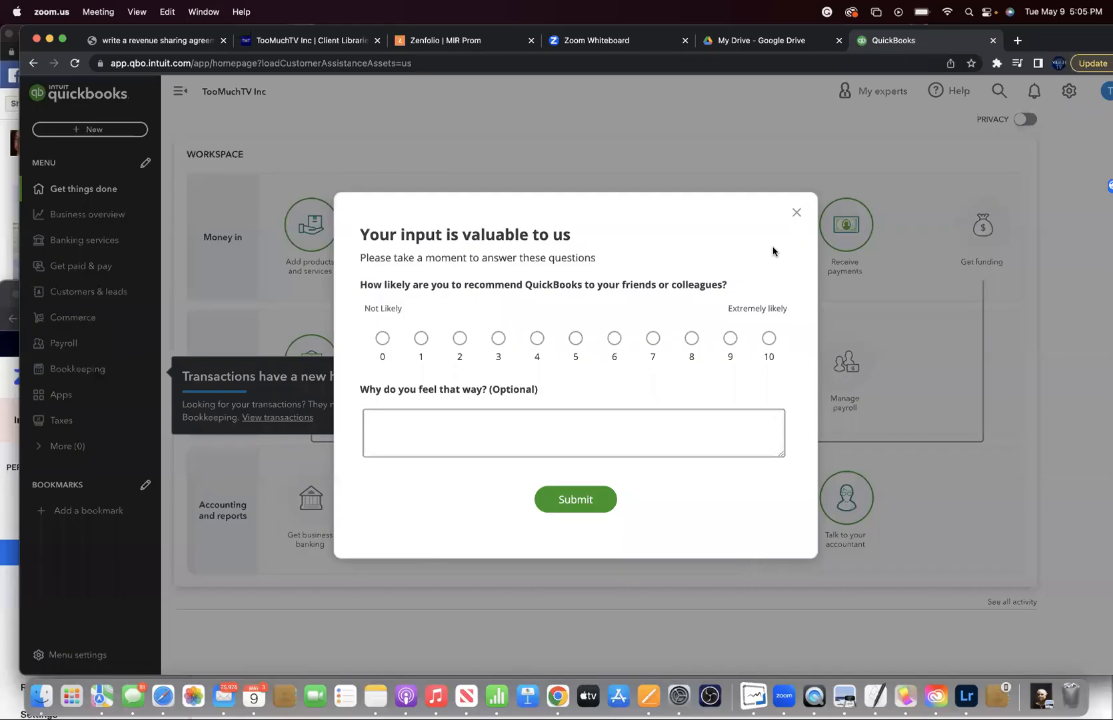
- Dismiss the feedback survey and the notice about relocated transactions, and open the Bookkeeping bank transactions
left_click(795, 212)
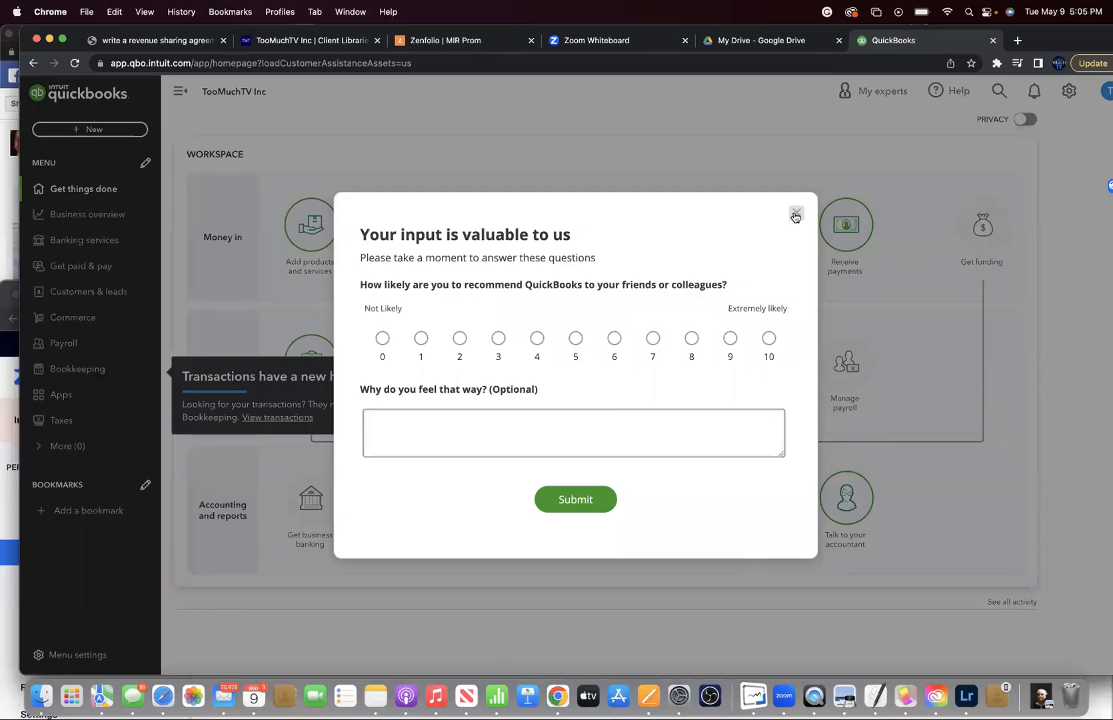
left_click(796, 213)
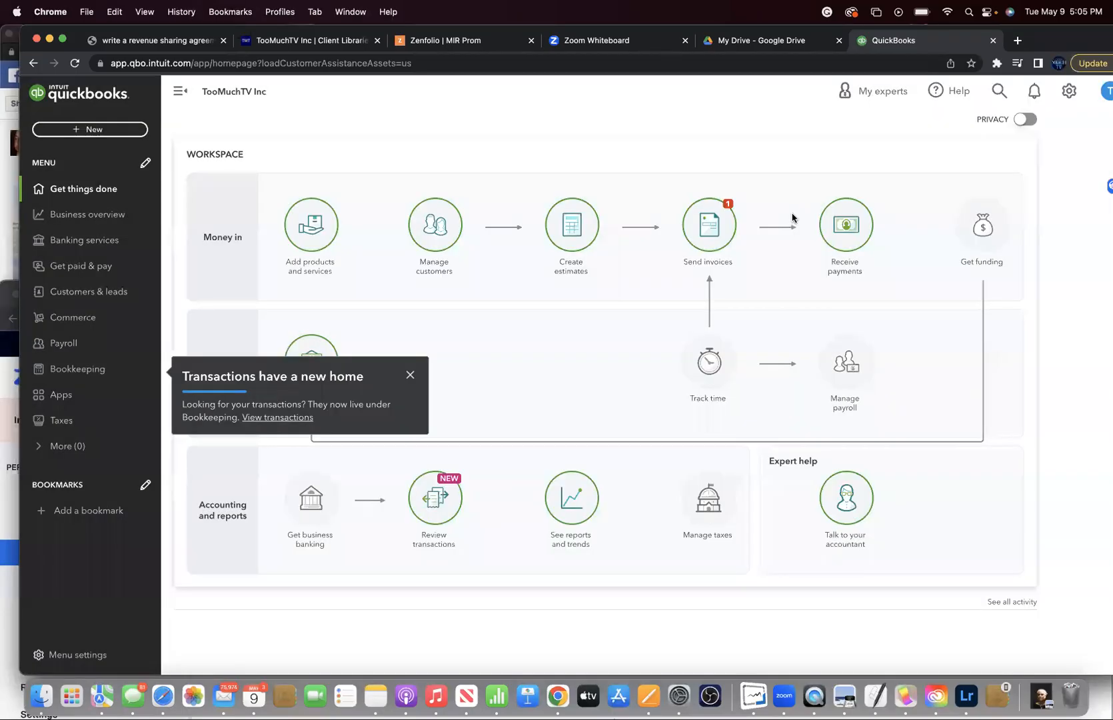
left_click(409, 375)
scroll(401, 389, "down", 1)
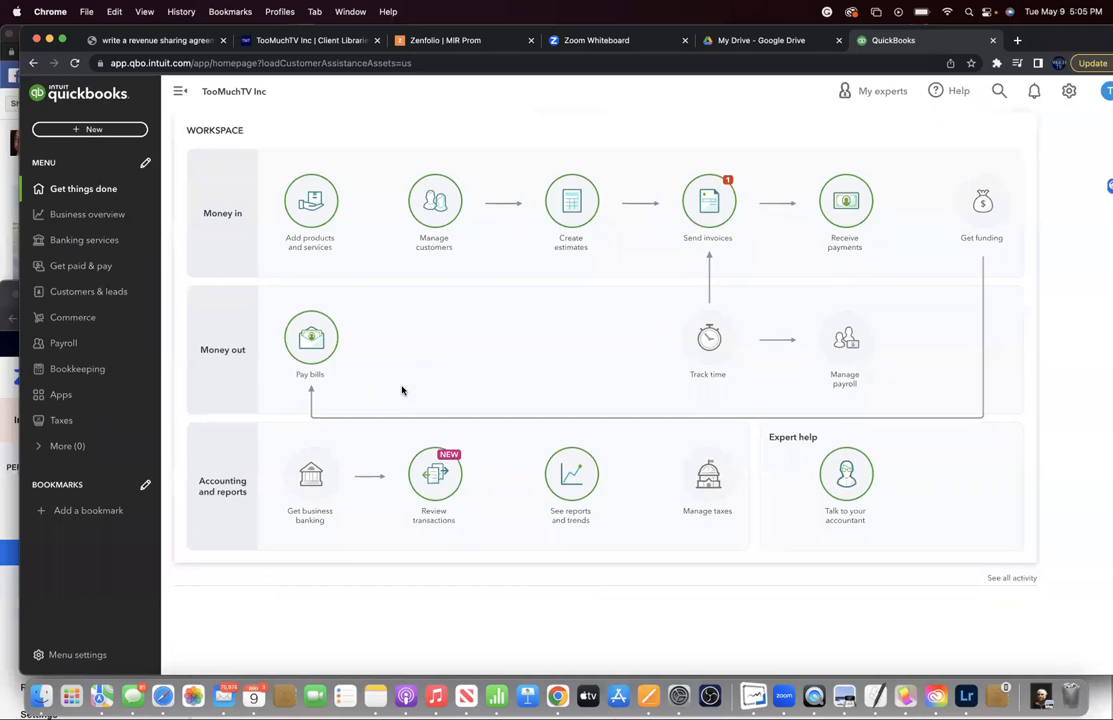
scroll(401, 390, "up", 1)
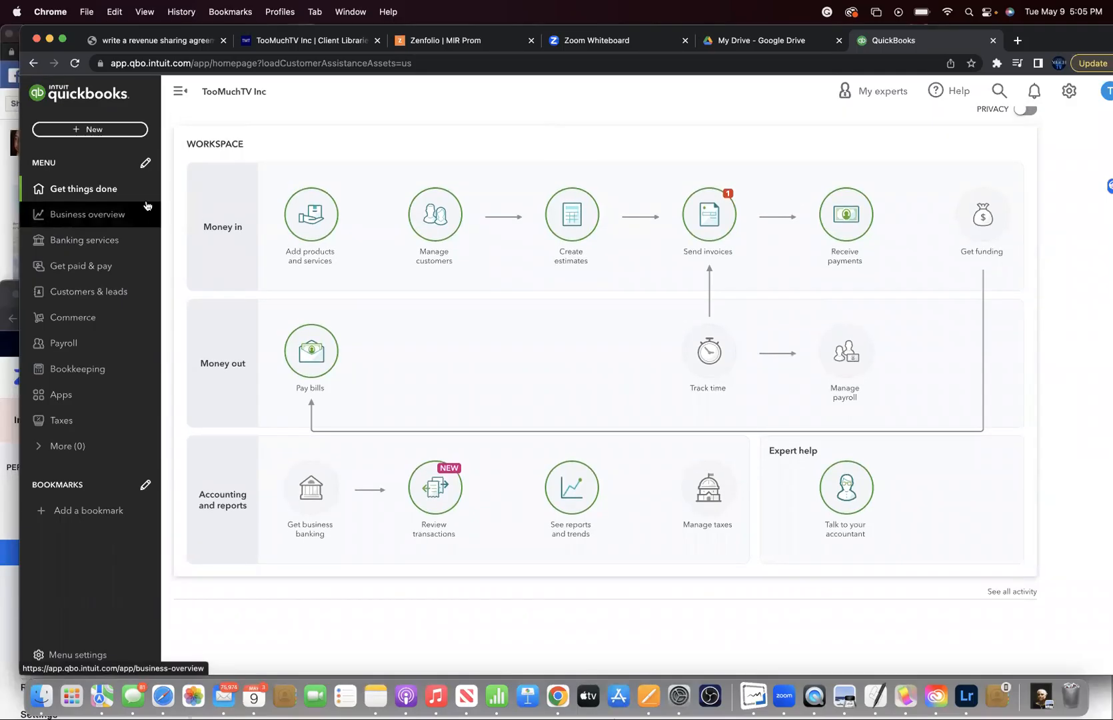
left_click(72, 374)
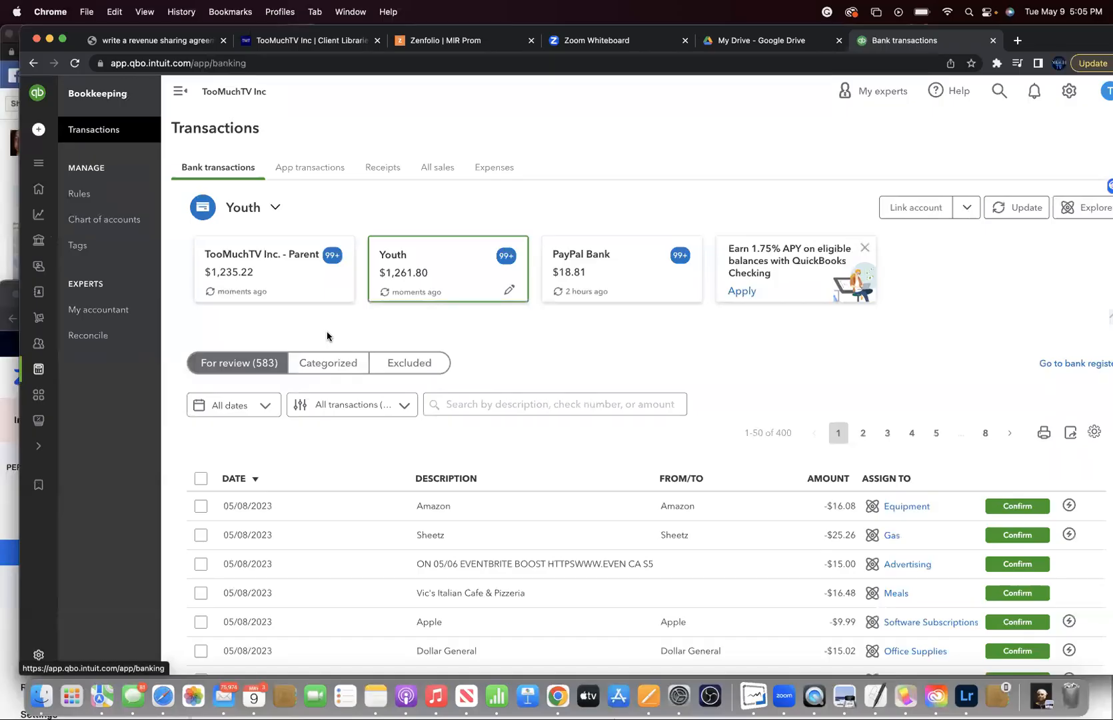
scroll(402, 313, "down", 1)
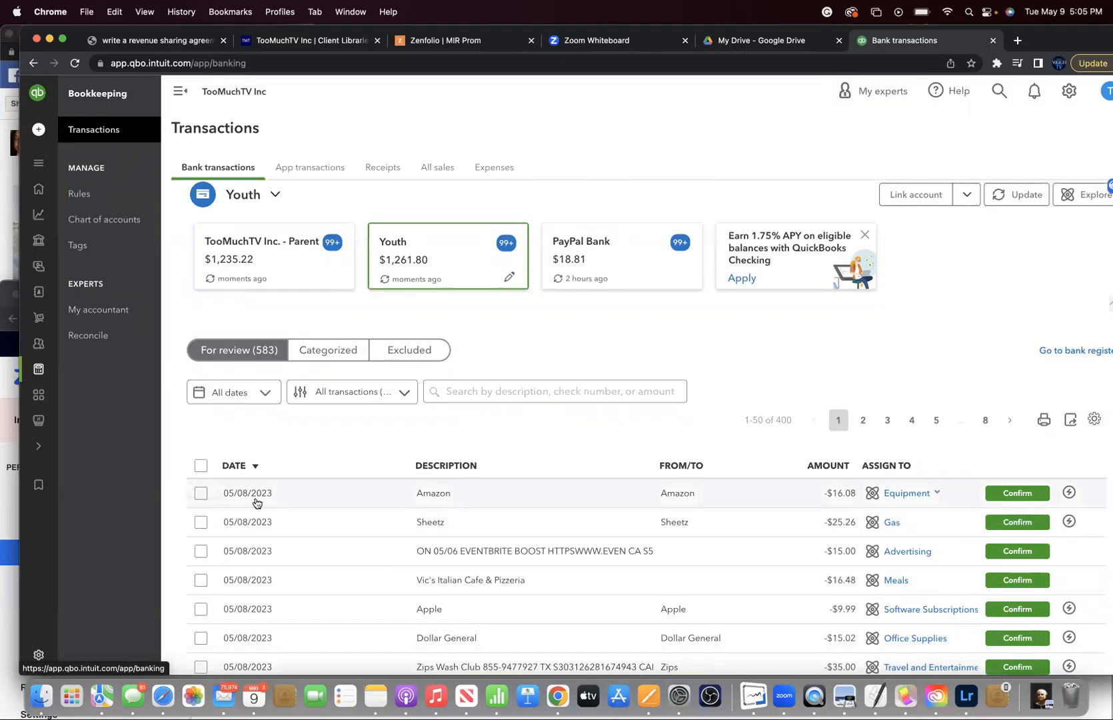
- Set the start date of the bank transactions' date filter to 01/01/2021
left_click(245, 398)
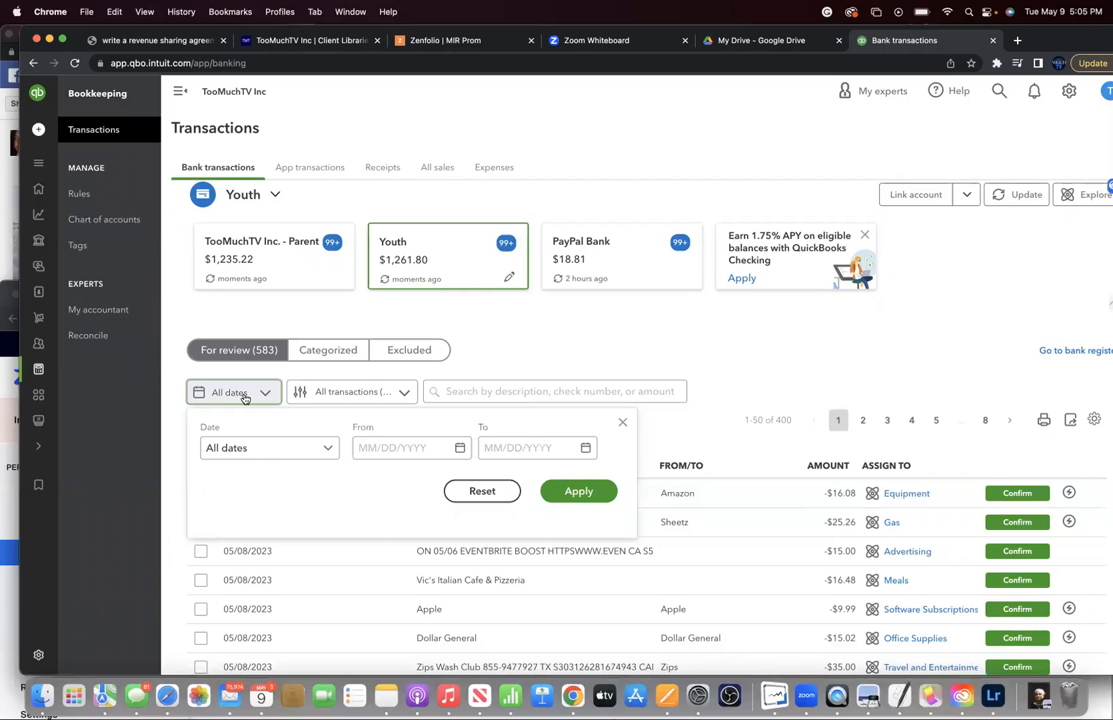
left_click(262, 447)
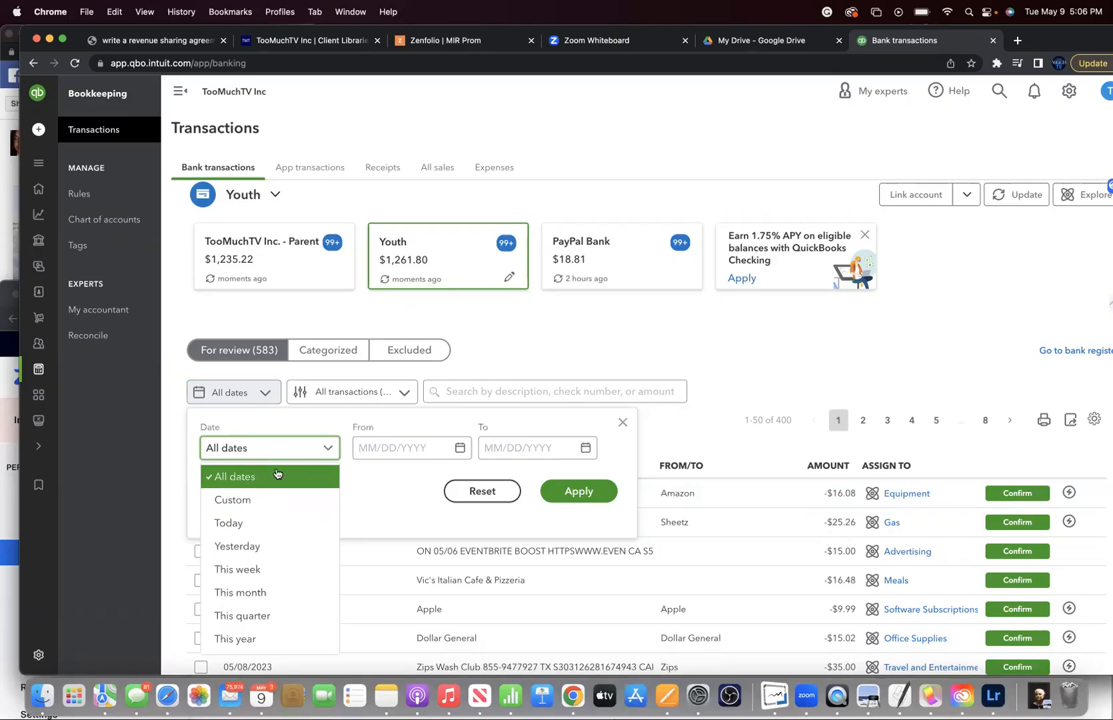
left_click(361, 449)
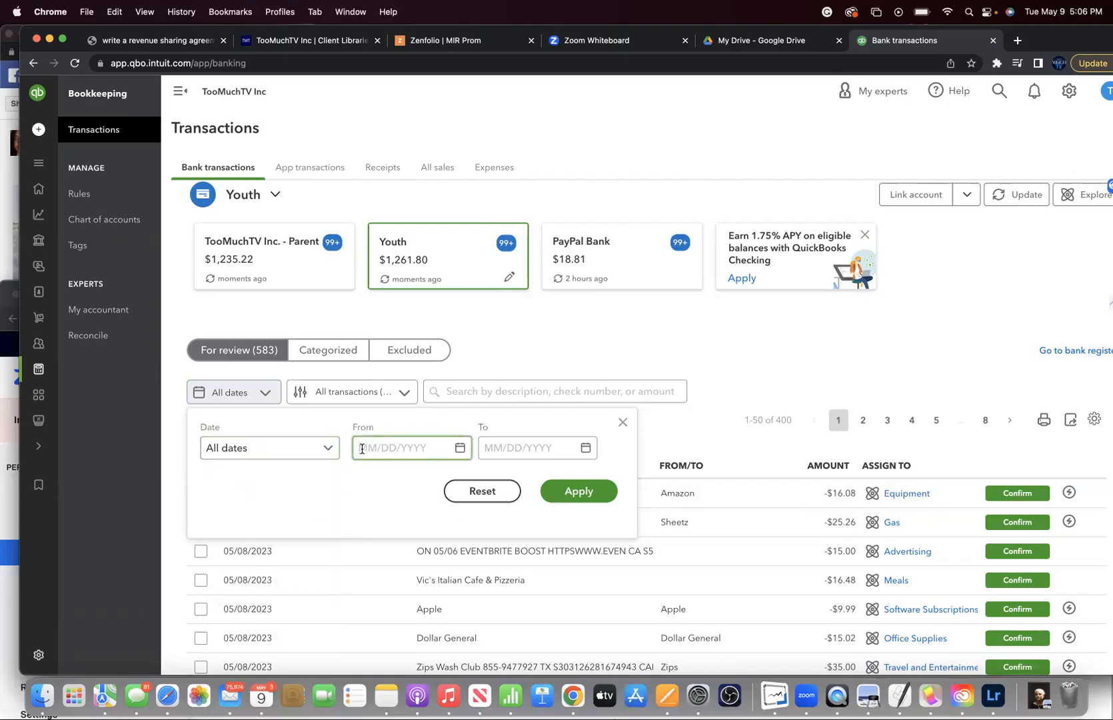
type("05/08/20231")
key("BackSpace")
key("BackSpace")
key("BackSpace")
key("BackSpace")
key("BackSpace")
key("BackSpace")
key("BackSpace")
key("BackSpace")
key("BackSpace")
type("0")
type("5")
key("BackSpace")
type("1/01/2021")
- Set the date filter's end date to 12/31/2021 and apply the filter to the transactions
left_click(481, 451)
type("12/31")
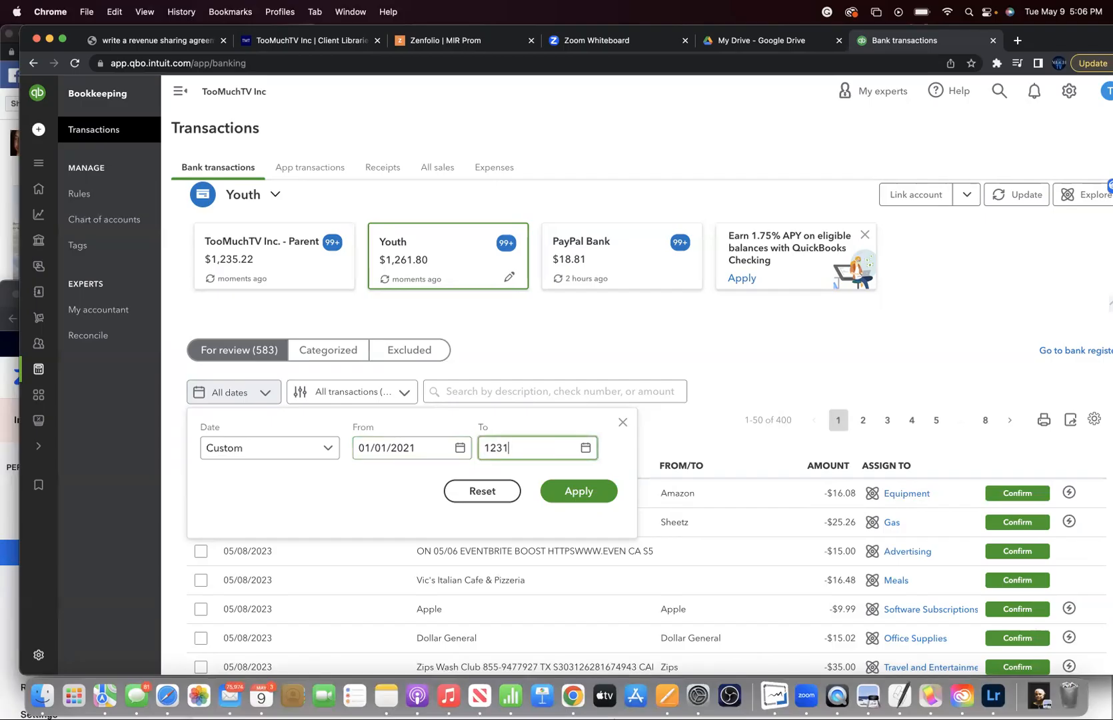
type("/2021")
left_click(577, 496)
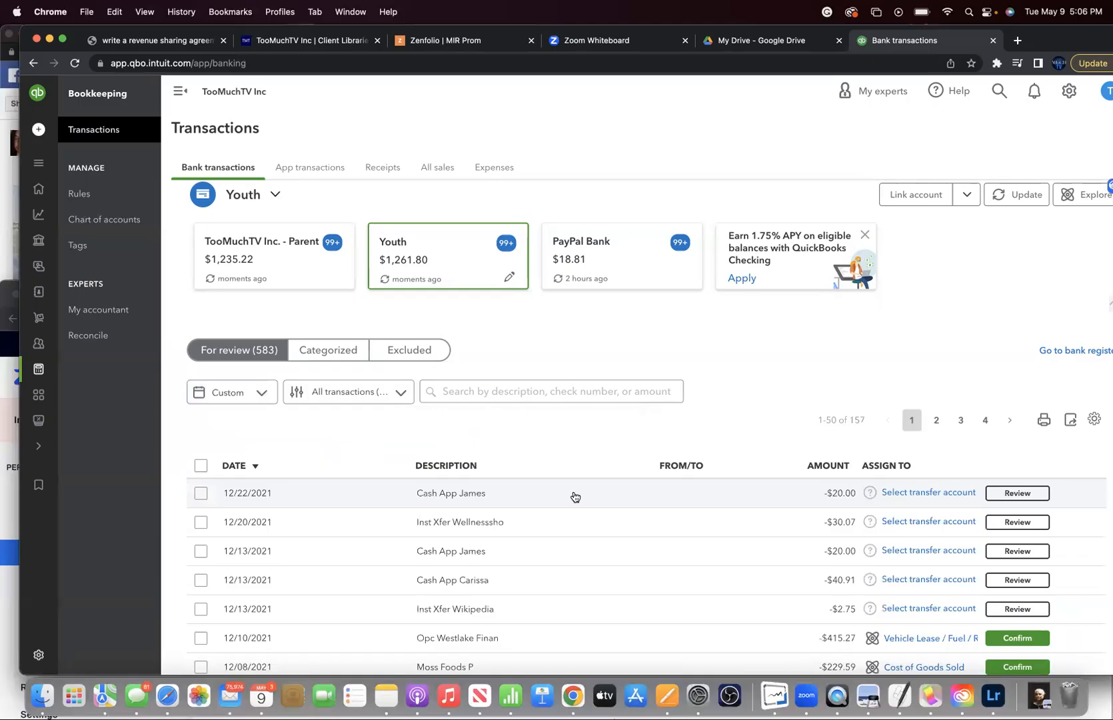
- Look through the filtered 2021 transactions awaiting review, checking their descriptions, amounts and suggested categories
scroll(575, 497, "down", 5)
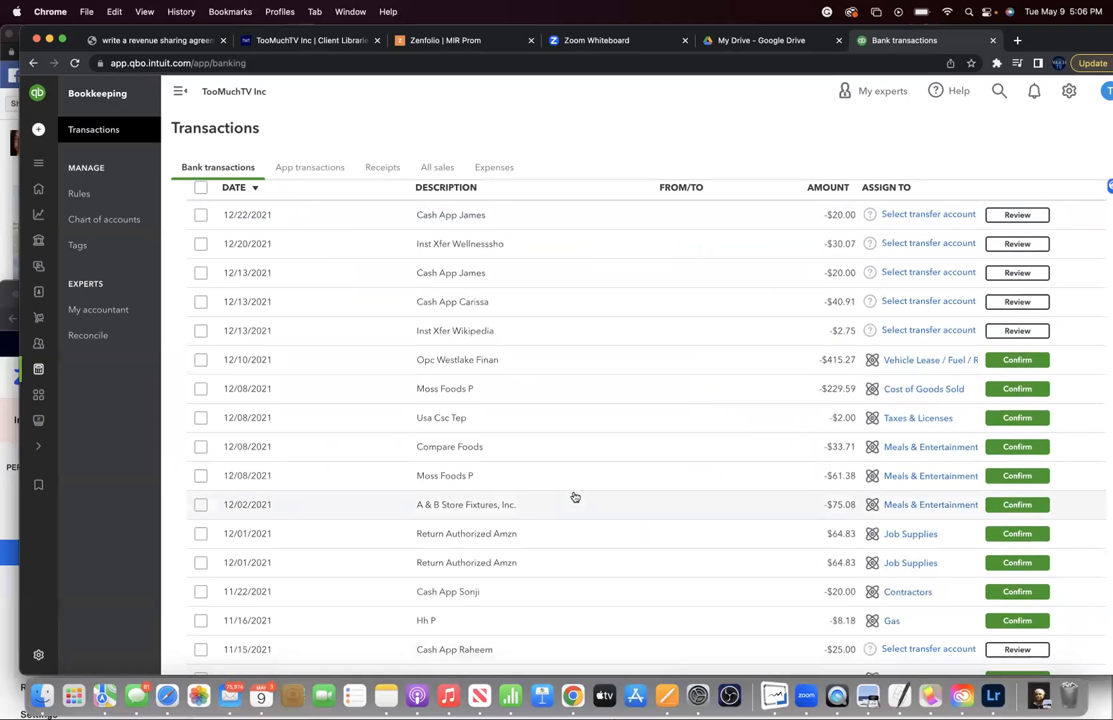
scroll(574, 497, "up", 2)
scroll(574, 497, "down", 12)
scroll(575, 497, "down", 3)
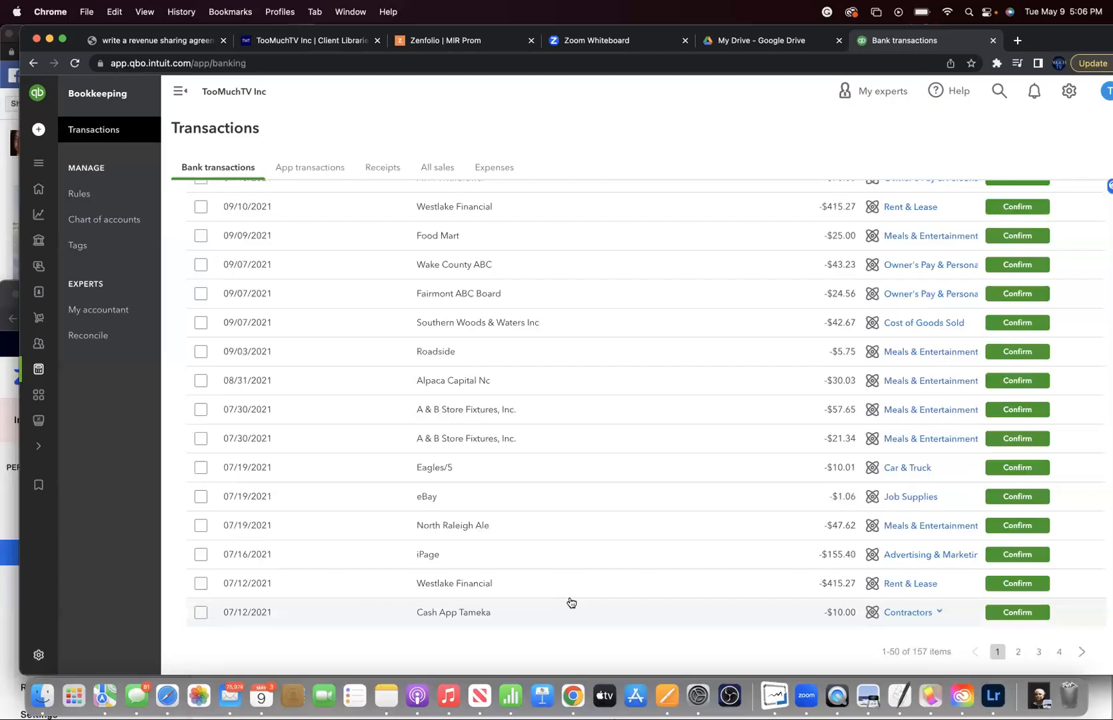
scroll(571, 602, "up", 20)
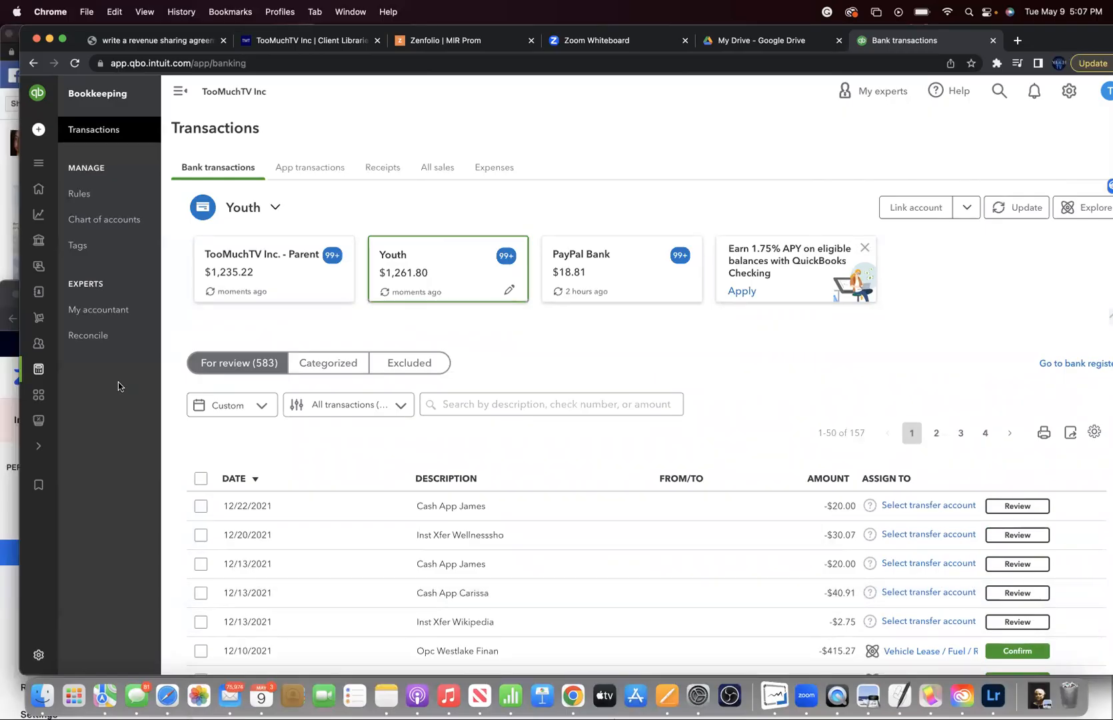
scroll(691, 494, "down", 3)
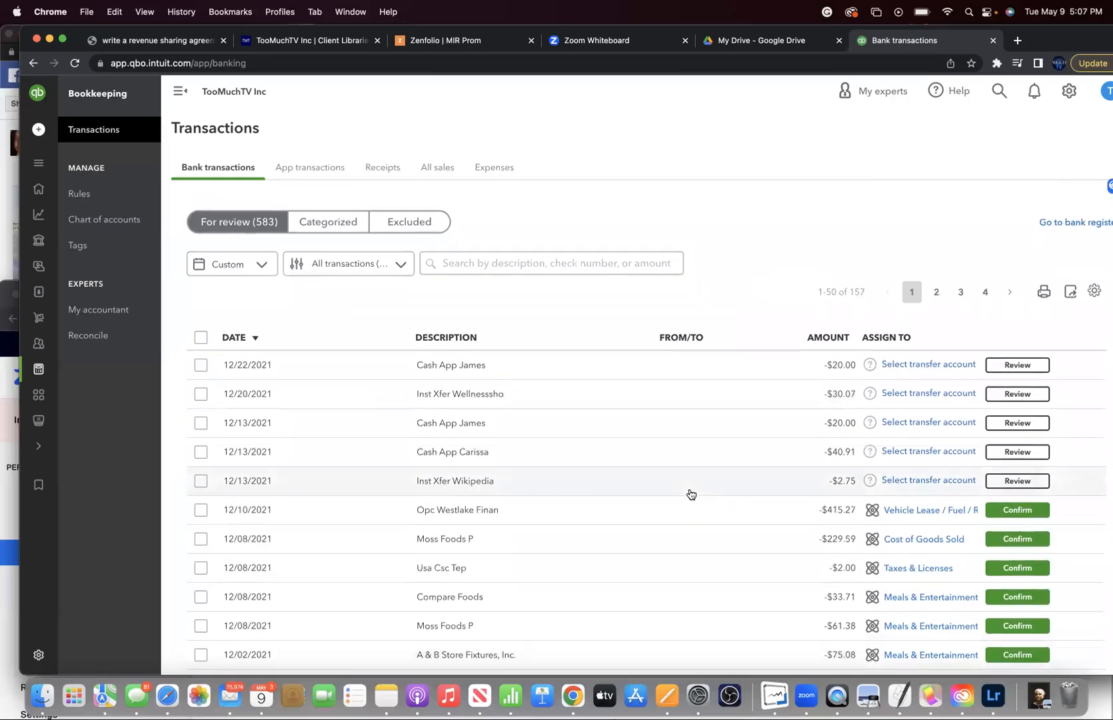
scroll(690, 494, "down", 1)
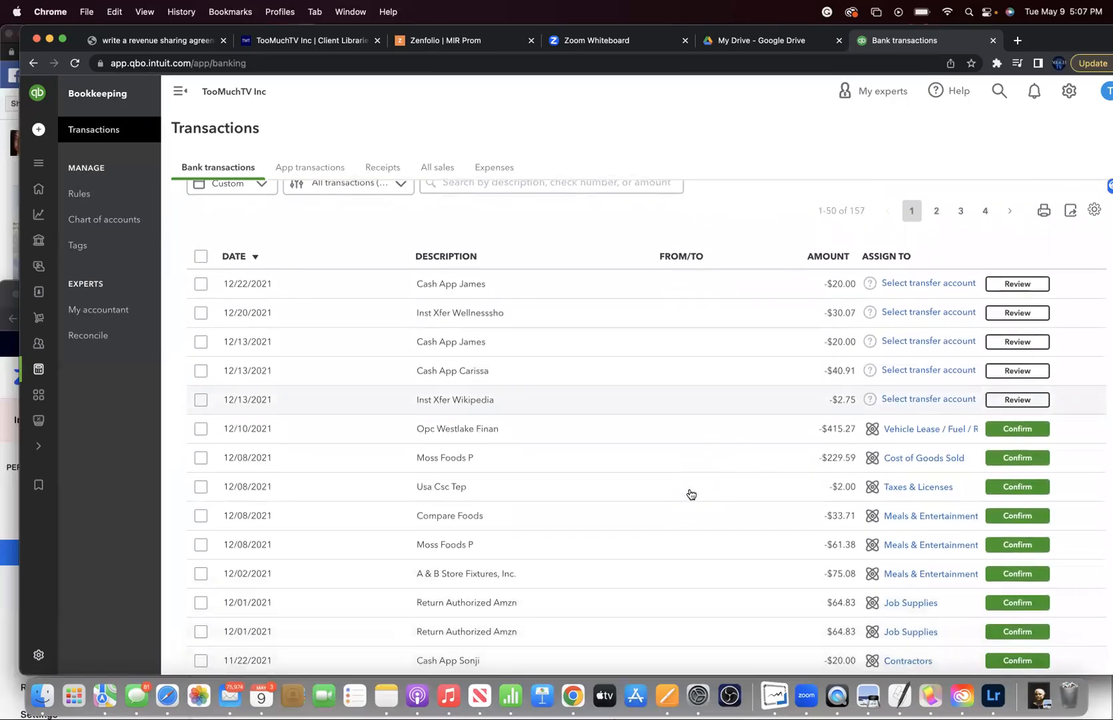
scroll(691, 494, "down", 1)
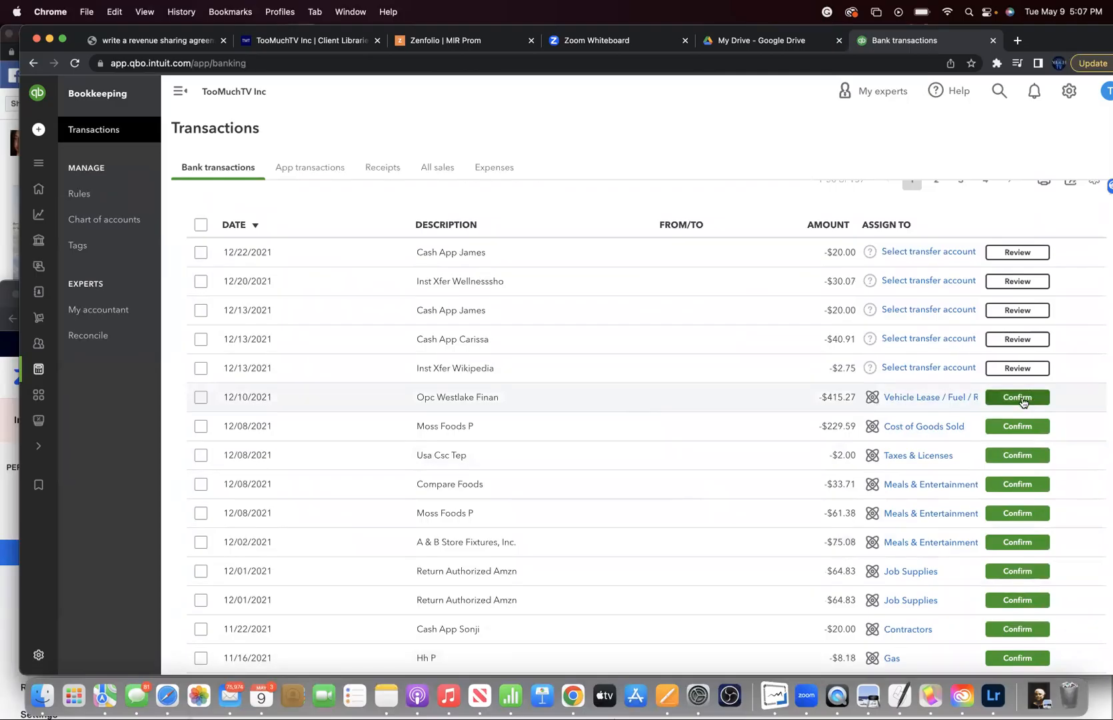
- Open the categorization details of the 12/10/2021 Opc Westlake Finan transaction
left_click(470, 400)
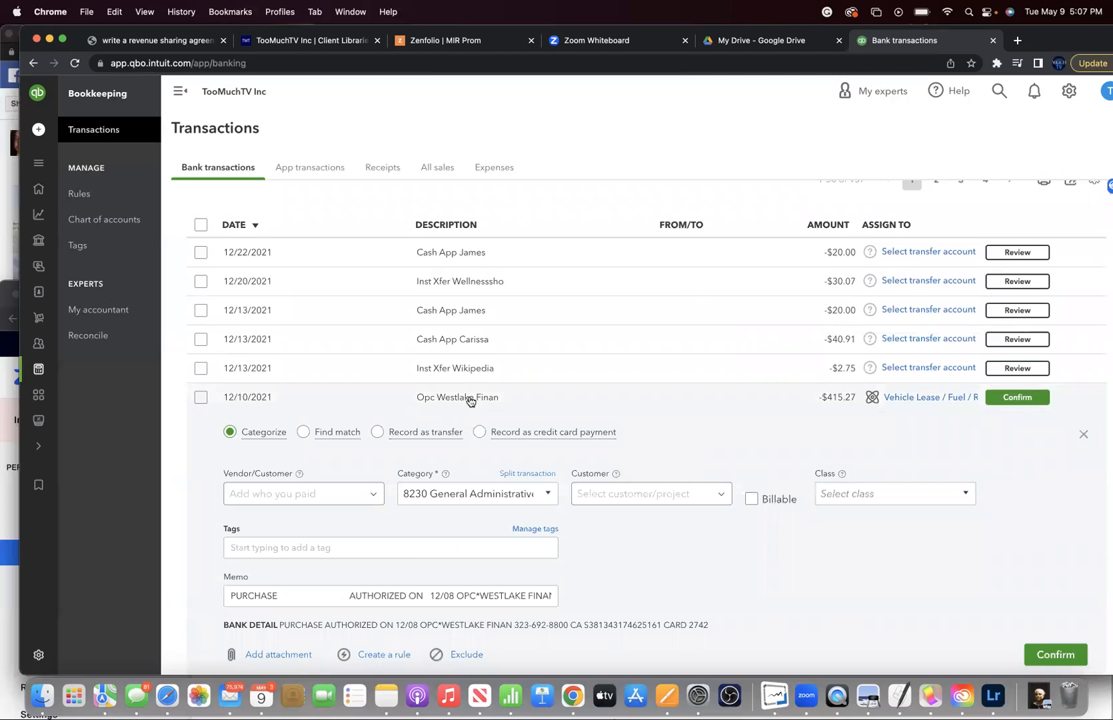
scroll(469, 400, "down", 2)
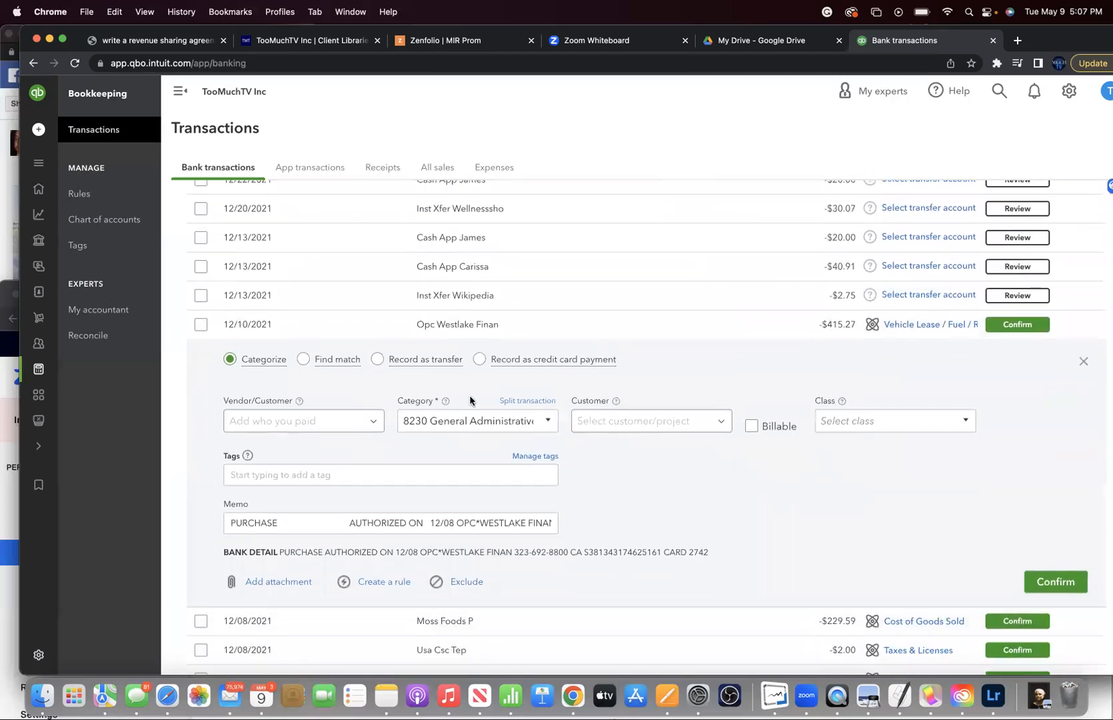
scroll(470, 400, "down", 1)
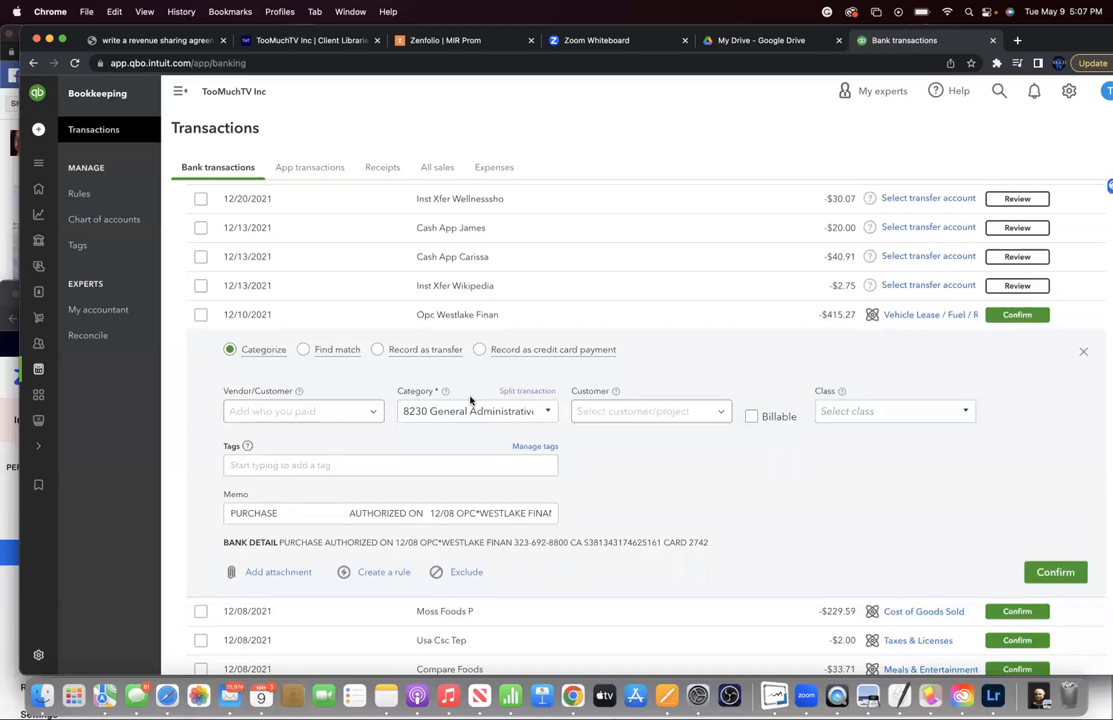
- Search the existing vendors for Westlake in the Opc Westlake Finan transaction's details
left_click(373, 413)
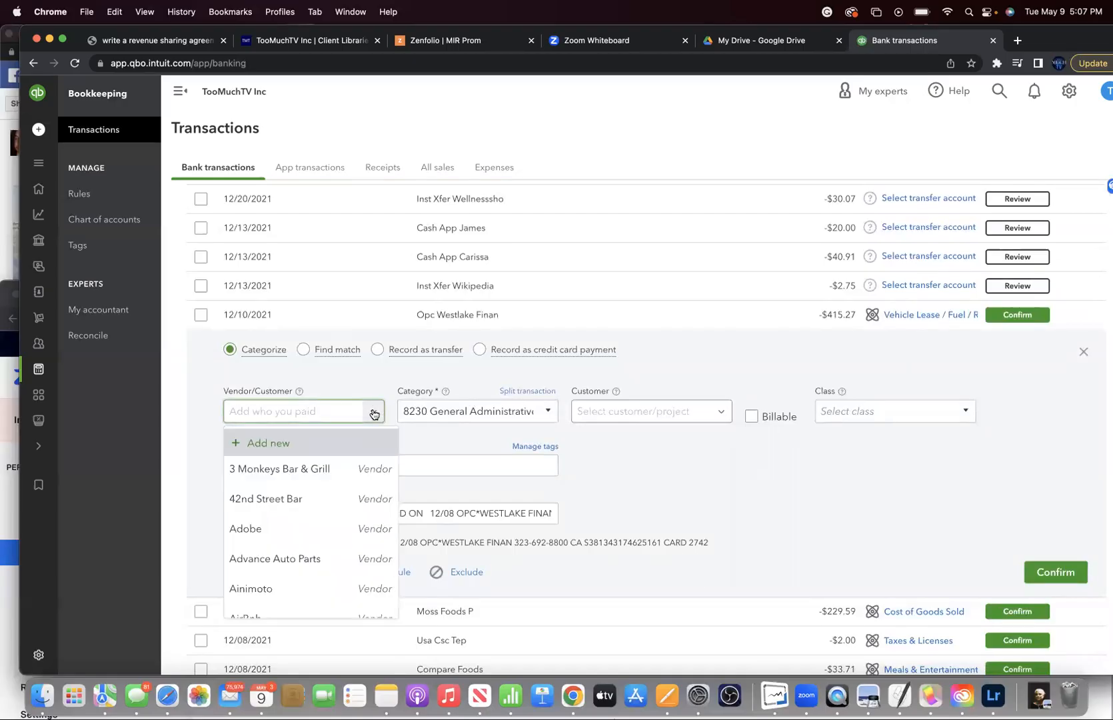
scroll(355, 513, "down", 5)
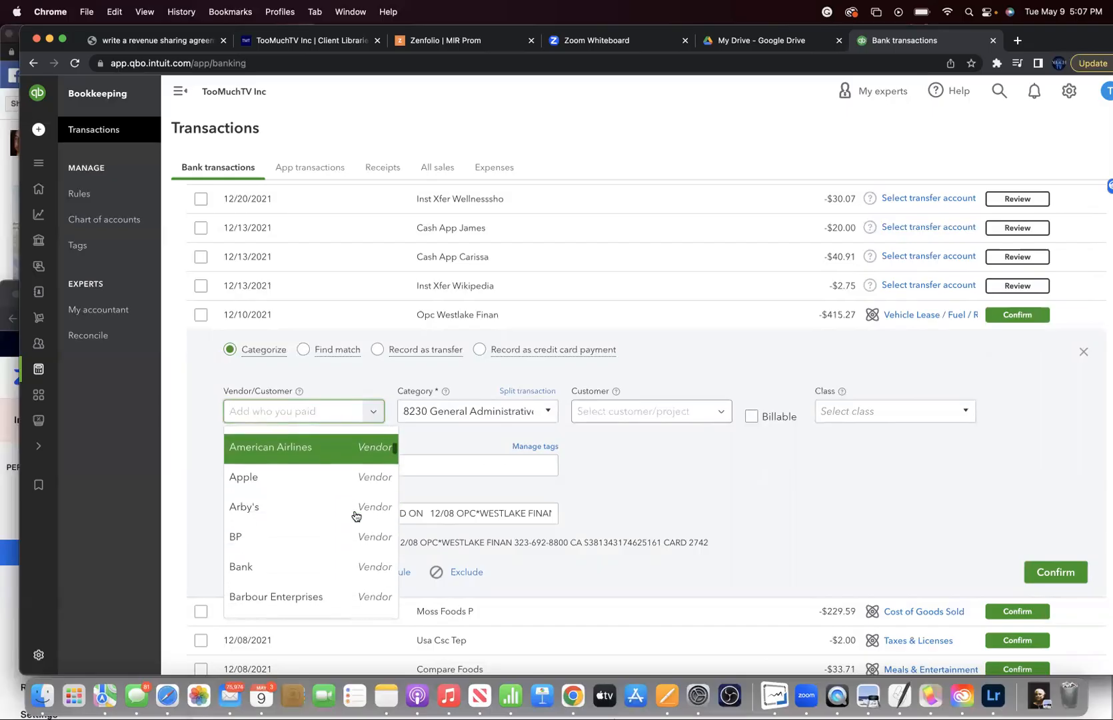
left_click(292, 412)
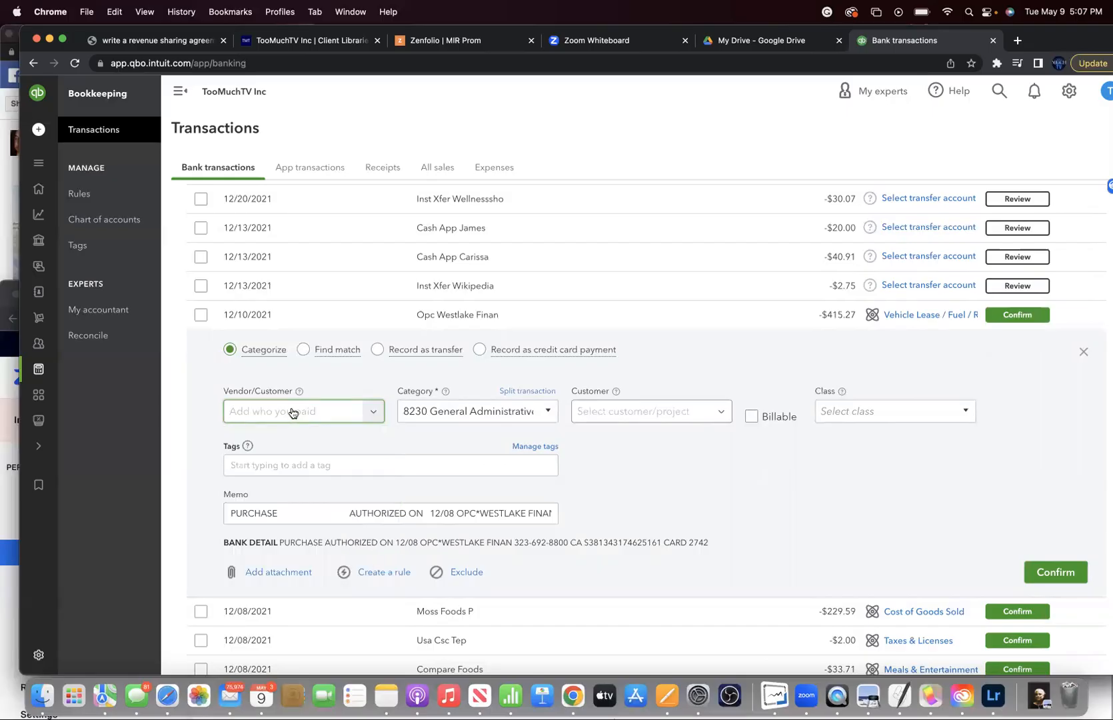
type("Wes")
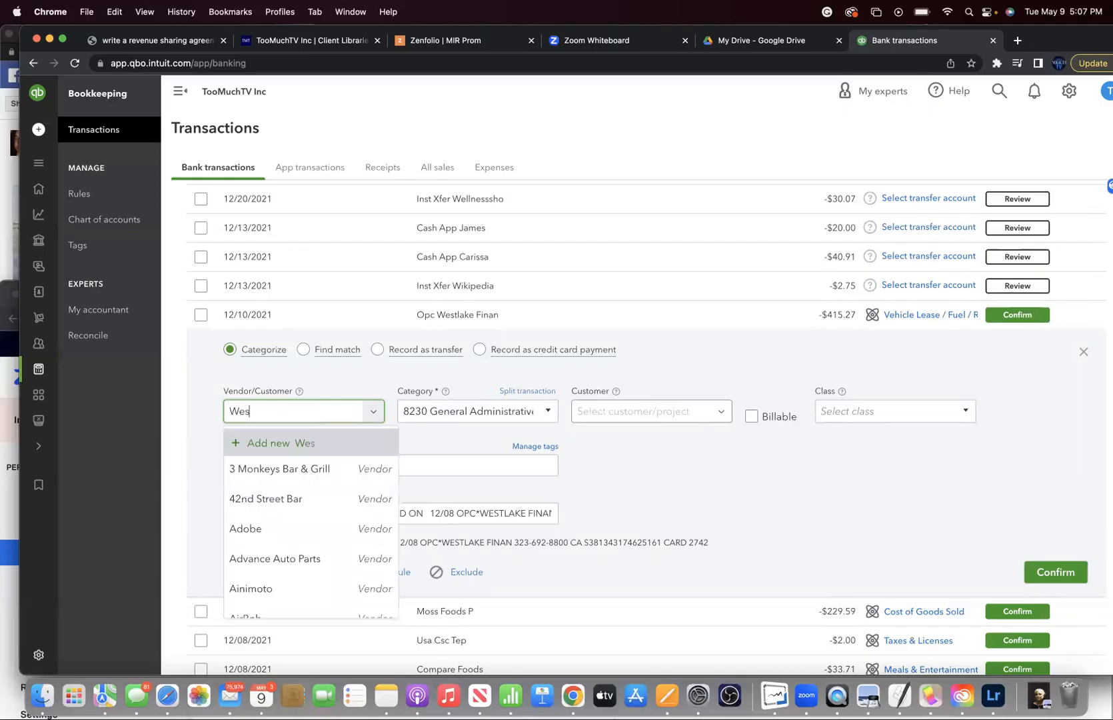
type("tlagke")
key("BackSpace")
key("BackSpace")
key("BackSpace")
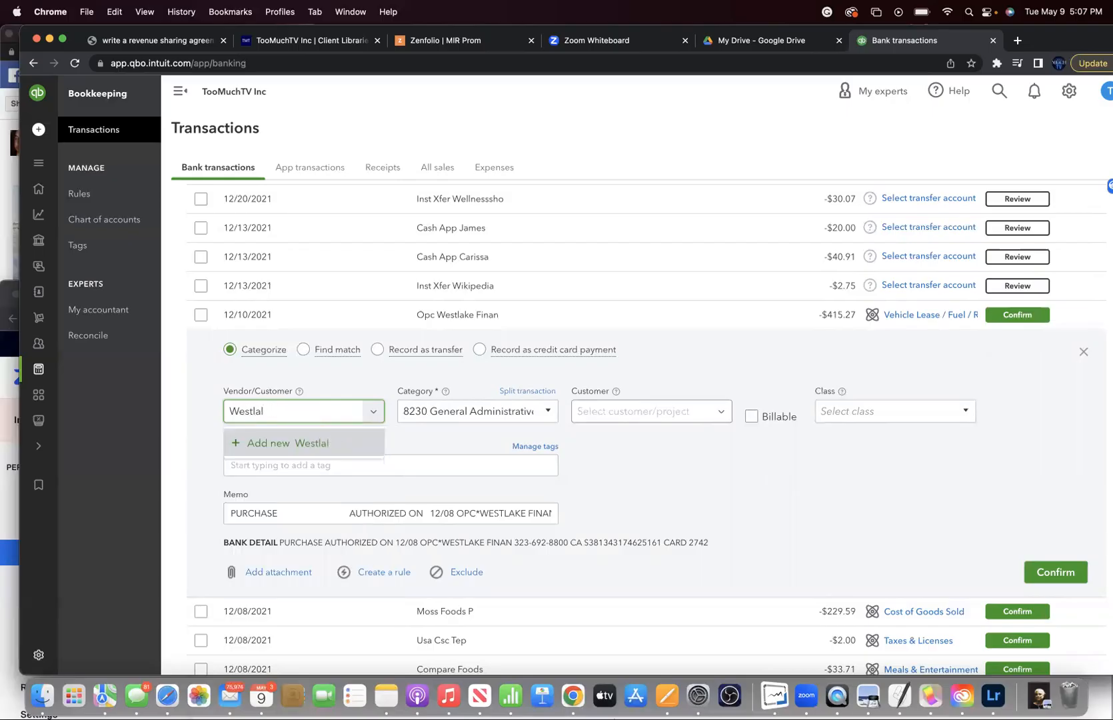
type("ke")
- Look through the available expense, bank, equity and income categories for the Opc Westlake Finan transaction
left_click(459, 412)
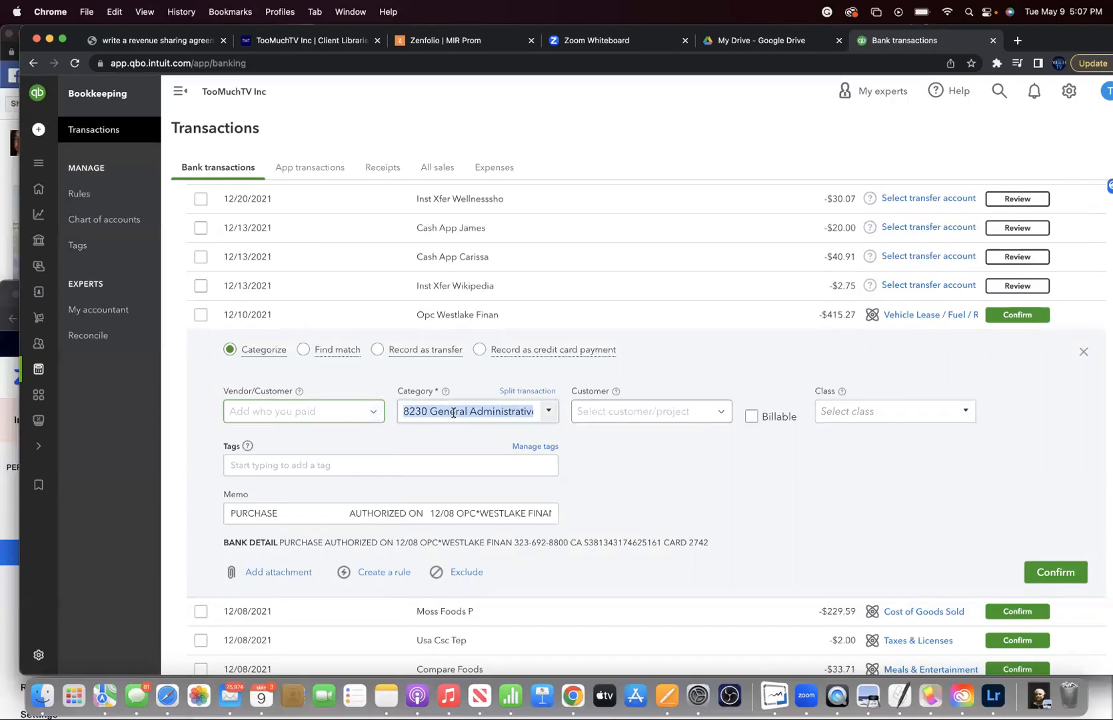
left_click(548, 412)
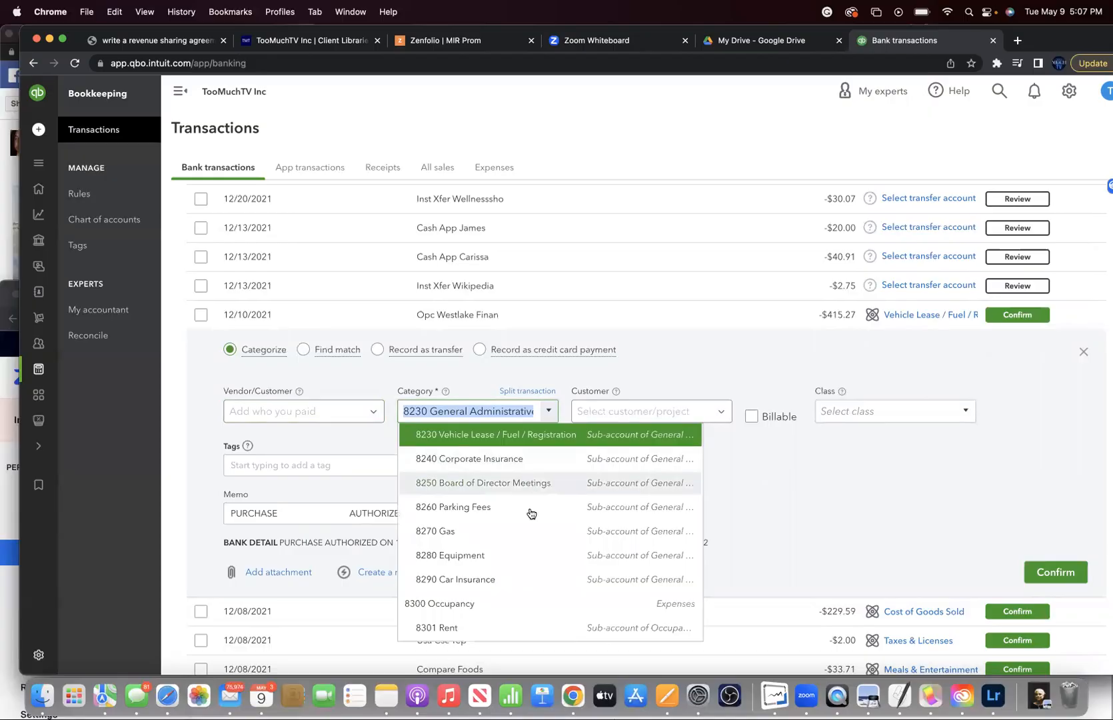
scroll(523, 536, "down", 5)
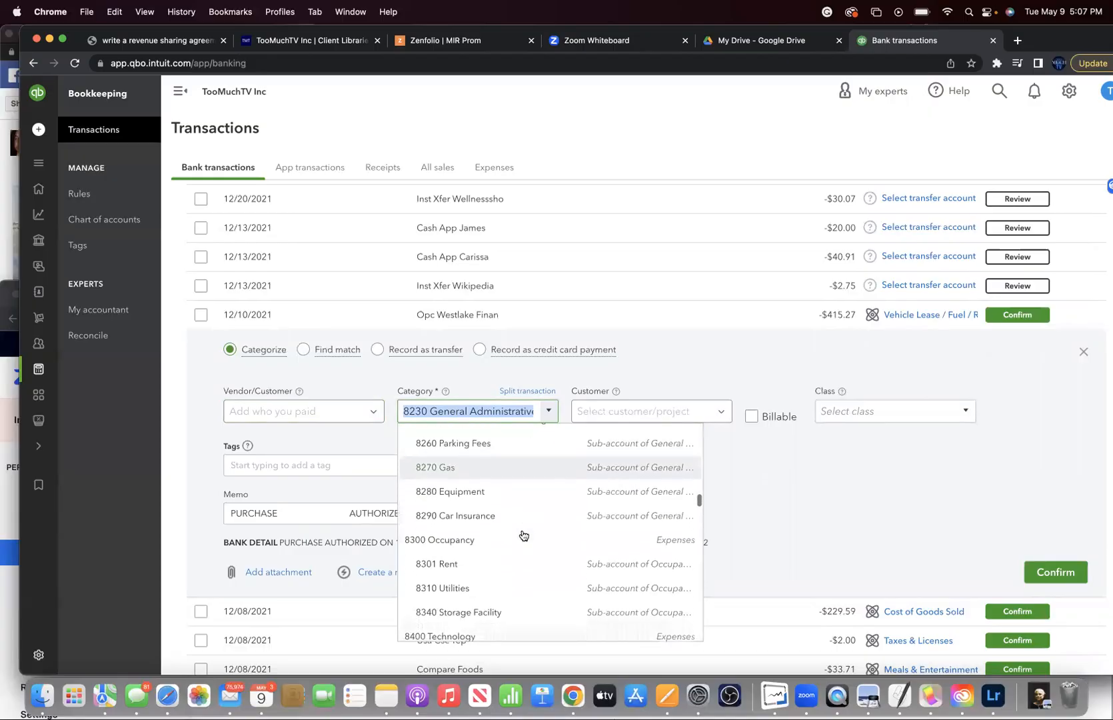
scroll(523, 536, "down", 6)
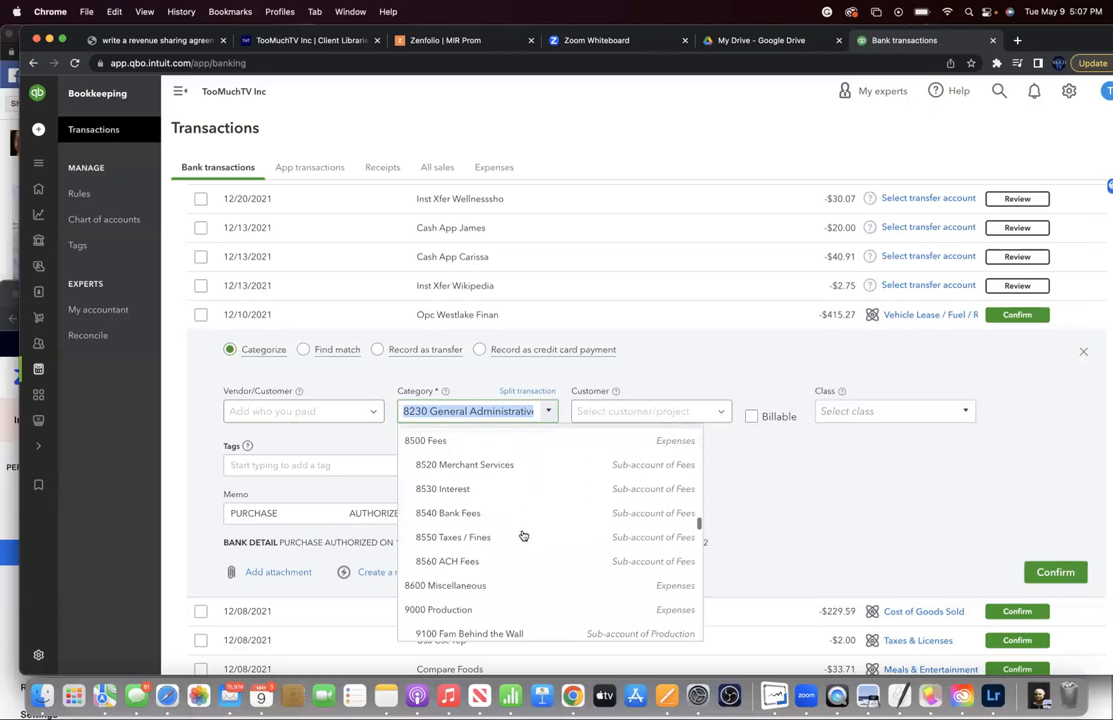
scroll(523, 535, "down", 6)
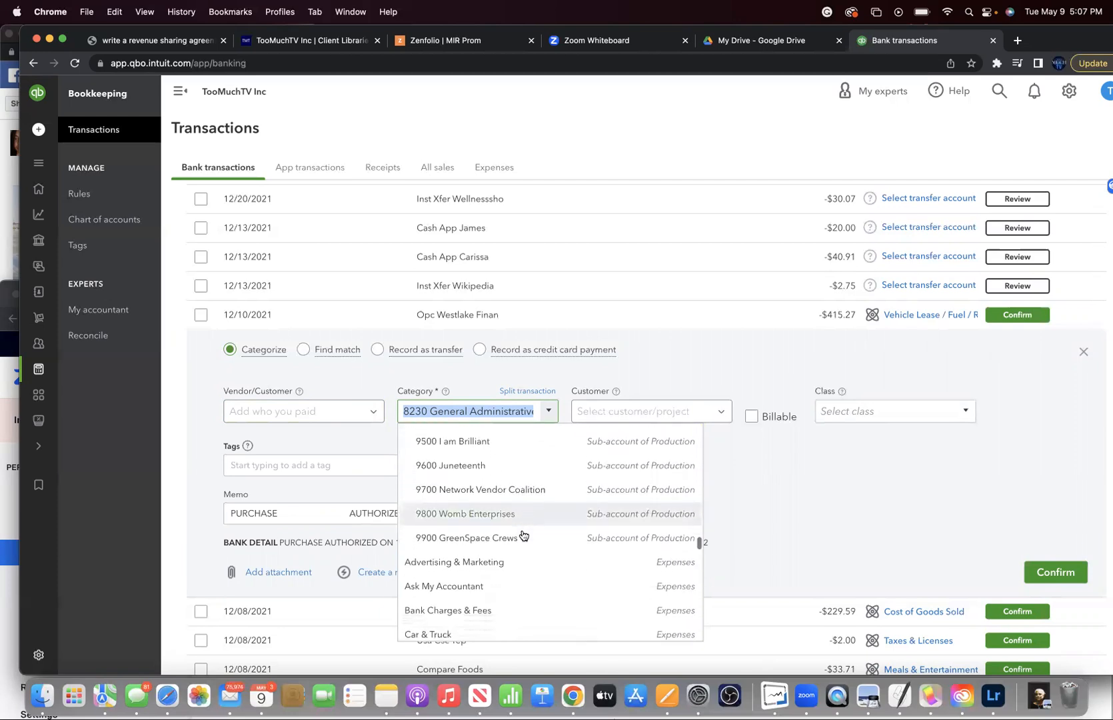
scroll(524, 535, "down", 5)
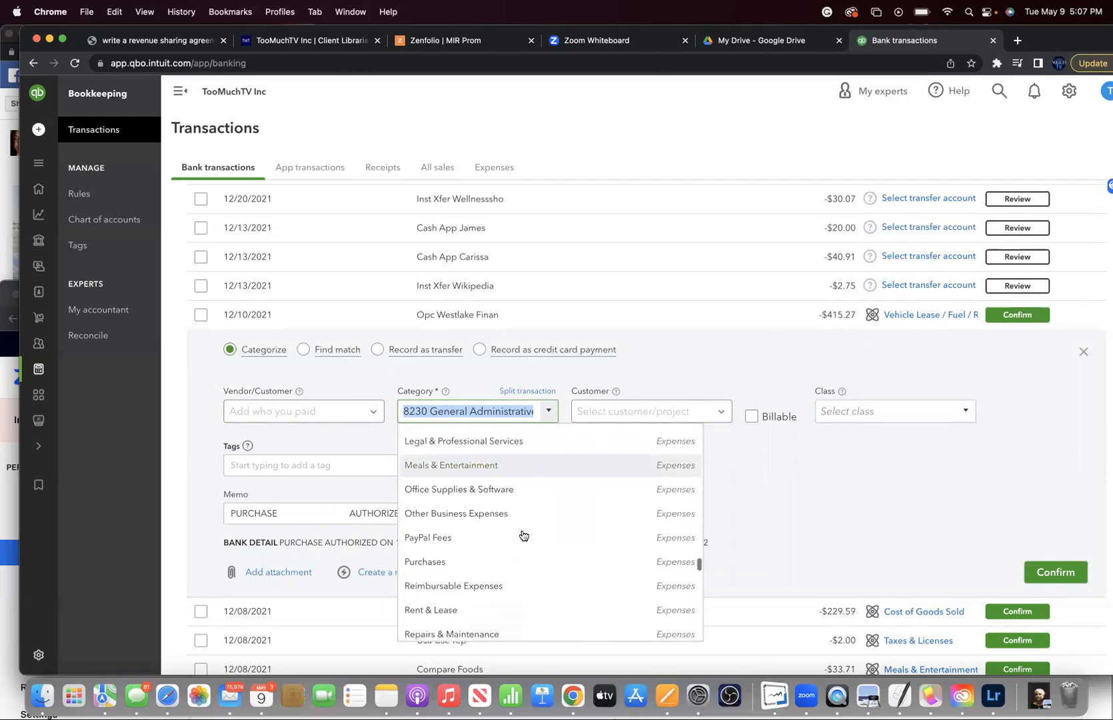
scroll(523, 535, "down", 3)
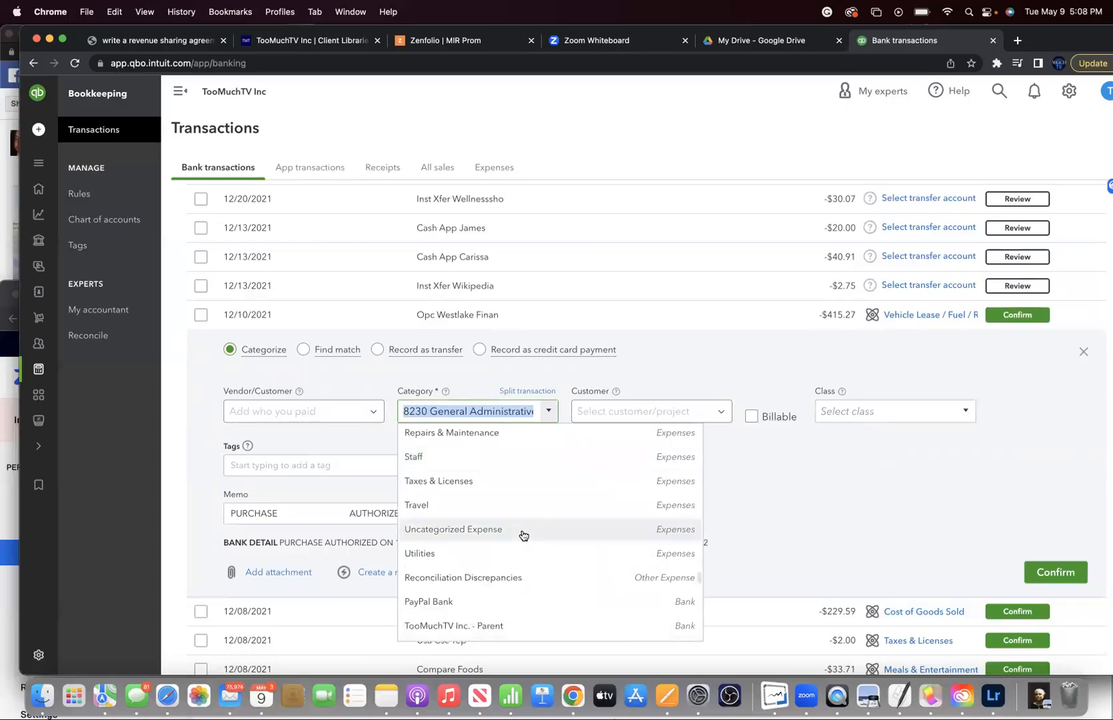
scroll(523, 535, "down", 5)
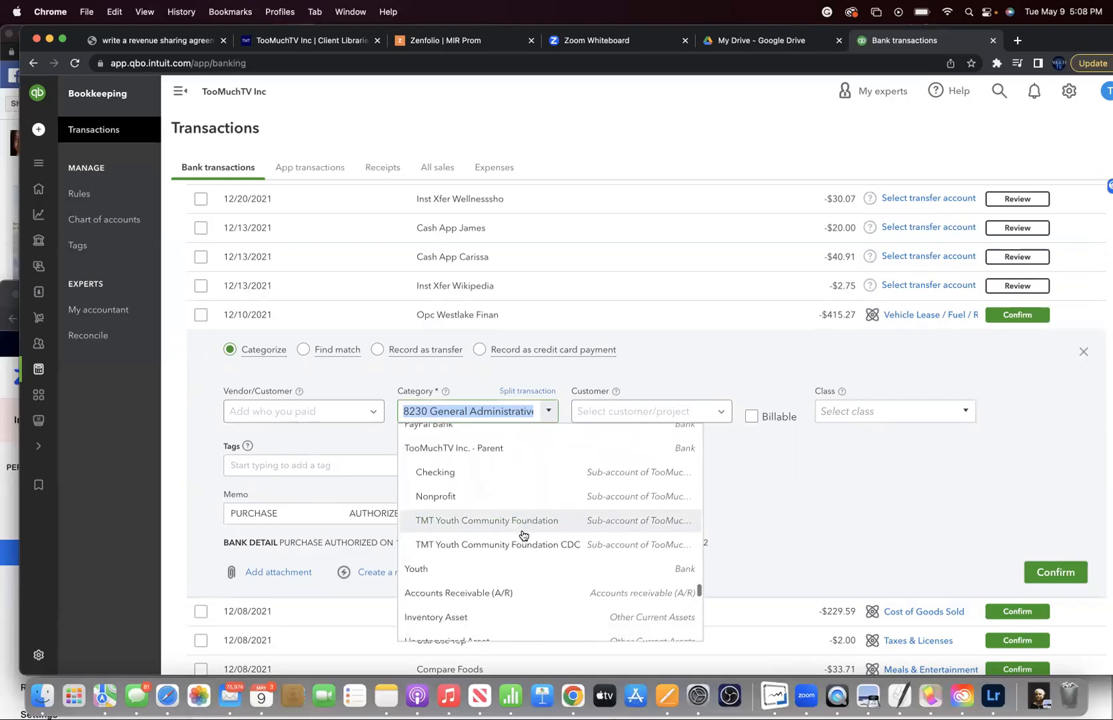
scroll(523, 535, "down", 7)
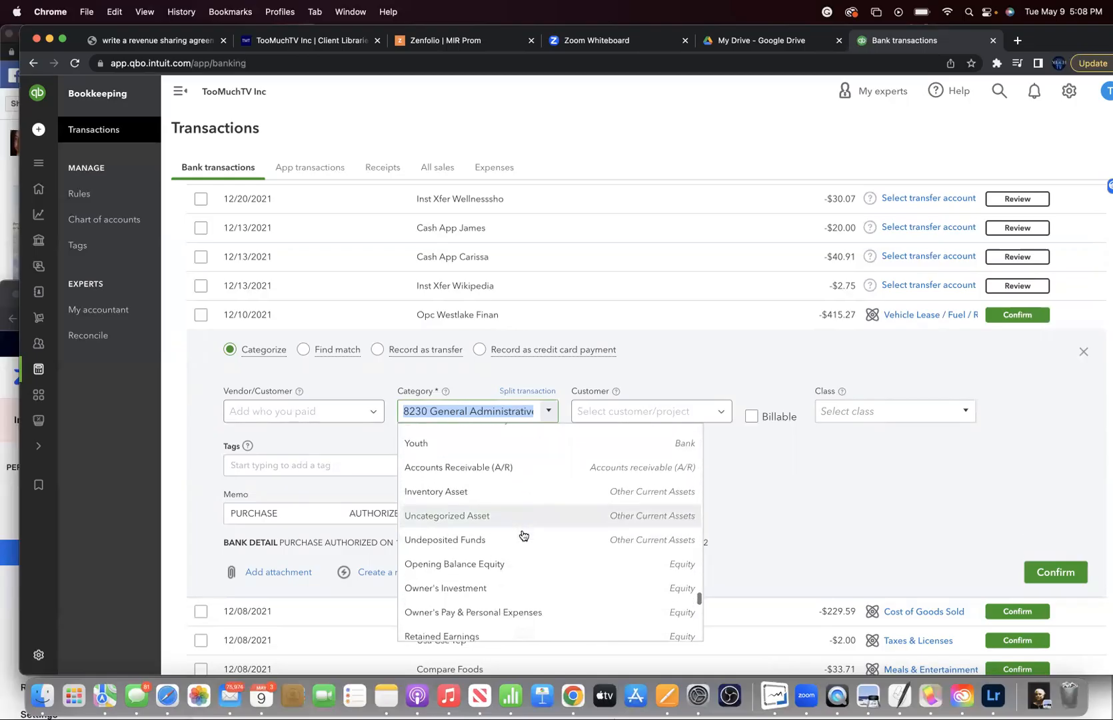
scroll(523, 535, "down", 12)
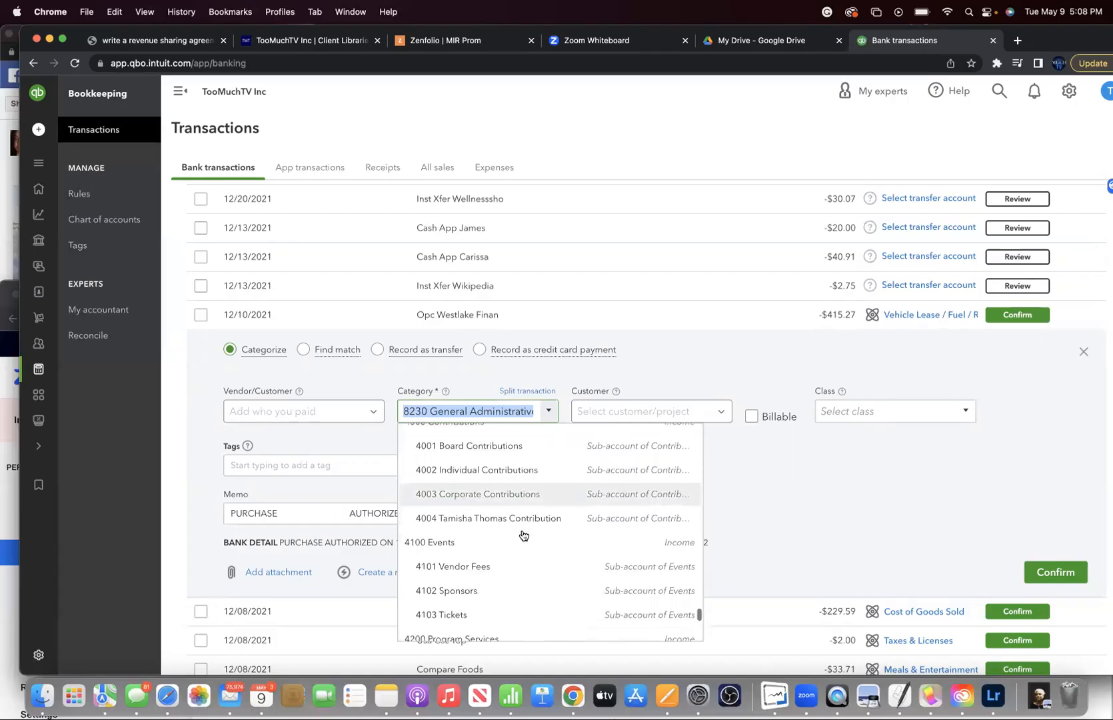
scroll(523, 535, "down", 7)
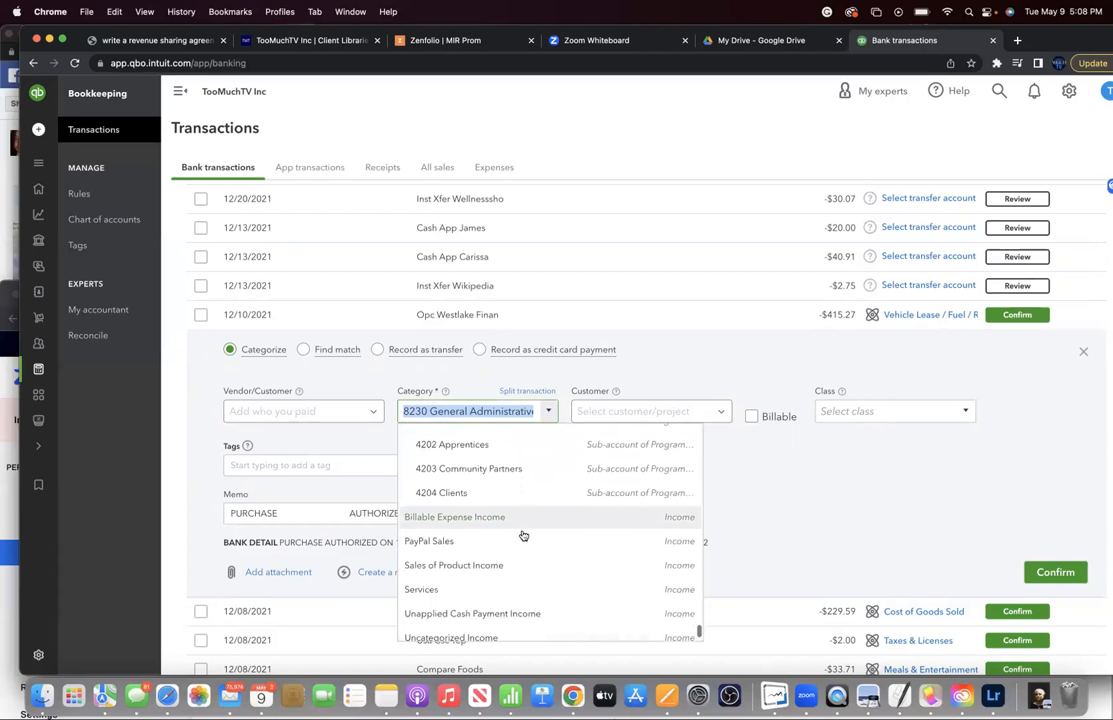
scroll(523, 535, "up", 5)
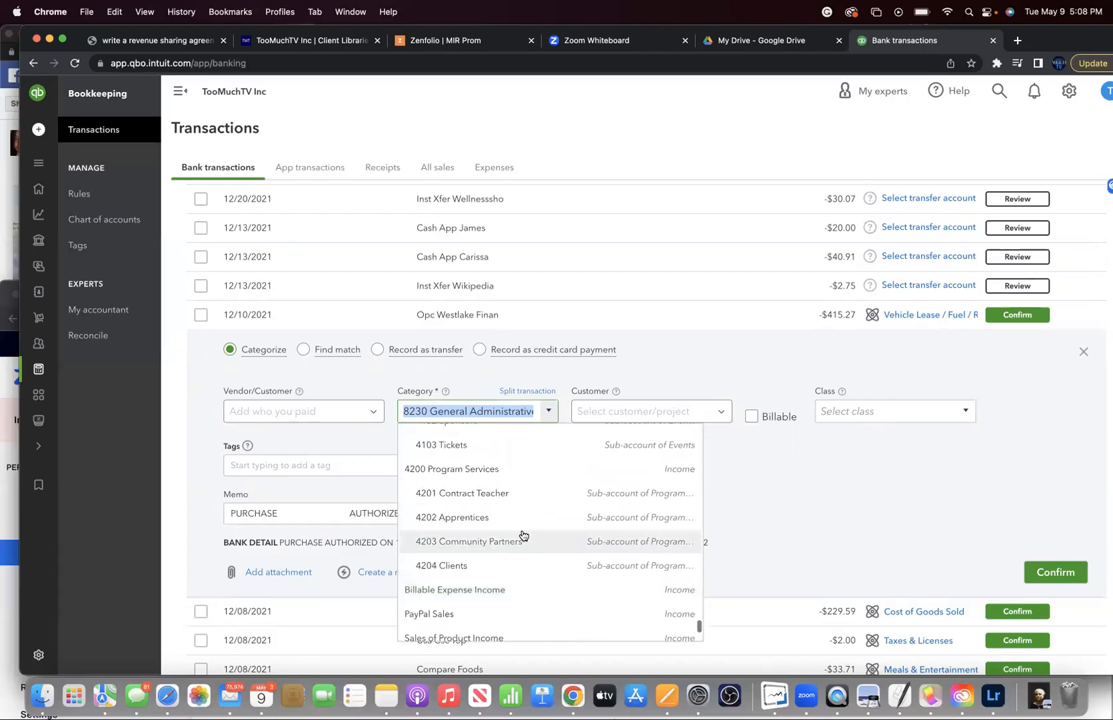
scroll(523, 535, "down", 5)
scroll(523, 535, "up", 20)
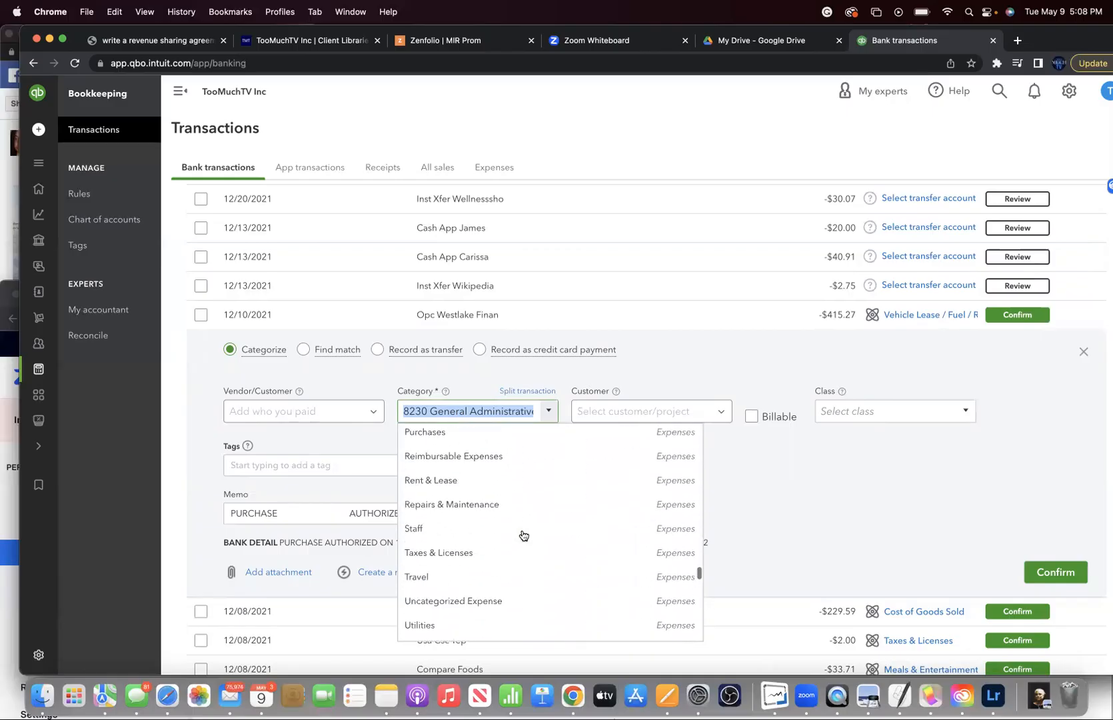
scroll(524, 536, "up", 12)
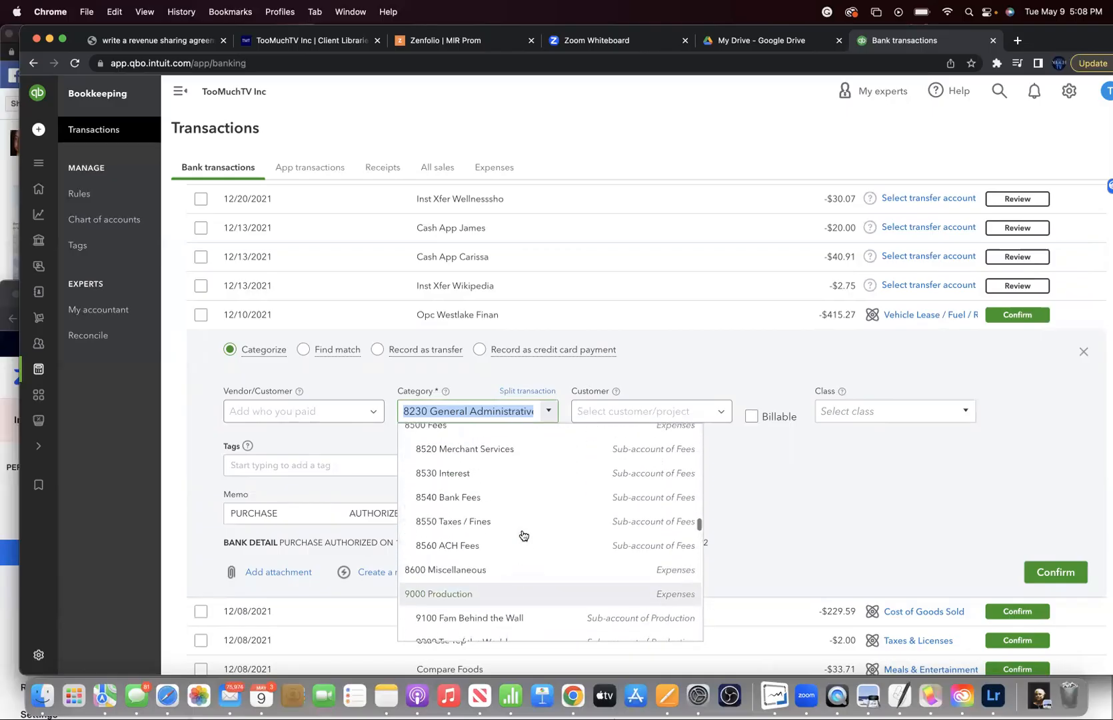
scroll(523, 535, "up", 12)
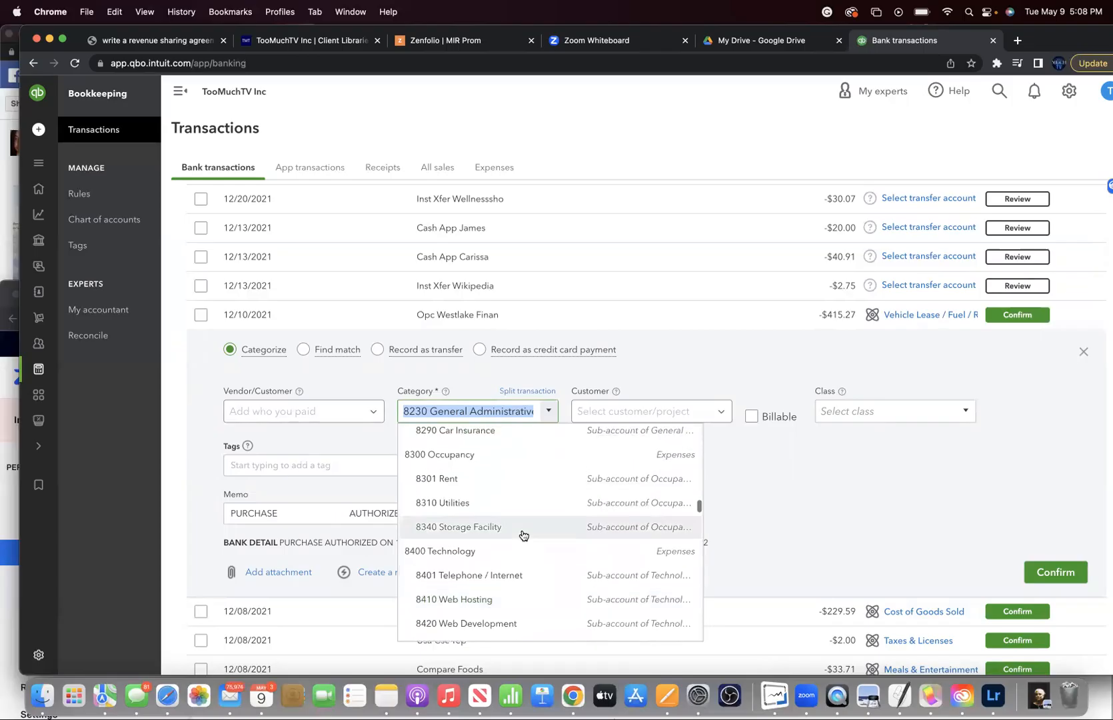
scroll(524, 535, "up", 5)
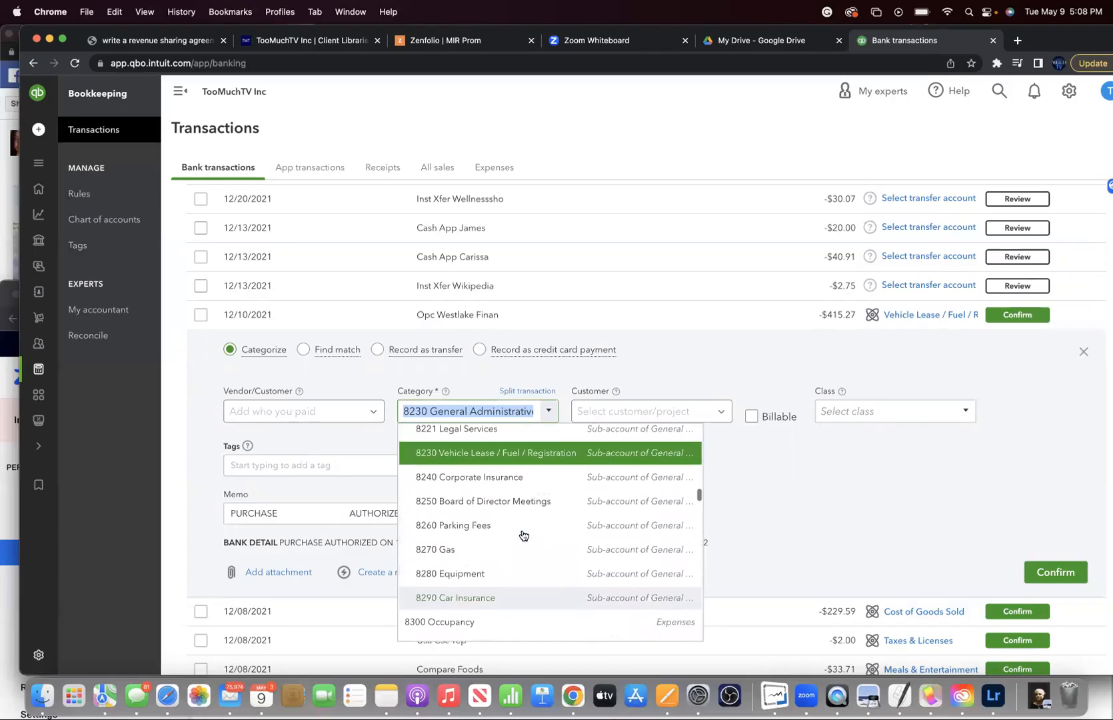
scroll(523, 535, "up", 1)
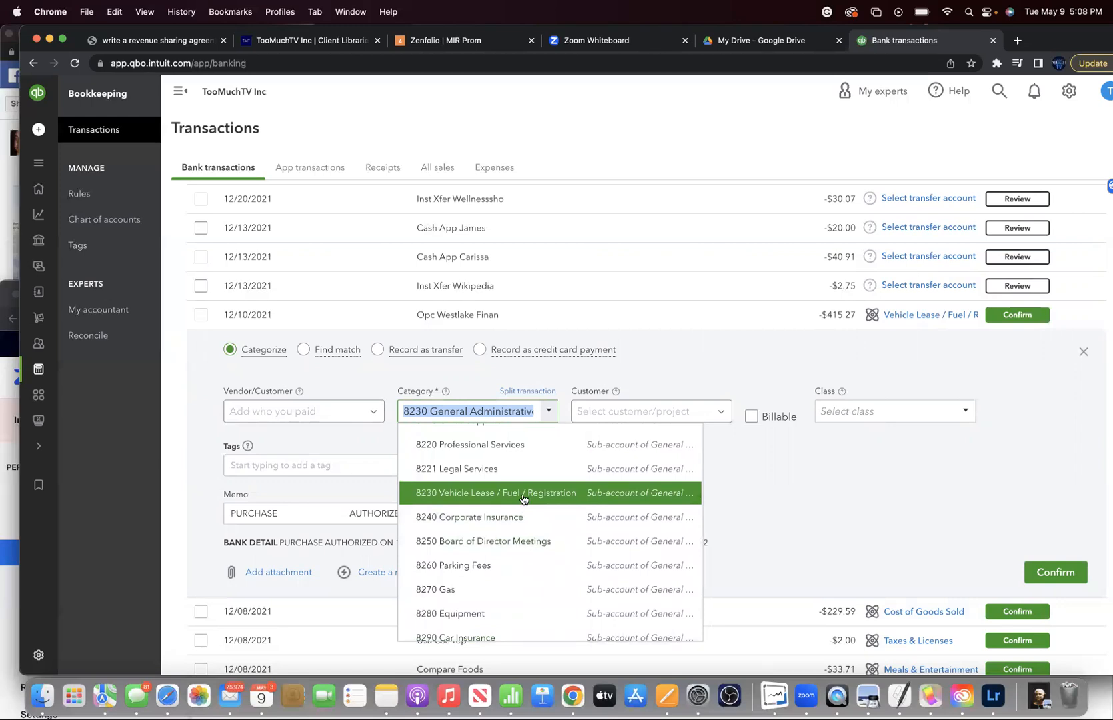
scroll(522, 499, "up", 5)
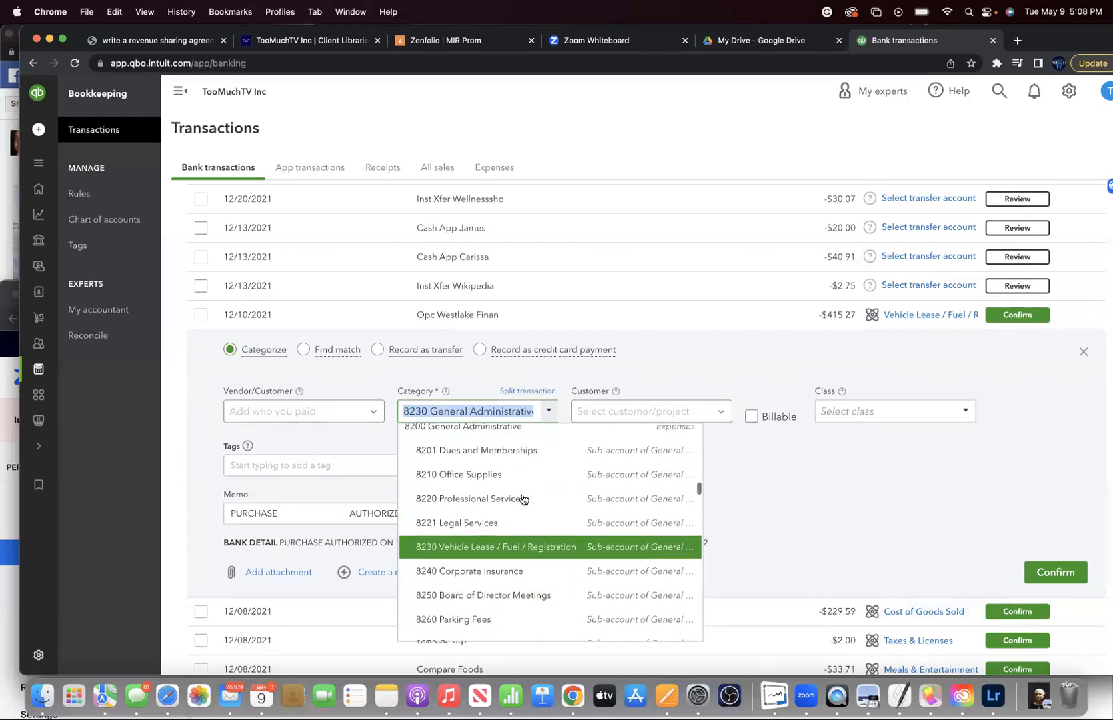
- Assign the category 8230 Vehicle Lease / Fuel / Registration to the Opc Westlake Finan transaction and confirm it without a class
scroll(523, 499, "down", 3)
scroll(523, 499, "down", 2)
left_click(523, 498)
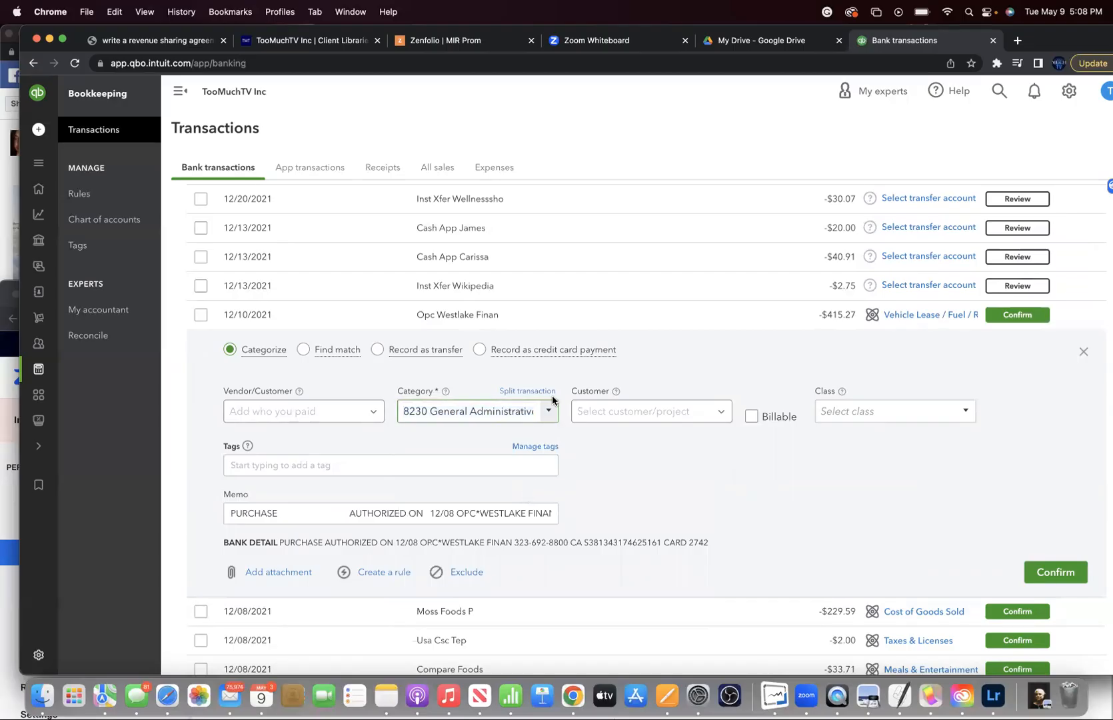
left_click(548, 412)
left_click(538, 440)
left_click(548, 412)
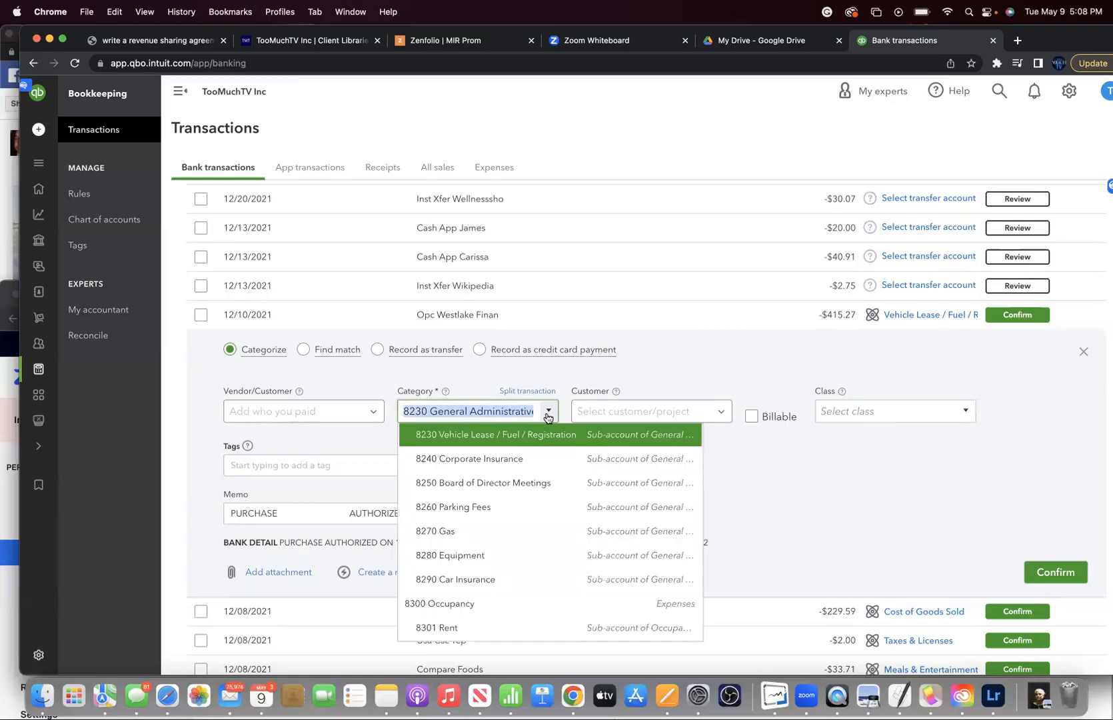
scroll(483, 509, "up", 5)
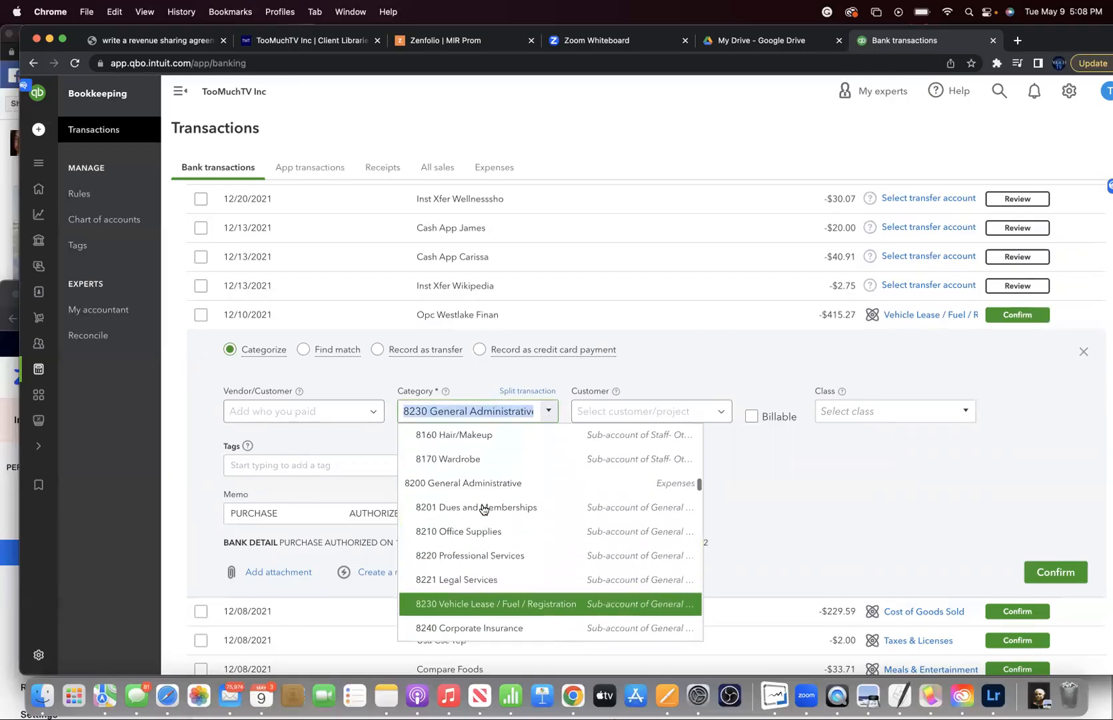
scroll(484, 509, "up", 1)
scroll(484, 509, "down", 2)
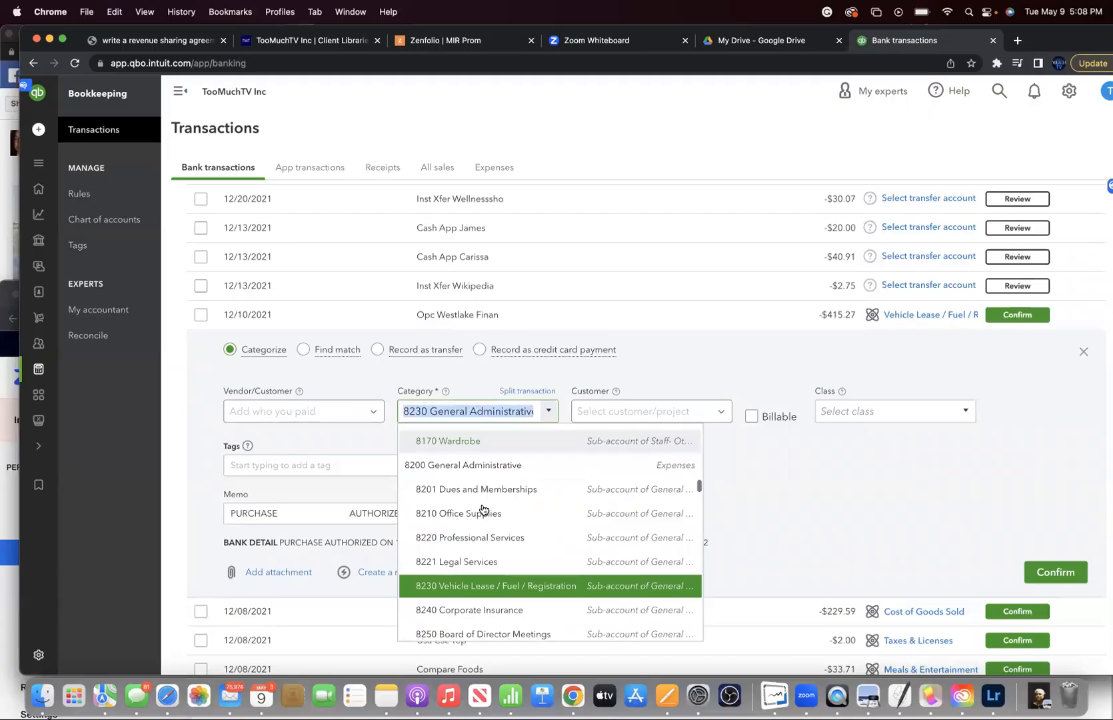
left_click(478, 592)
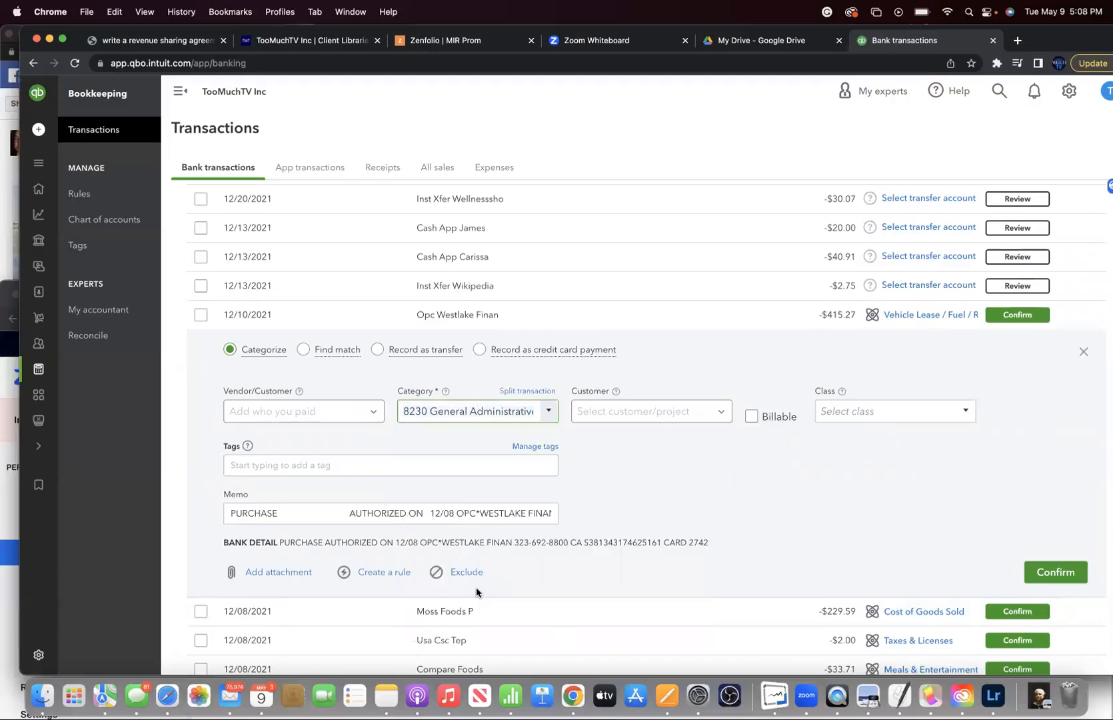
left_click(1065, 577)
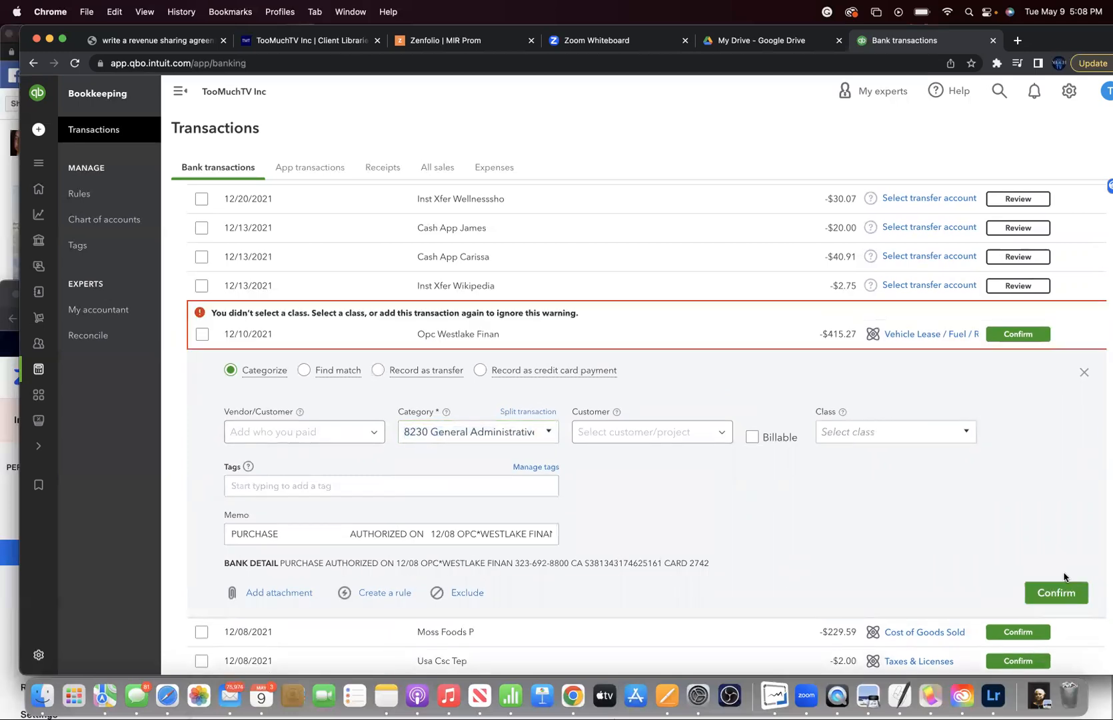
left_click(1018, 334)
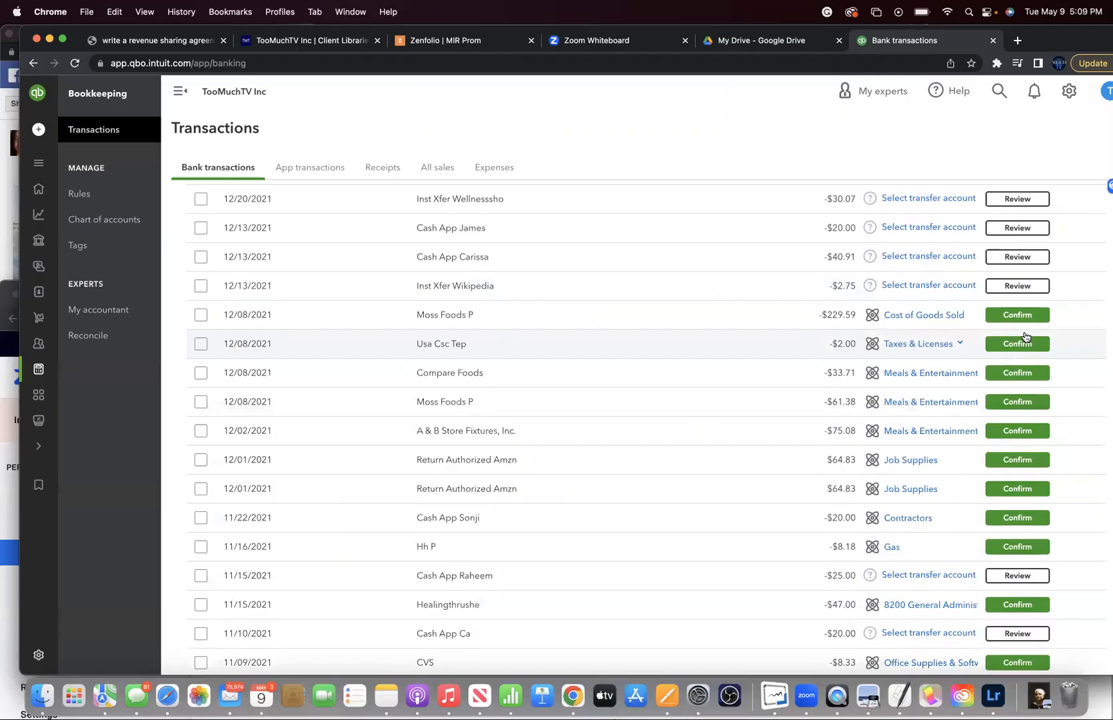
- Try to confirm the 10/12/2021 Westlake Financial transaction without a class, and open its categorization details
scroll(1025, 336, "down", 10)
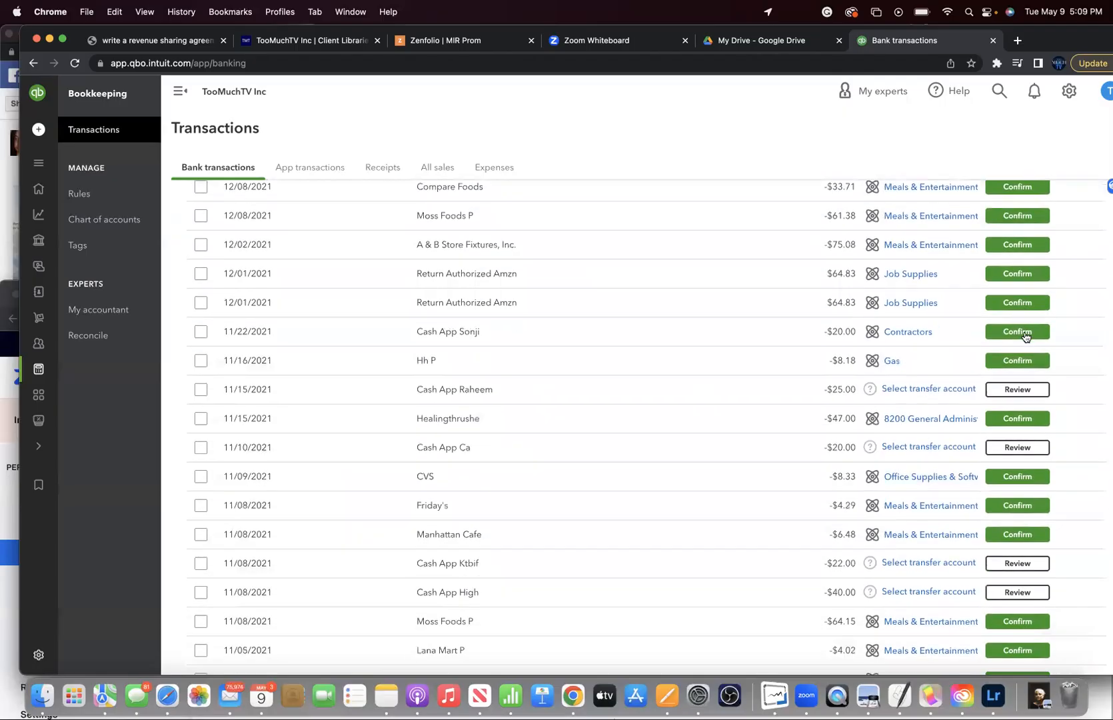
scroll(1026, 338, "down", 1)
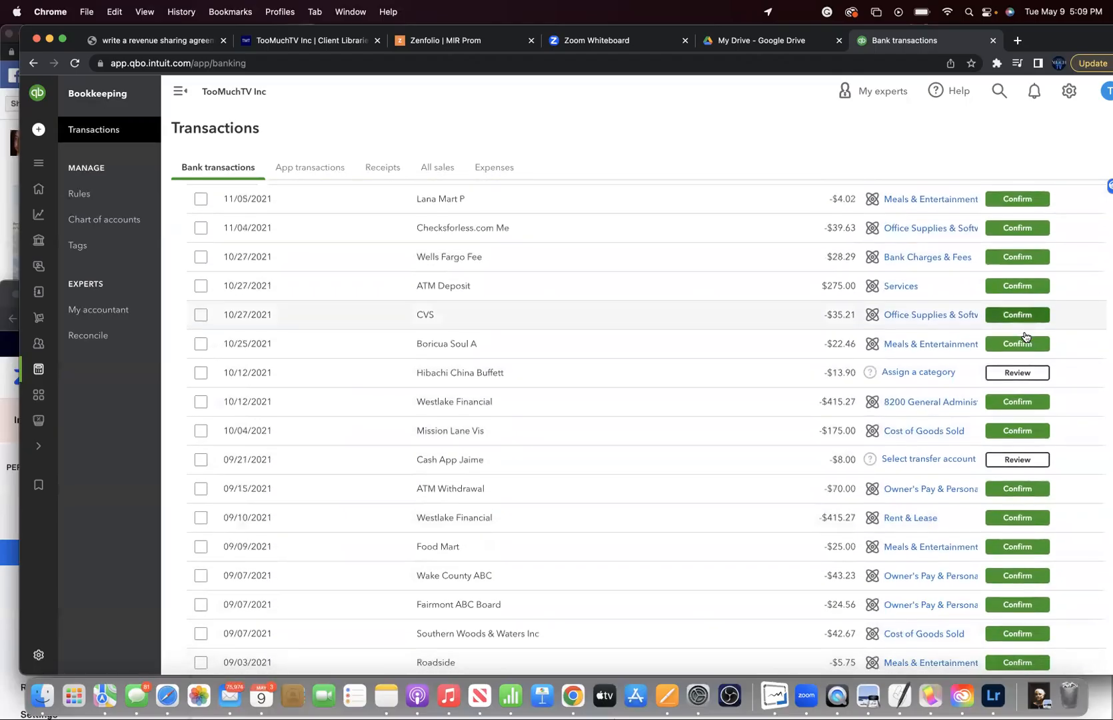
left_click(1018, 402)
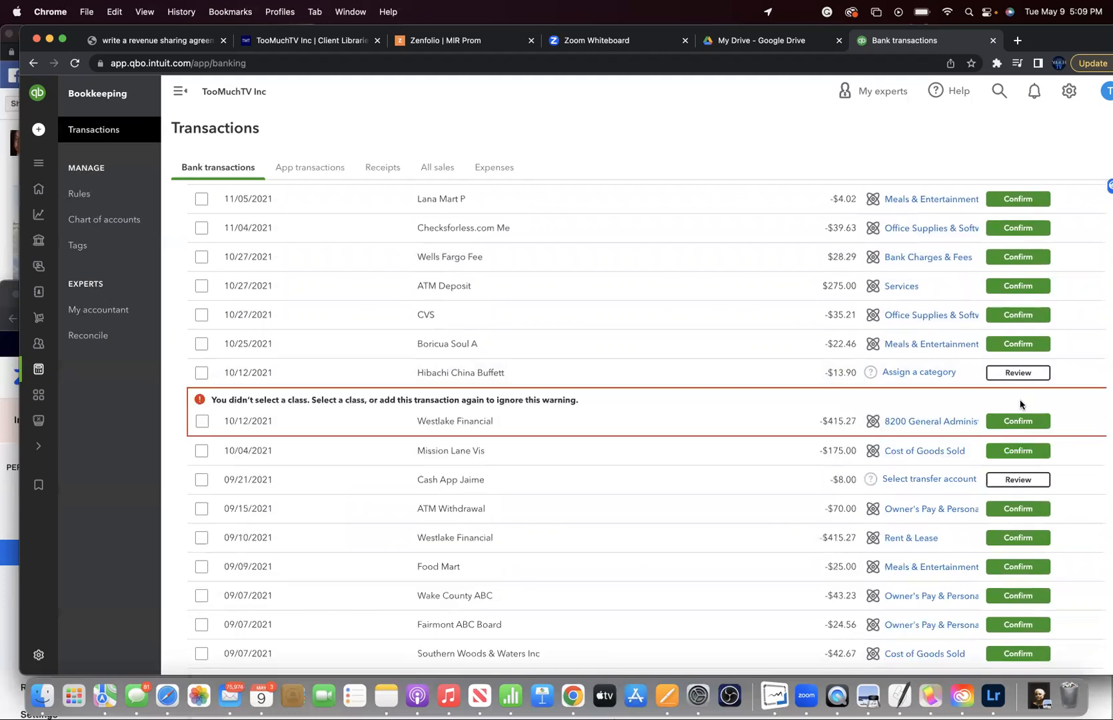
left_click(898, 421)
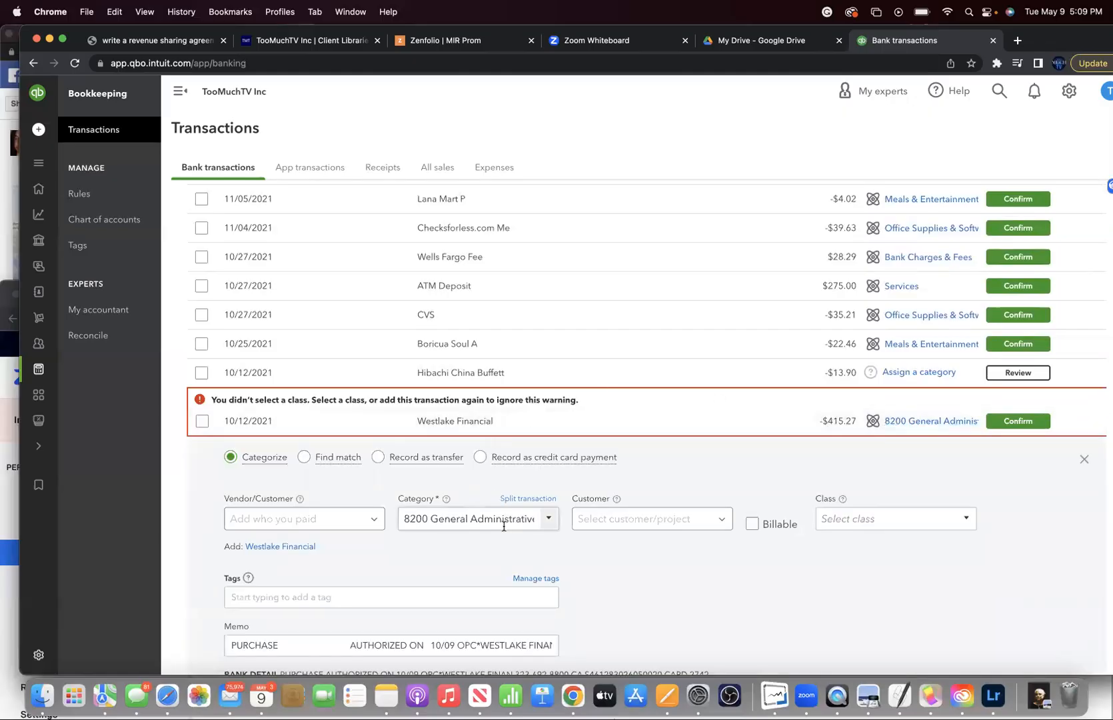
- Search the existing vendors for Westlake in the 10/12/2021 Westlake Financial transaction's details
left_click(334, 521)
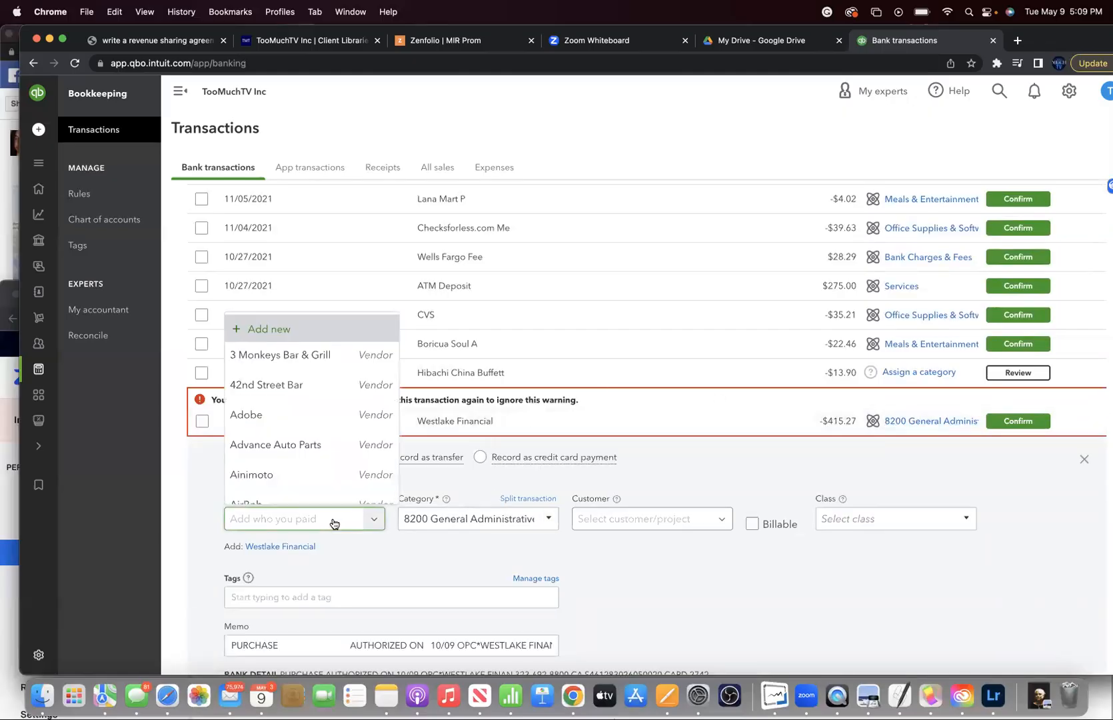
scroll(312, 420, "down", 20)
scroll(312, 418, "down", 20)
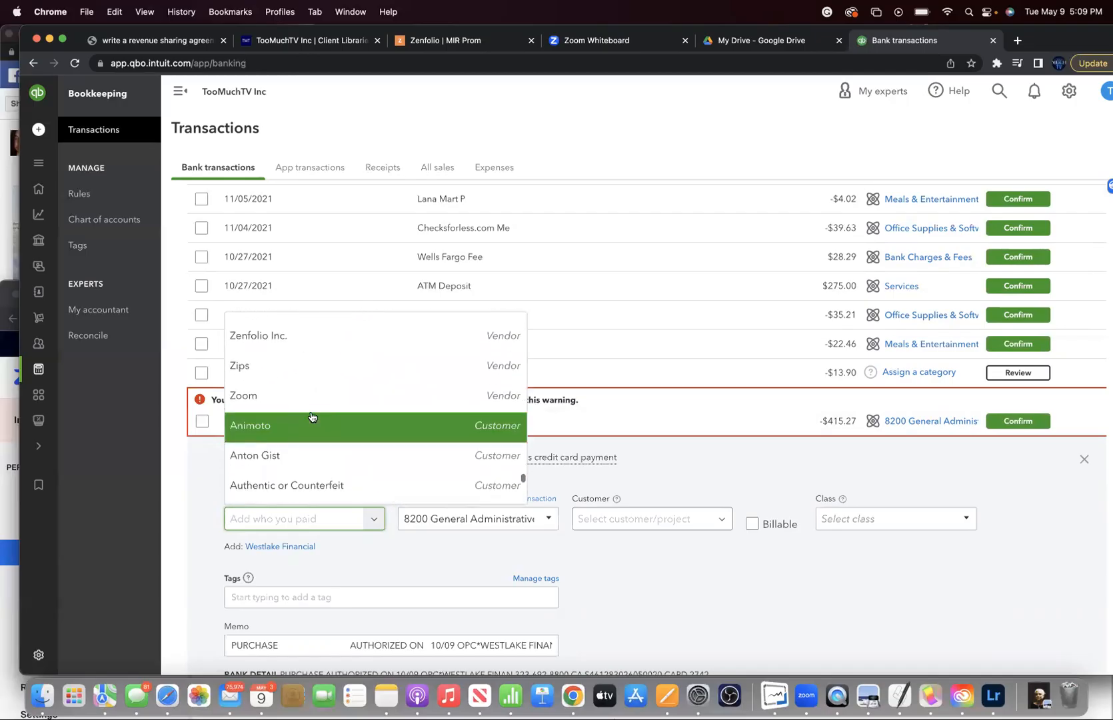
scroll(311, 407, "up", 5)
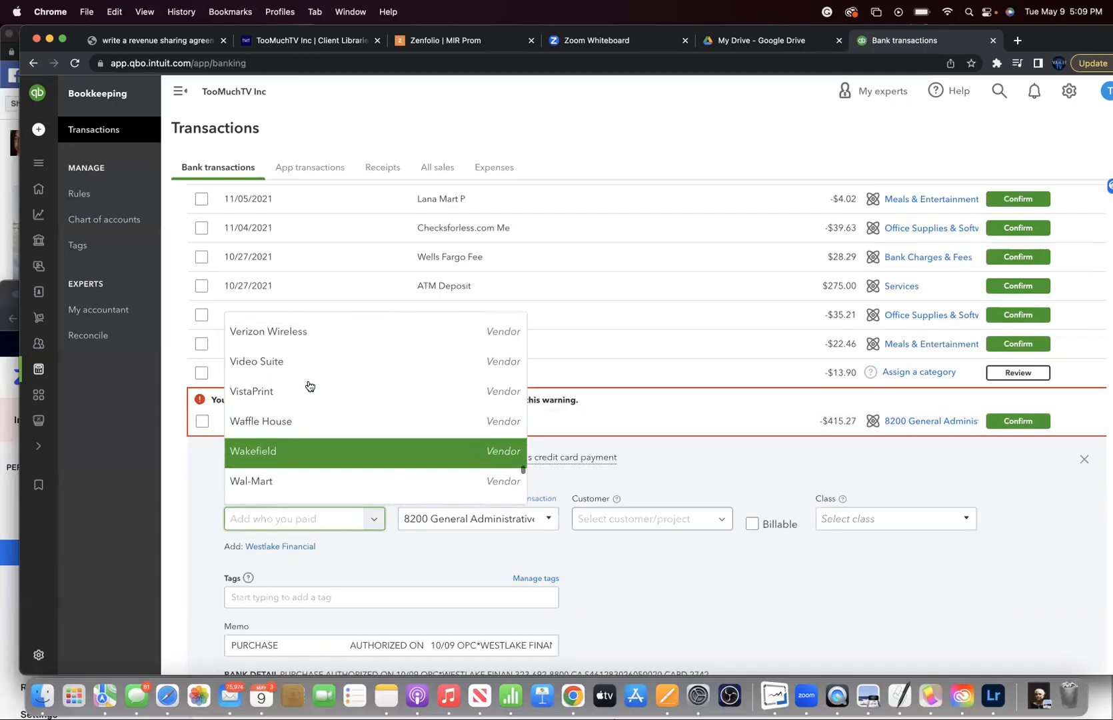
left_click(243, 527)
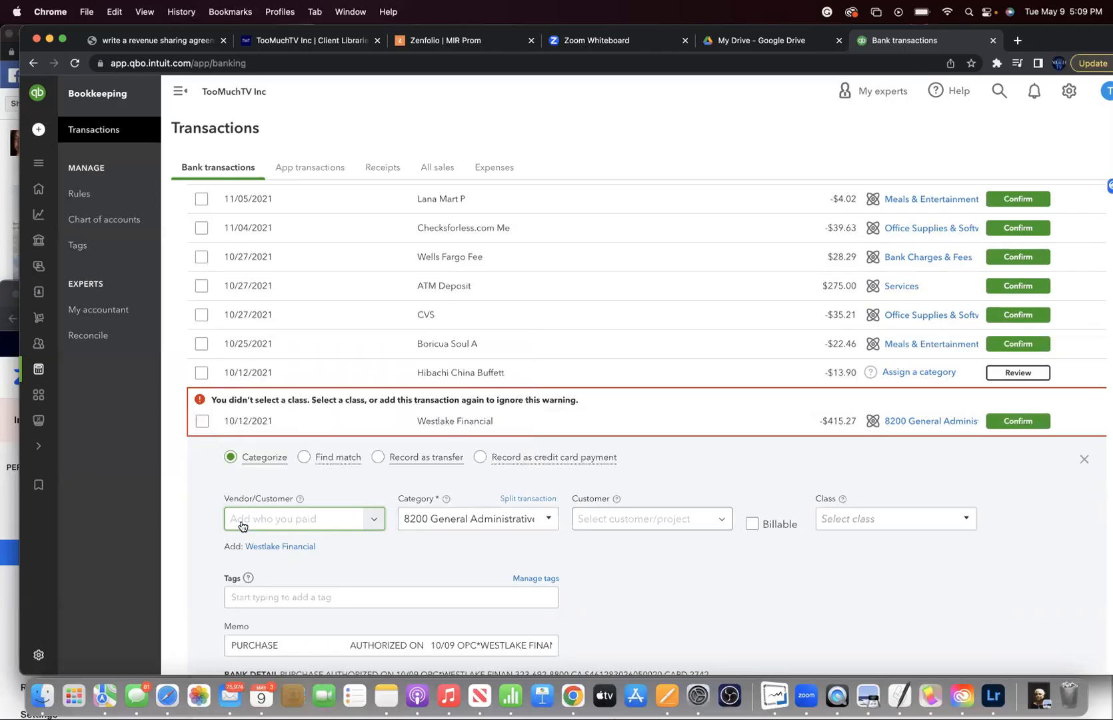
type("Westlake")
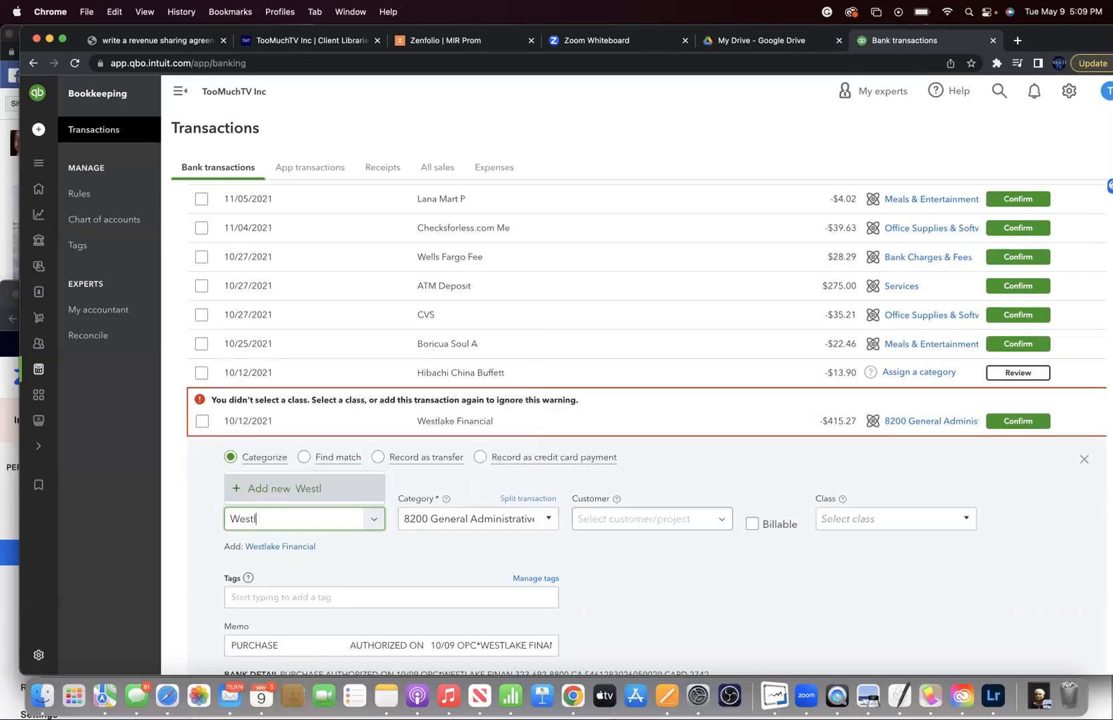
left_click(519, 526)
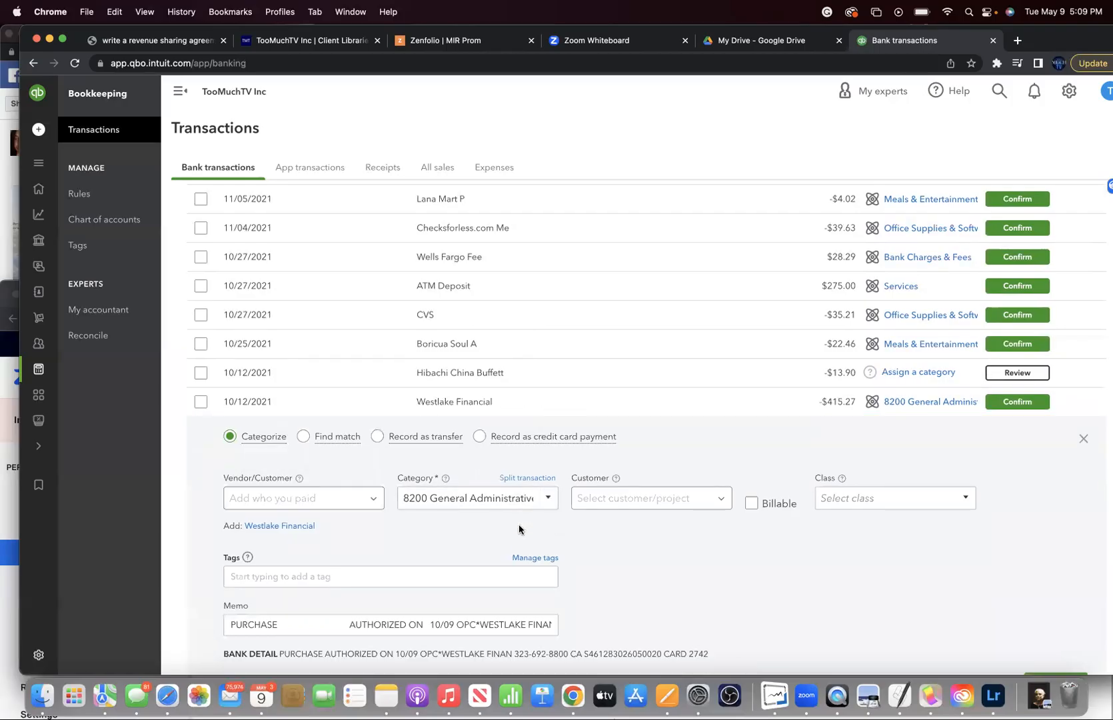
- Assign the category 8230 Vehicle Lease / Fuel / Registration to the 10/12/2021 Westlake Financial transaction and confirm it
left_click(550, 504)
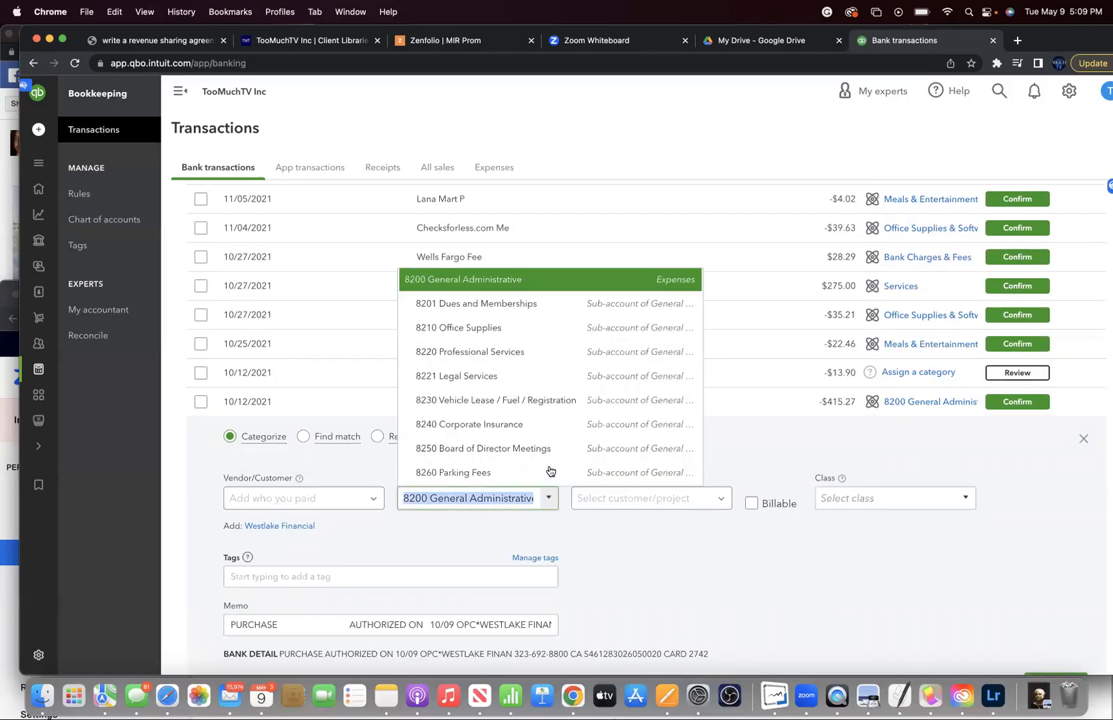
left_click(560, 398)
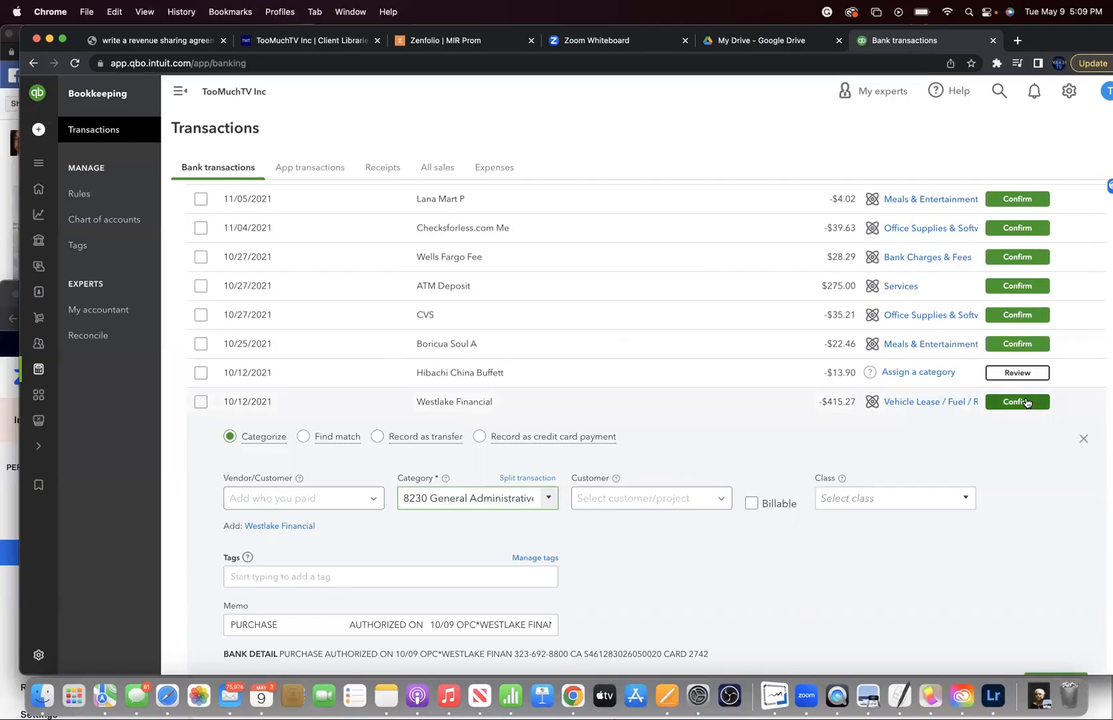
left_click(1027, 402)
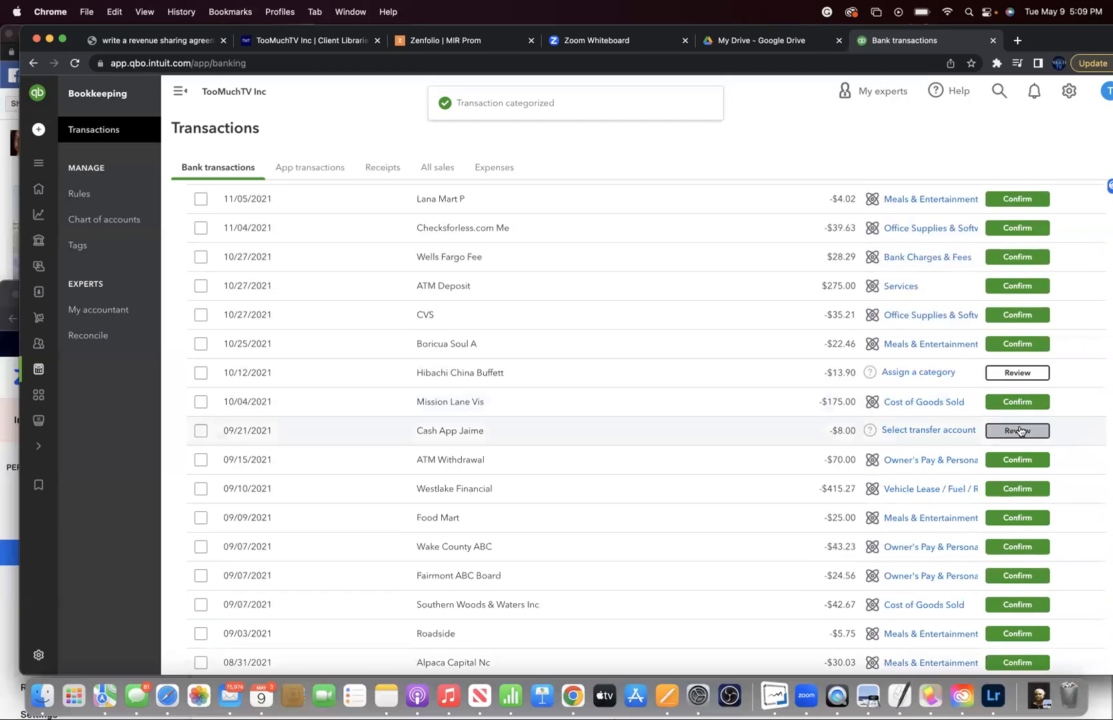
- Open the 07/12/2021 Westlake Financial transaction and look through its vendor and customer list for a Westlake entry
scroll(1030, 427, "down", 1)
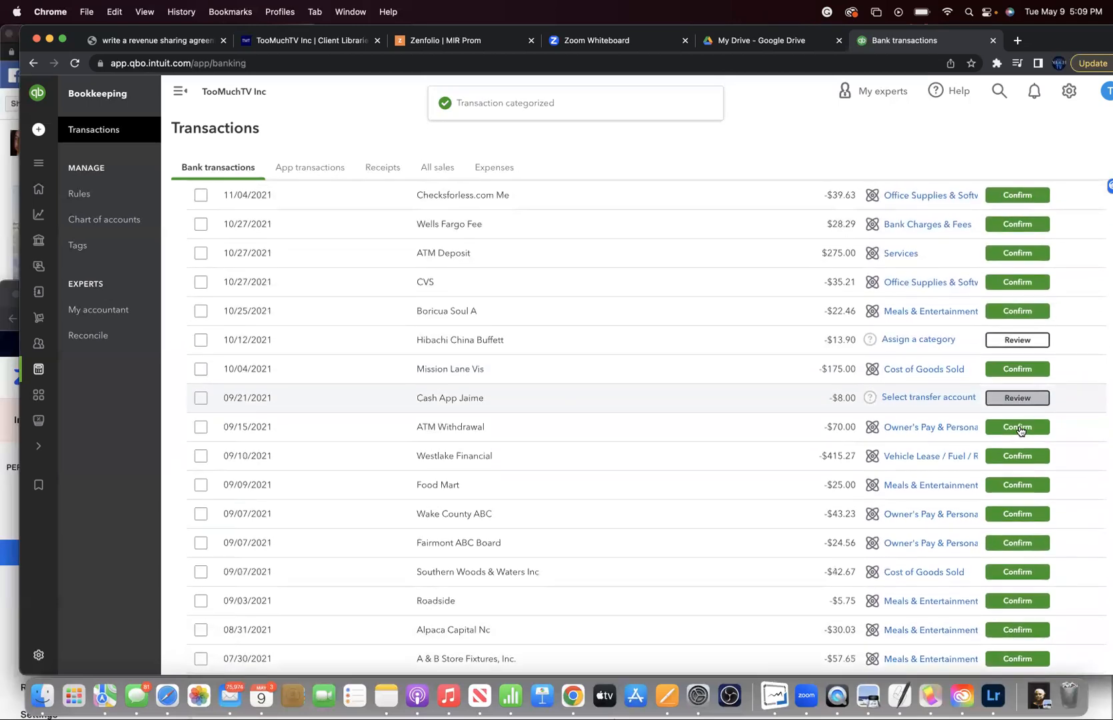
scroll(1020, 430, "up", 1)
scroll(1020, 430, "down", 5)
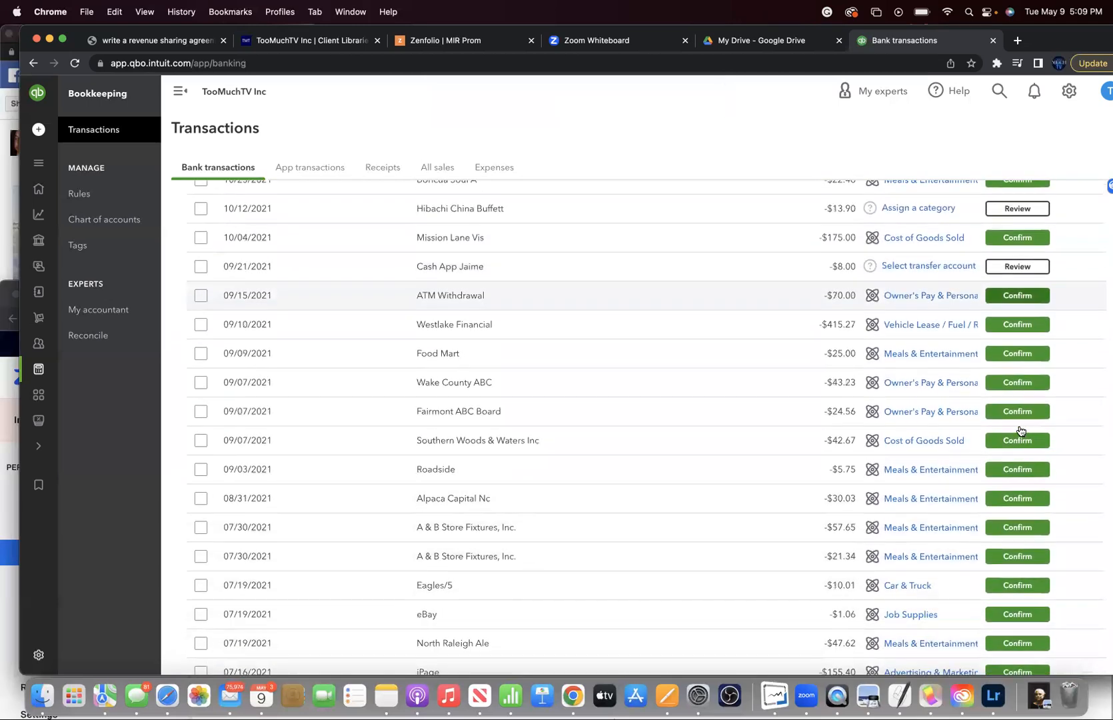
scroll(1020, 428, "down", 3)
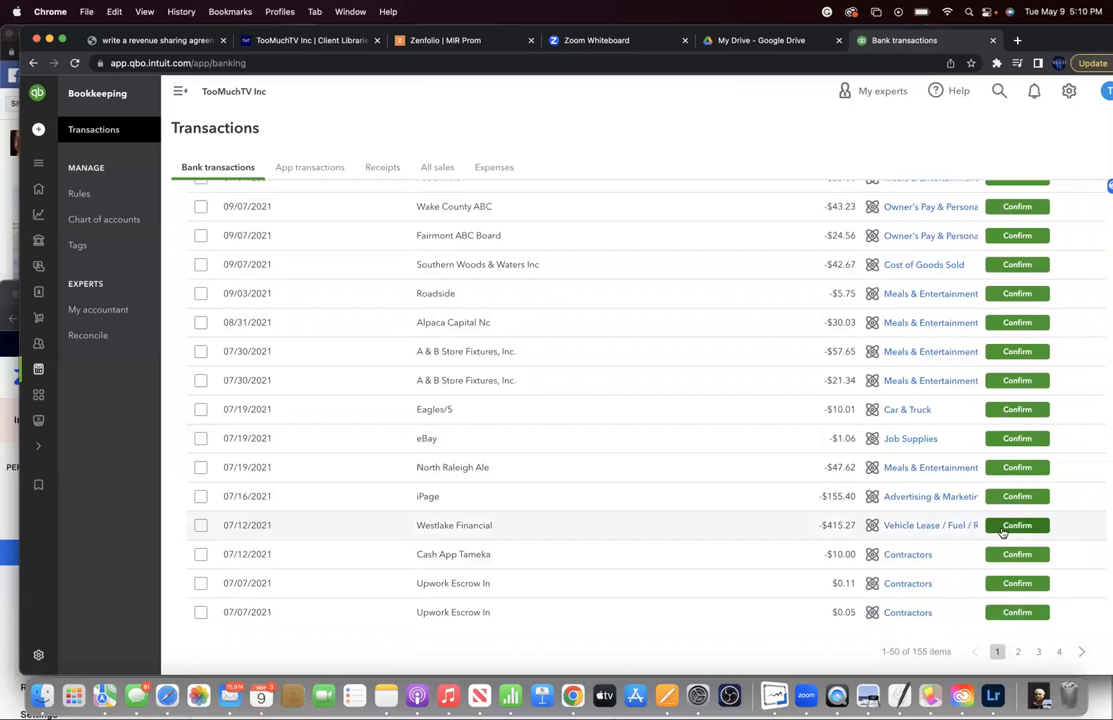
left_click(514, 525)
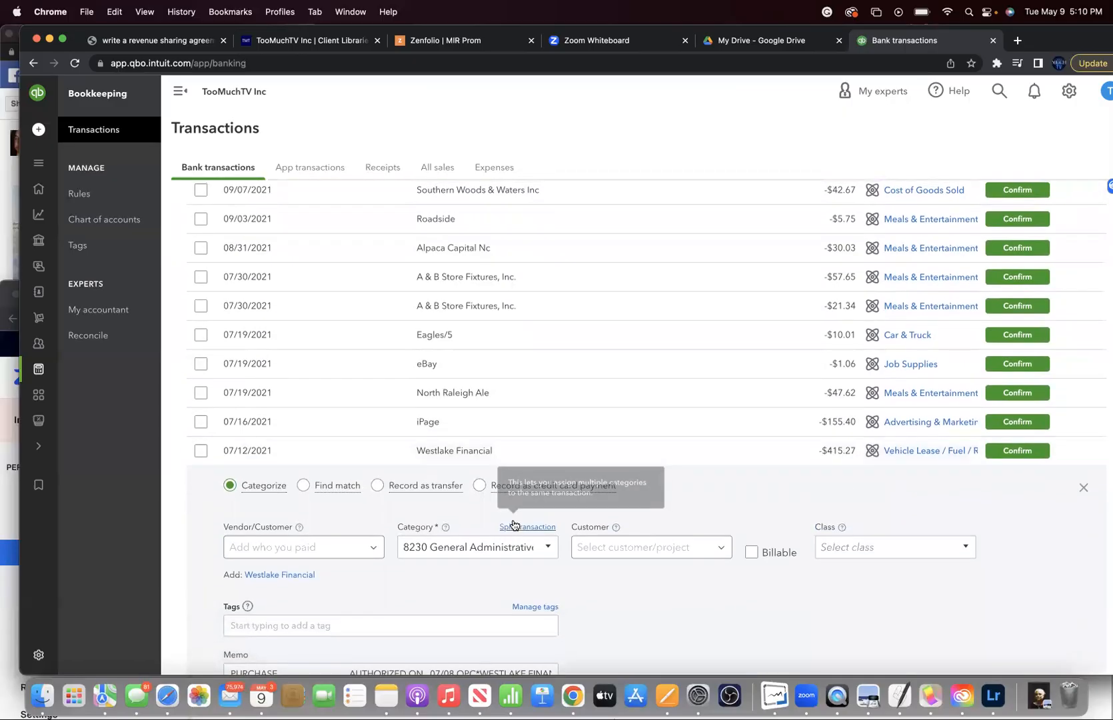
left_click(346, 547)
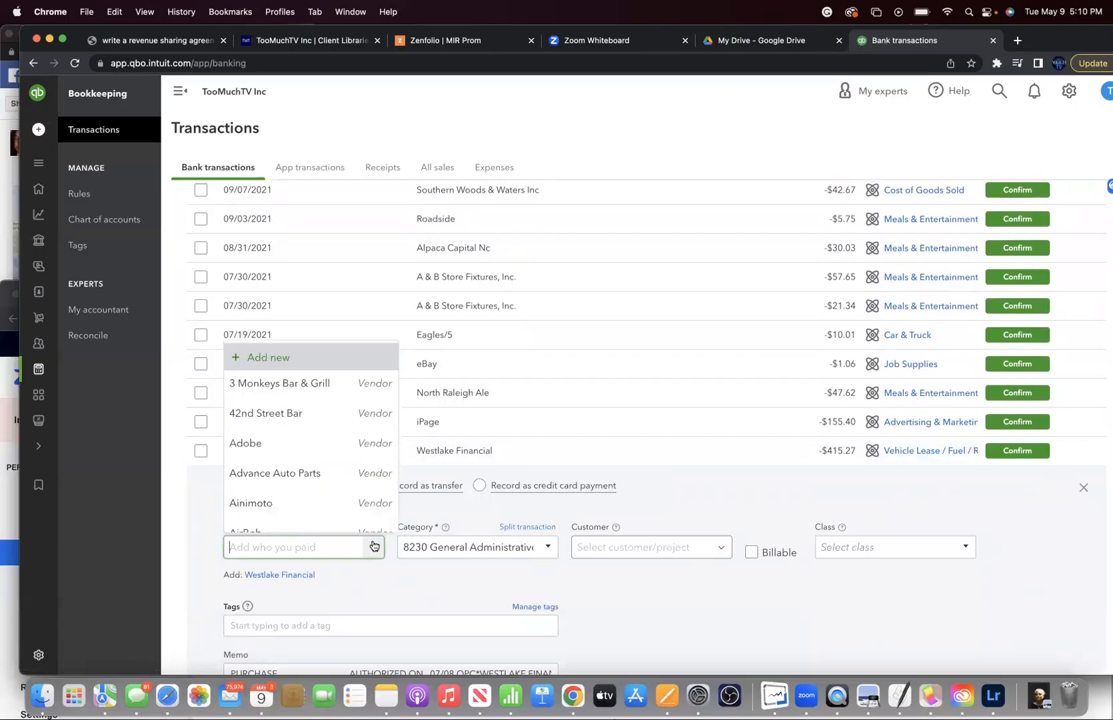
scroll(364, 505, "down", 15)
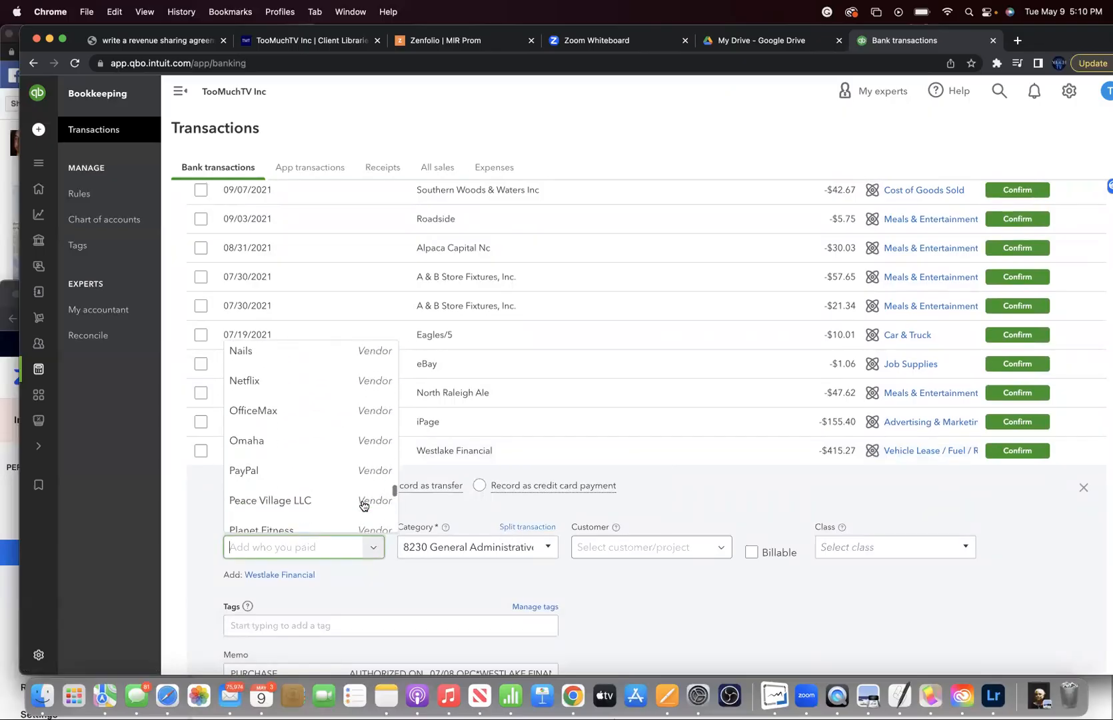
scroll(363, 505, "down", 8)
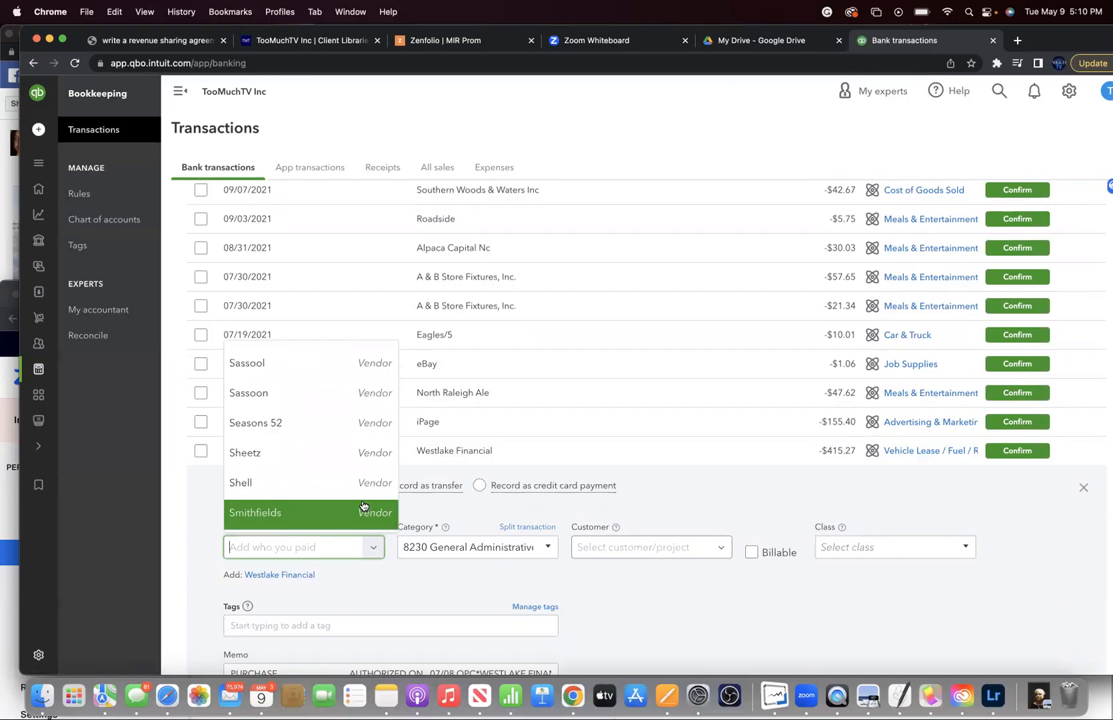
scroll(364, 505, "down", 10)
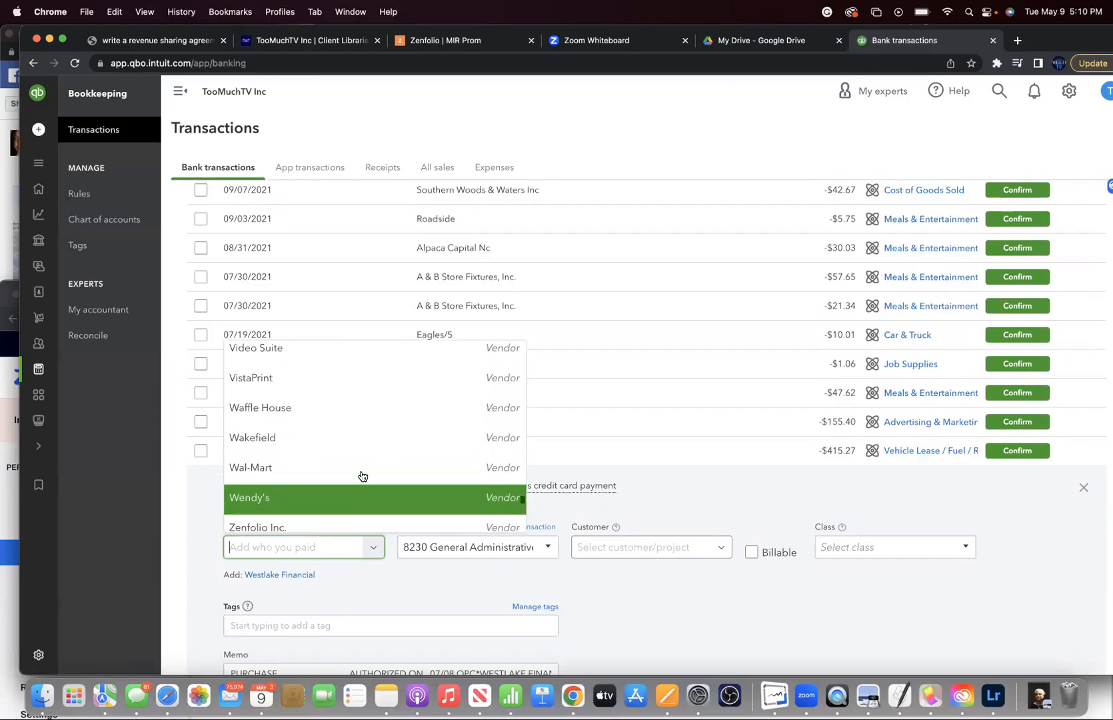
scroll(362, 475, "up", 5)
scroll(362, 475, "down", 15)
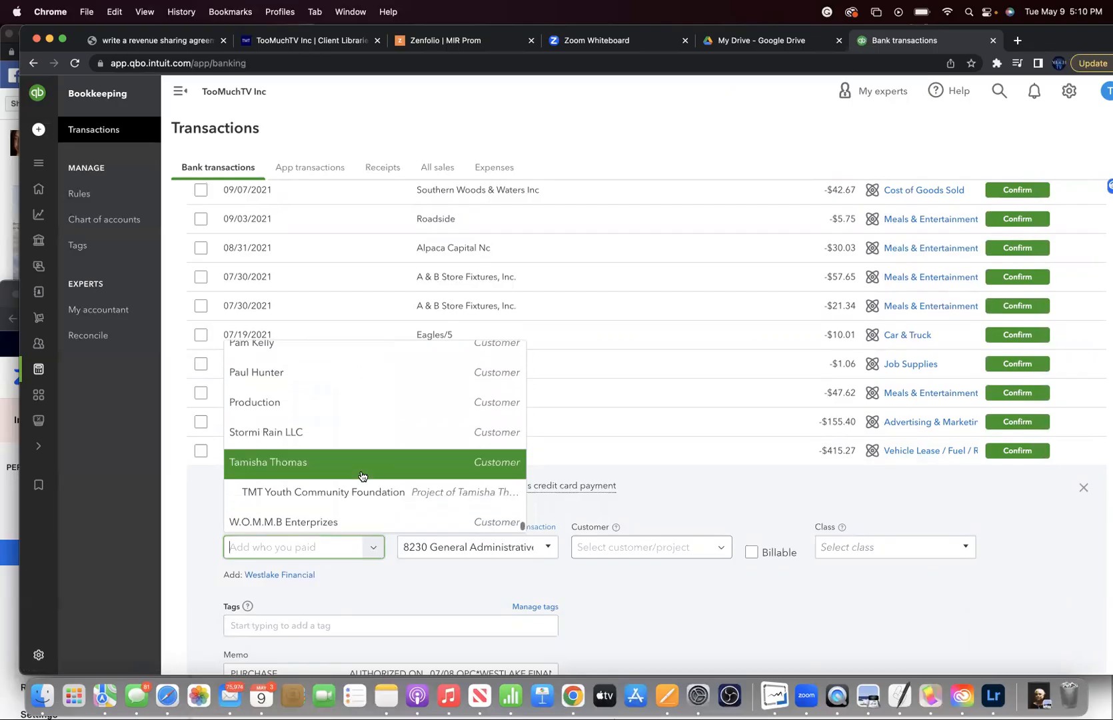
scroll(363, 476, "down", 1)
scroll(363, 475, "up", 5)
scroll(363, 475, "up", 5)
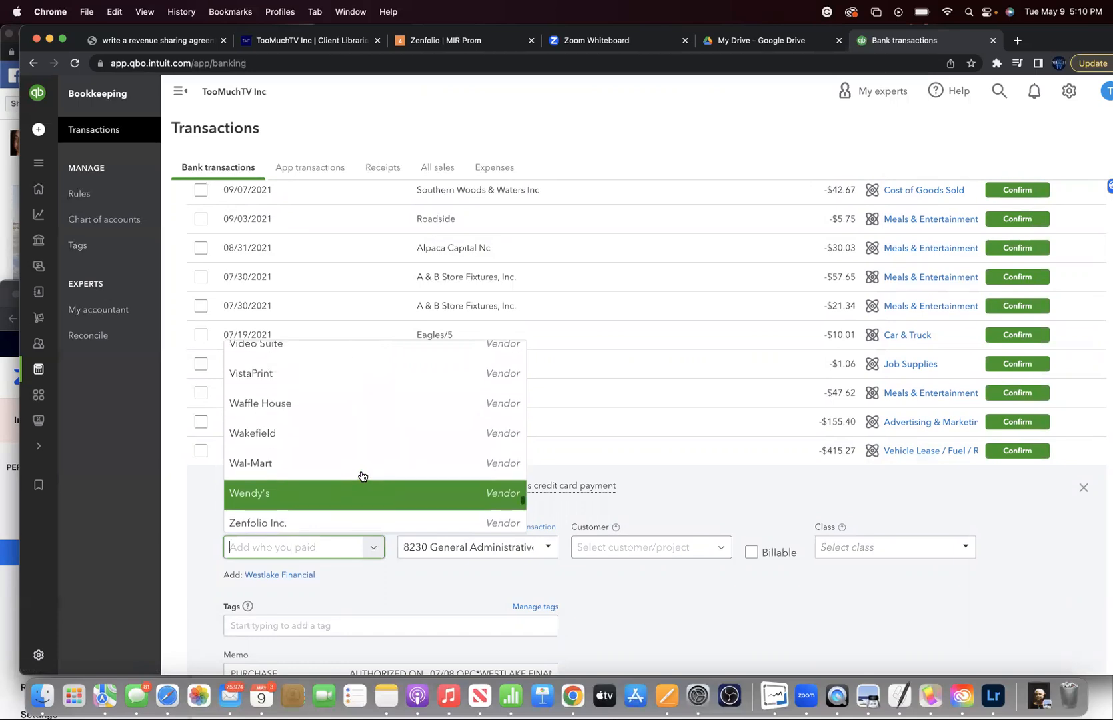
scroll(362, 475, "up", 1)
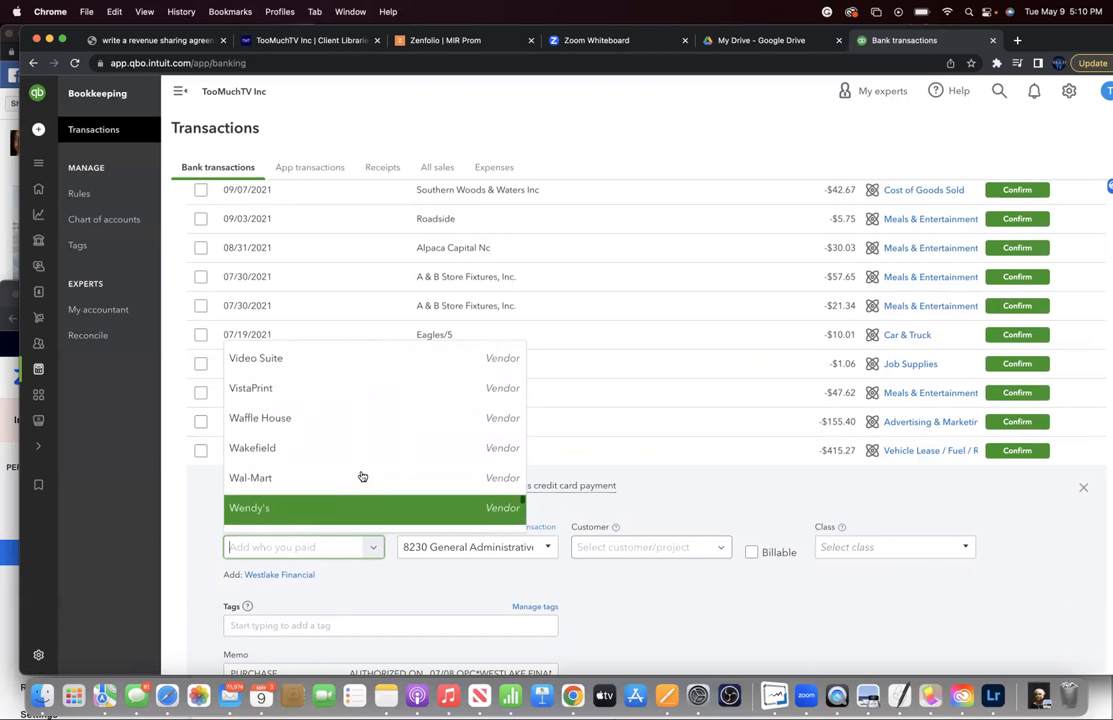
- Search the vendors and customers for Westlake in the 07/12/2021 Westlake Financial transaction
left_click(260, 560)
left_click(260, 548)
type("W")
type("est")
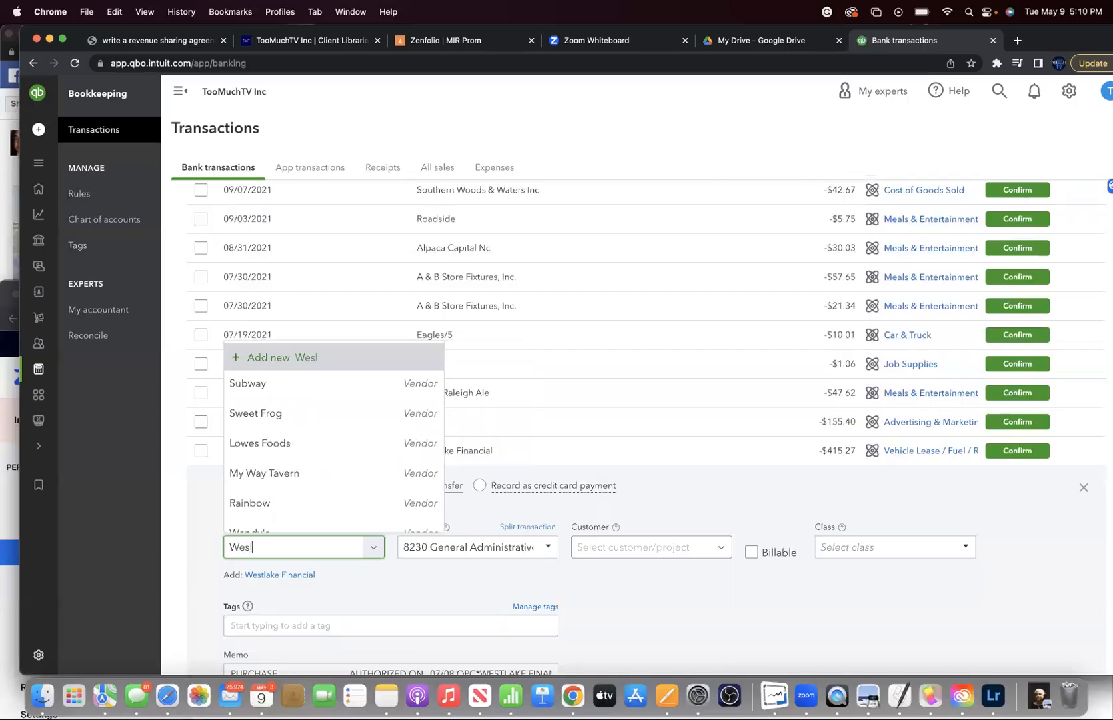
type("lea")
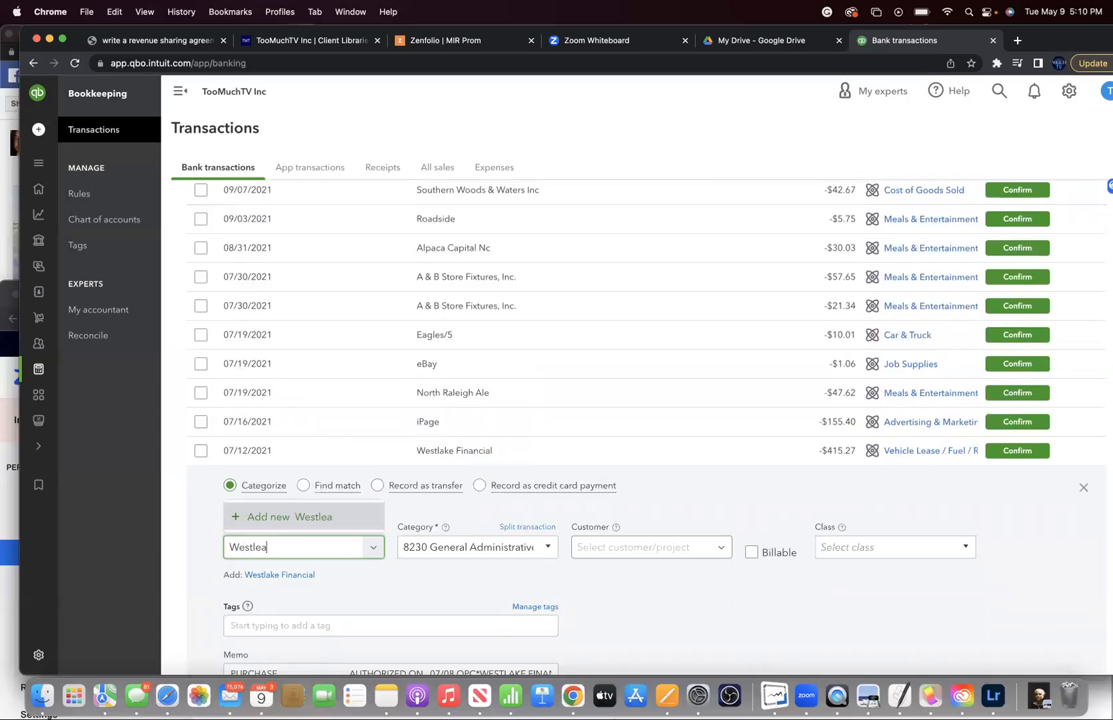
type("ke")
key("BackSpace")
key("BackSpace")
key("BackSpace")
key("BackSpace")
- Confirm the 07/12/2021 Westlake Financial transaction under Vehicle Lease / Fuel / Registration without selecting a class
scroll(556, 592, "down", 4)
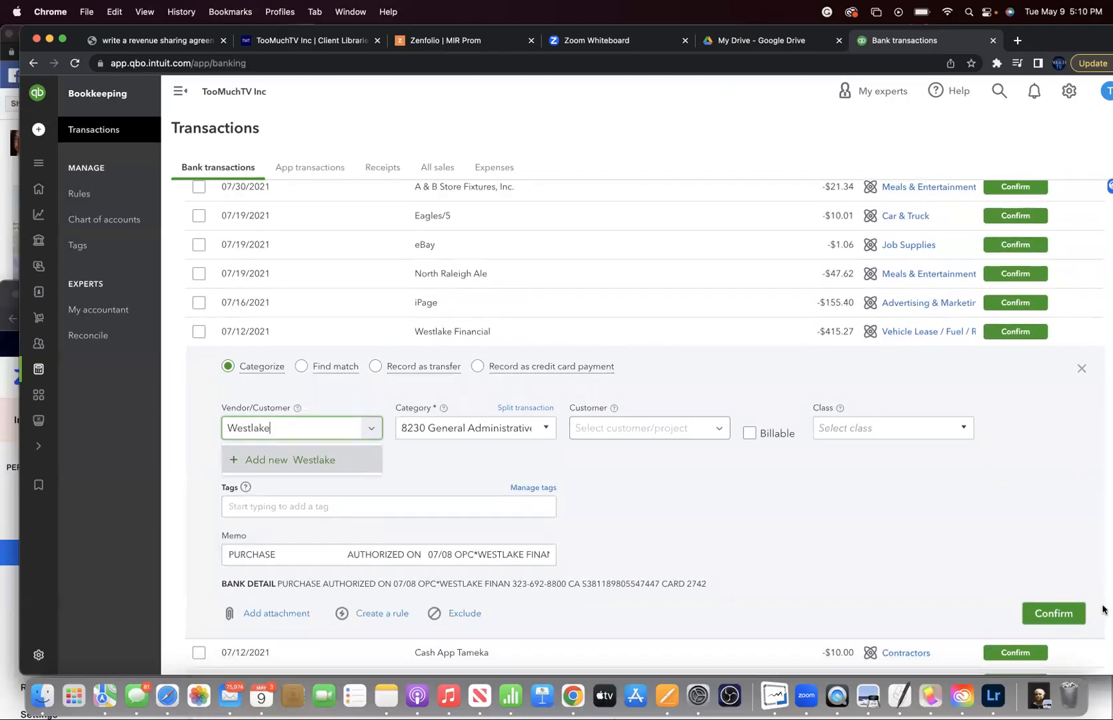
left_click(1067, 612)
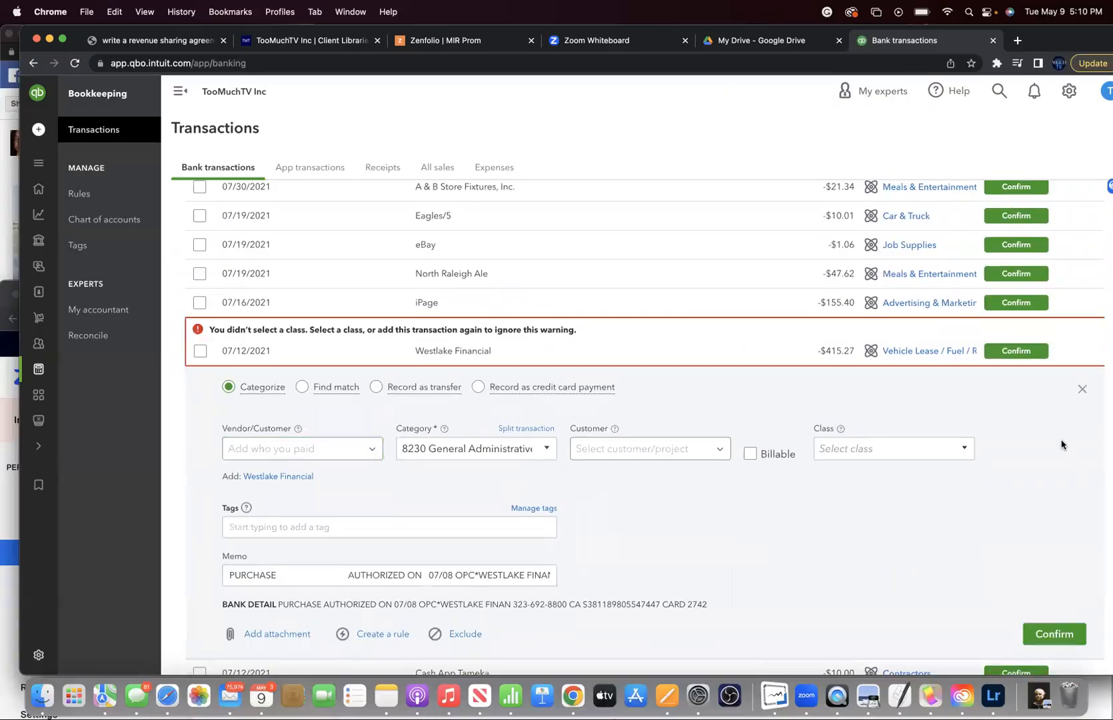
left_click(1027, 351)
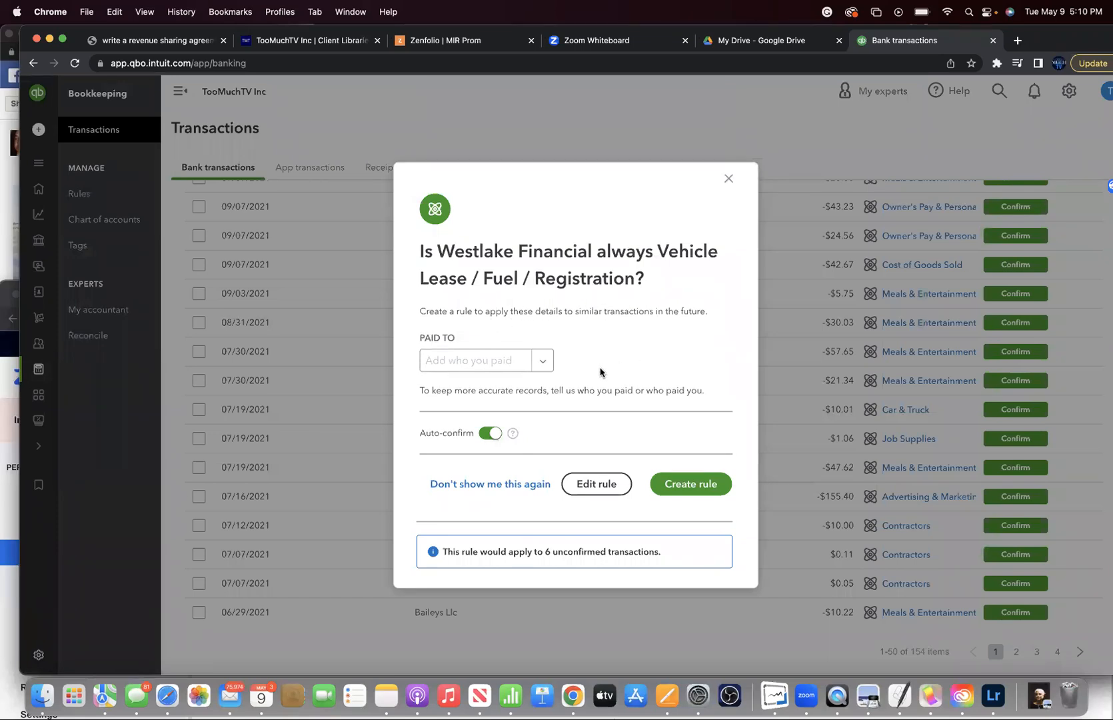
- Look through the existing payees offered for the suggested Westlake Financial rule for a Westlake entry
left_click(545, 366)
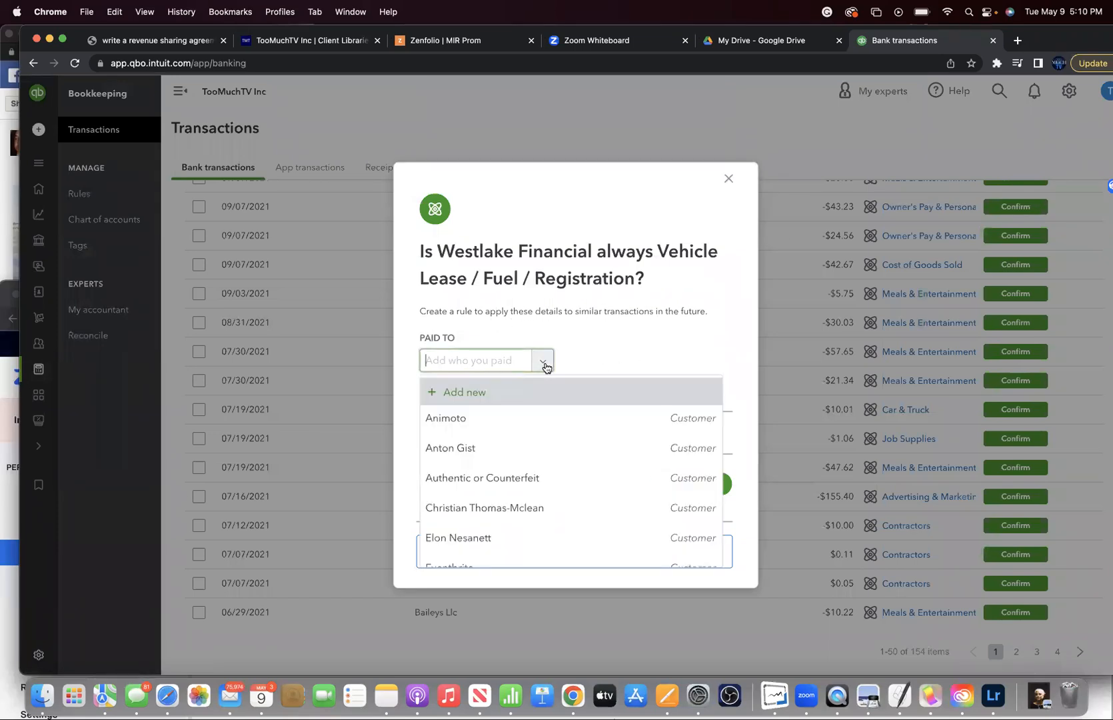
scroll(497, 467, "down", 10)
scroll(497, 468, "down", 15)
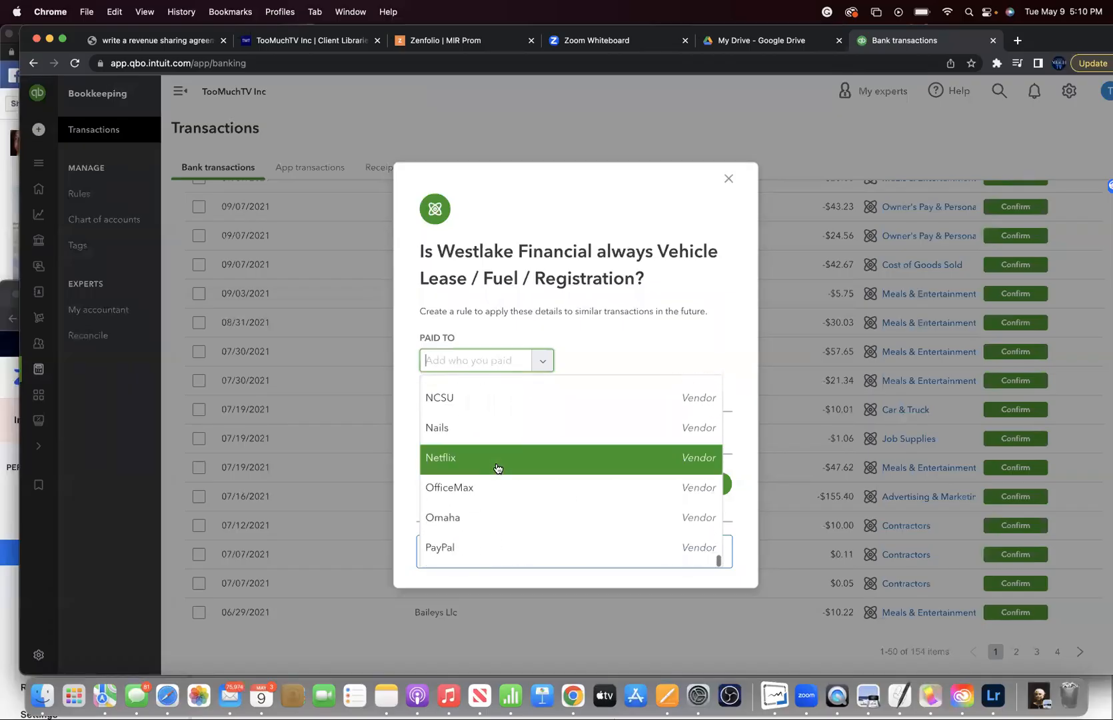
scroll(498, 469, "down", 8)
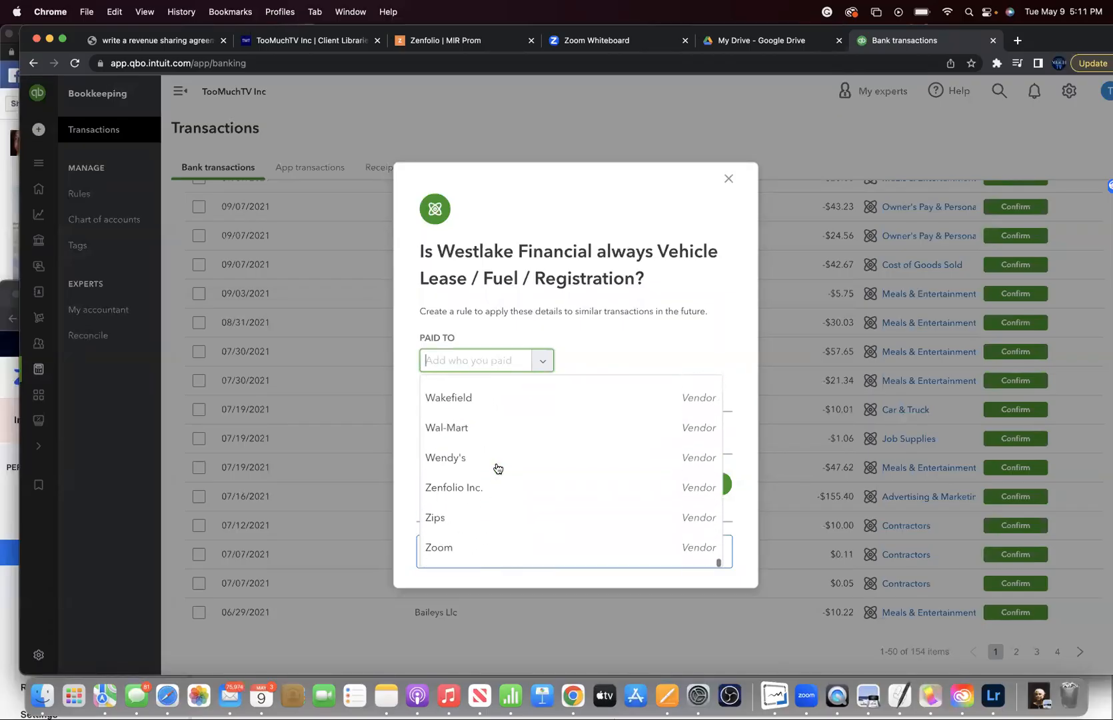
scroll(498, 469, "up", 4)
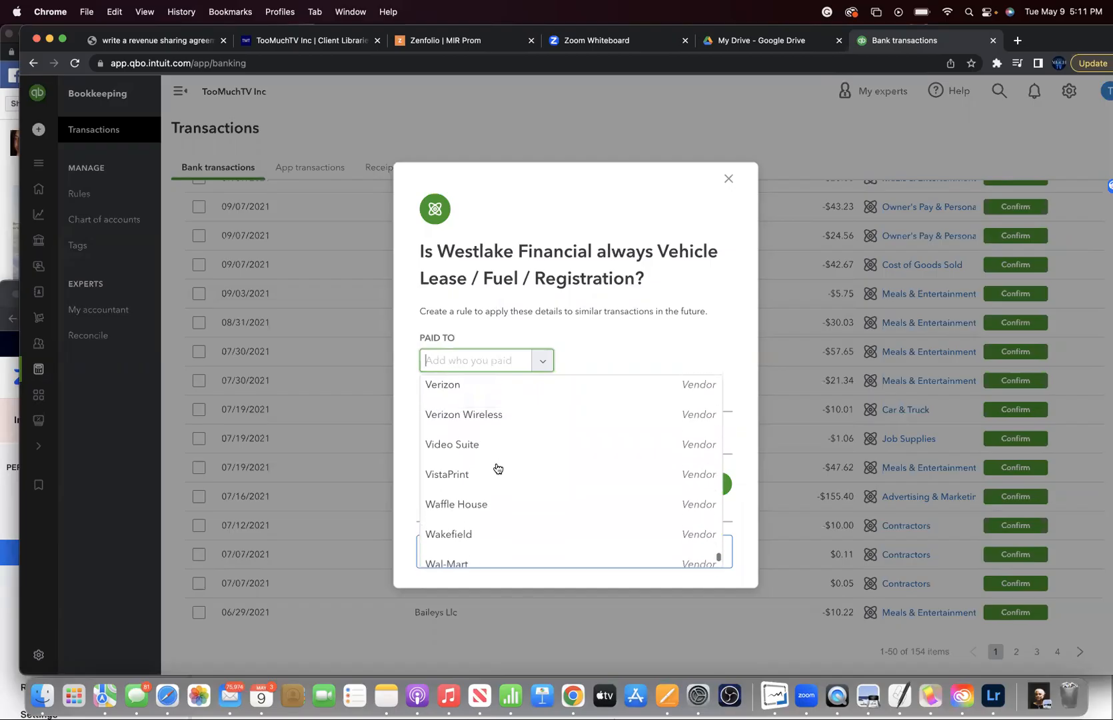
scroll(496, 469, "down", 2)
scroll(497, 469, "up", 6)
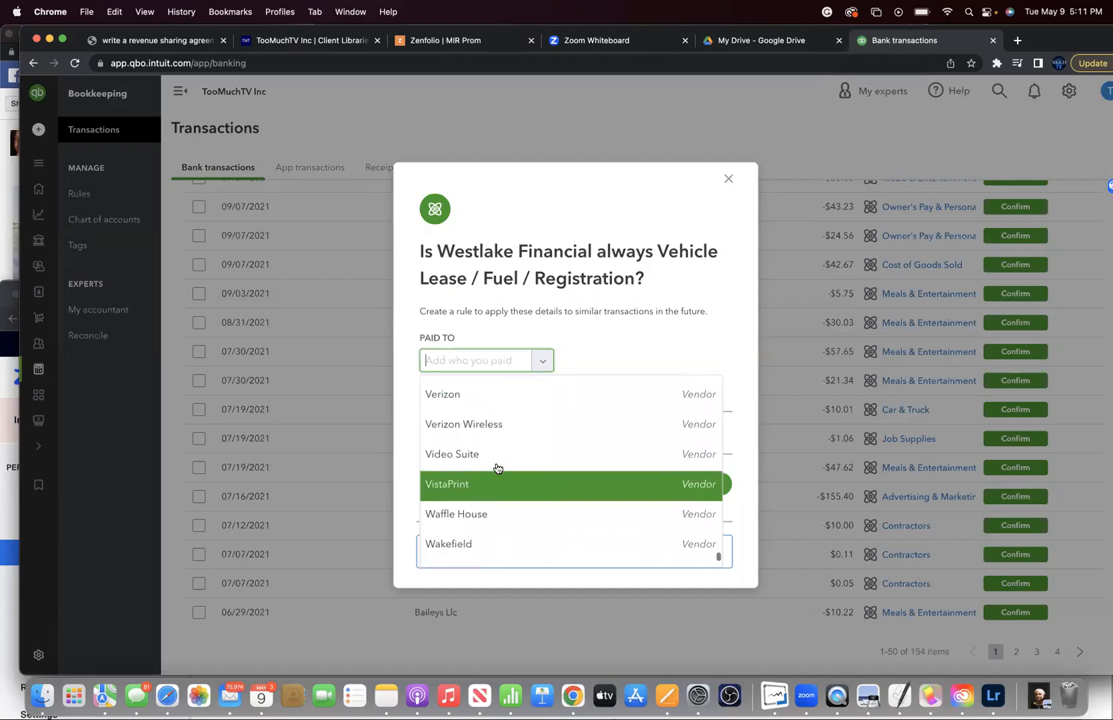
scroll(497, 468, "up", 5)
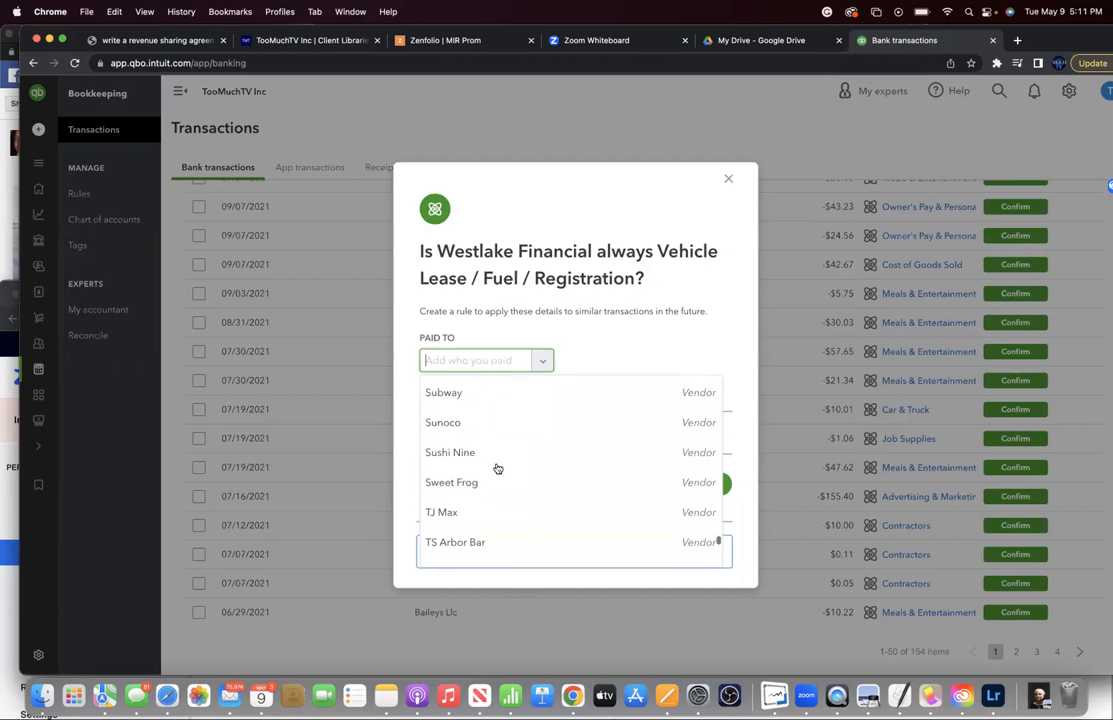
- Add Westlake as a new customer contact and use it as the payee of the suggested Westlake Financial rule
left_click(451, 357)
type("West")
type("l")
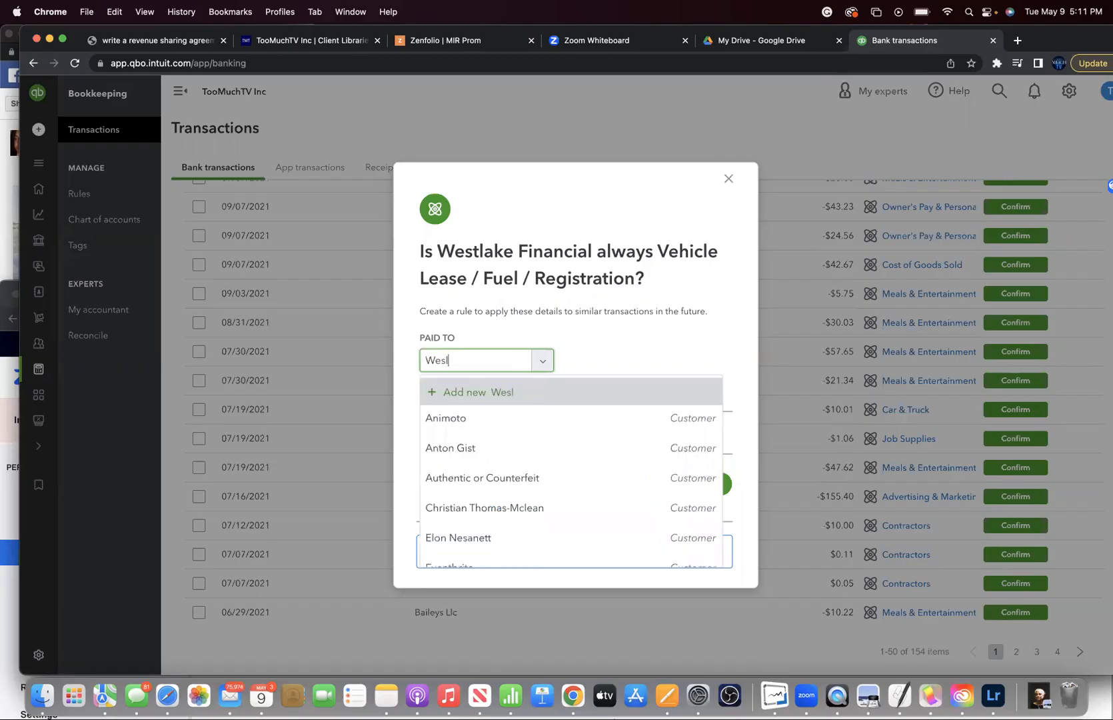
key("BackSpace")
type("tlake")
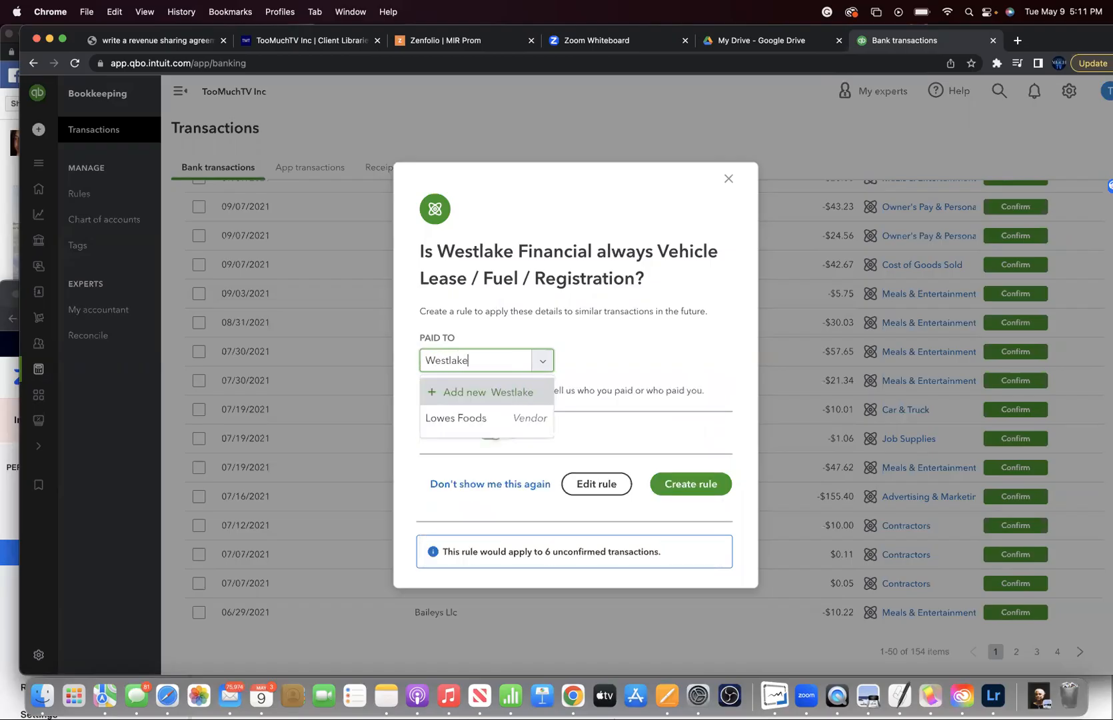
left_click(514, 397)
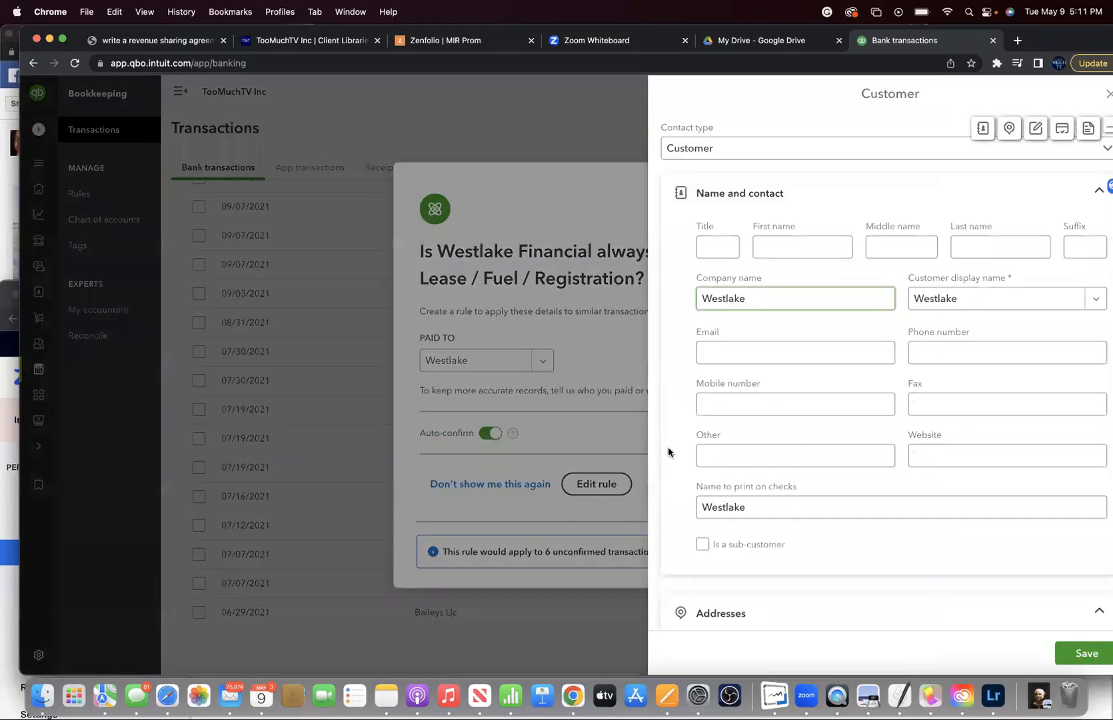
left_click(792, 298)
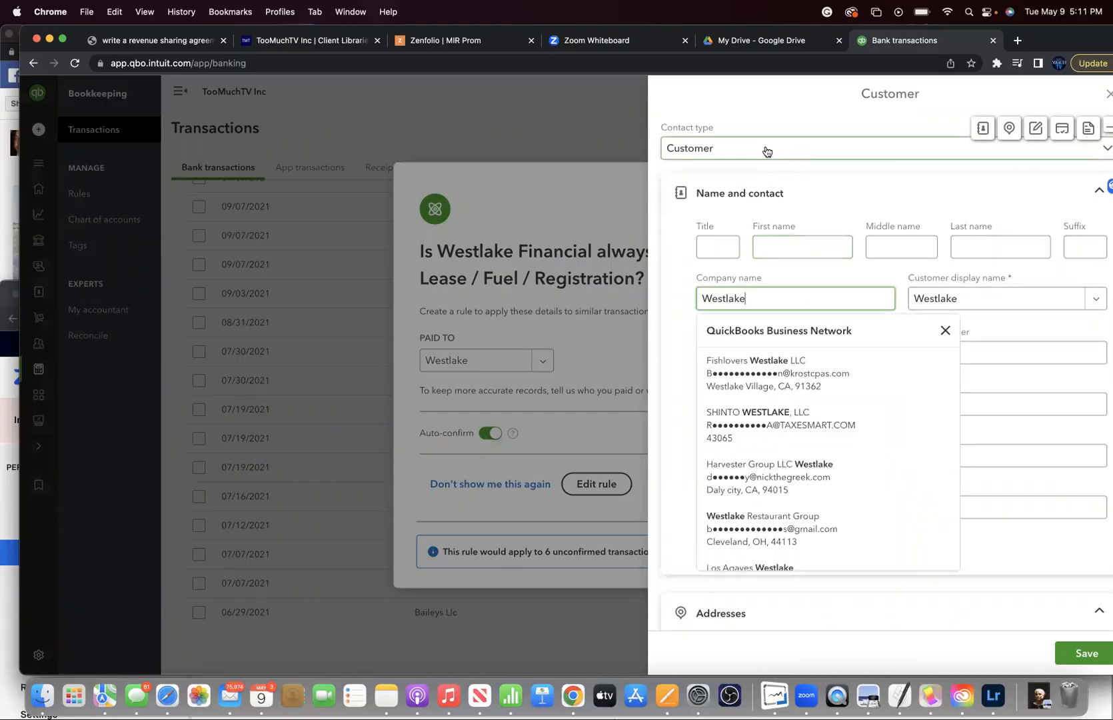
left_click_drag(983, 27, 800, 30)
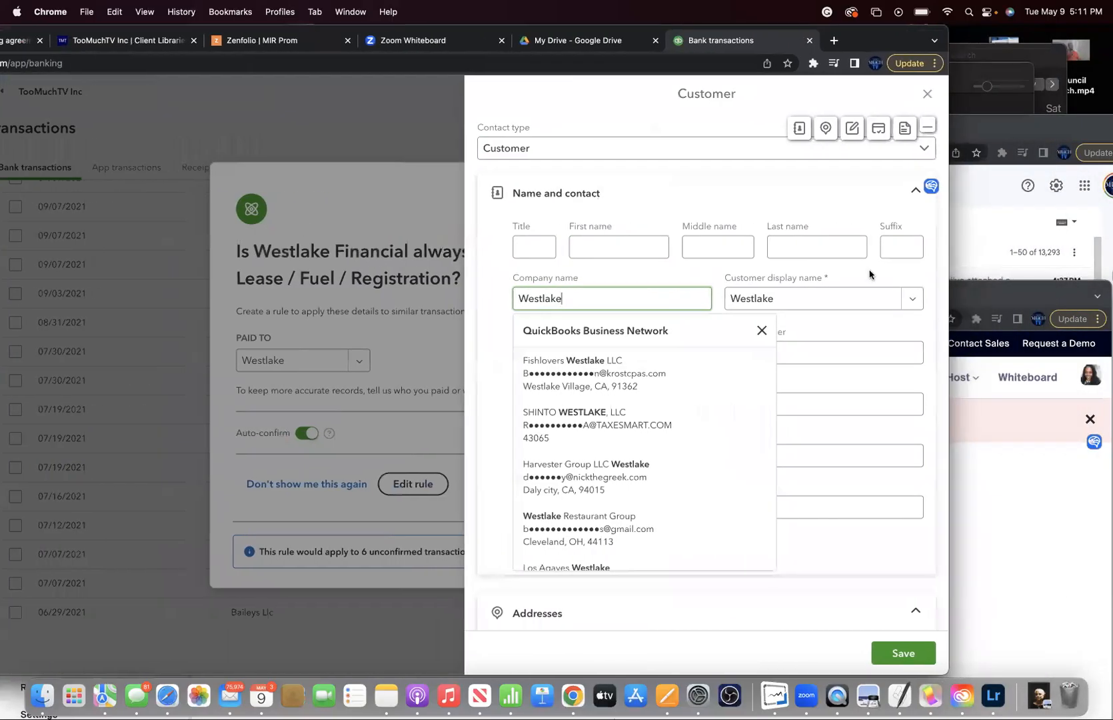
left_click(839, 321)
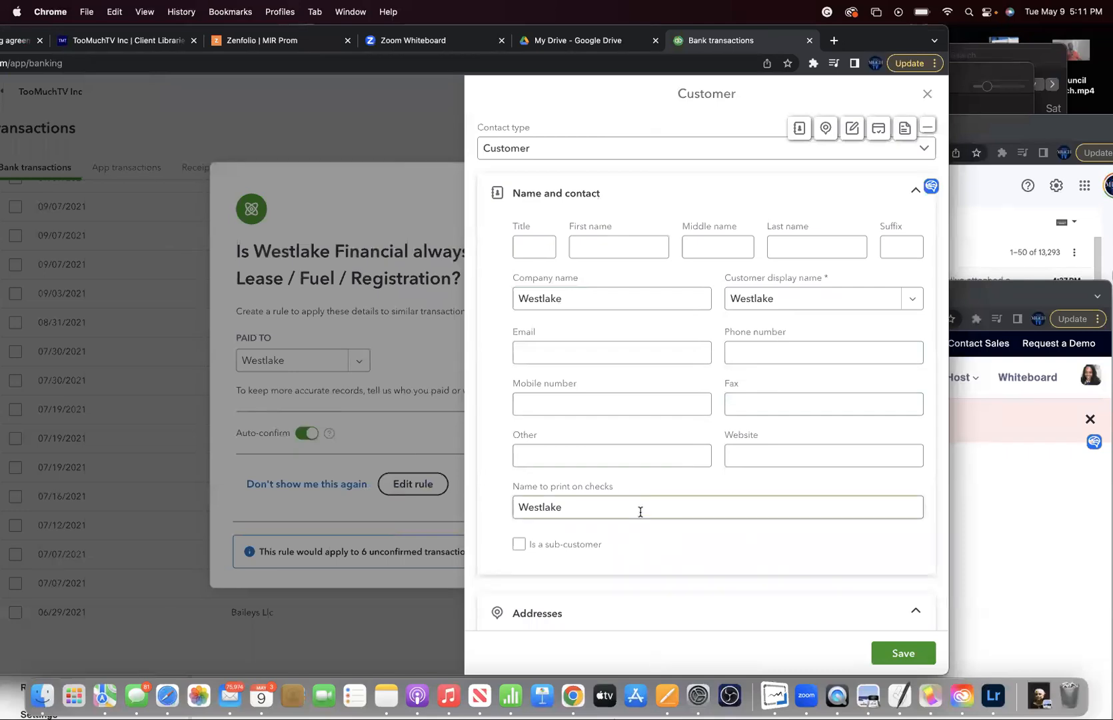
scroll(747, 604, "down", 10)
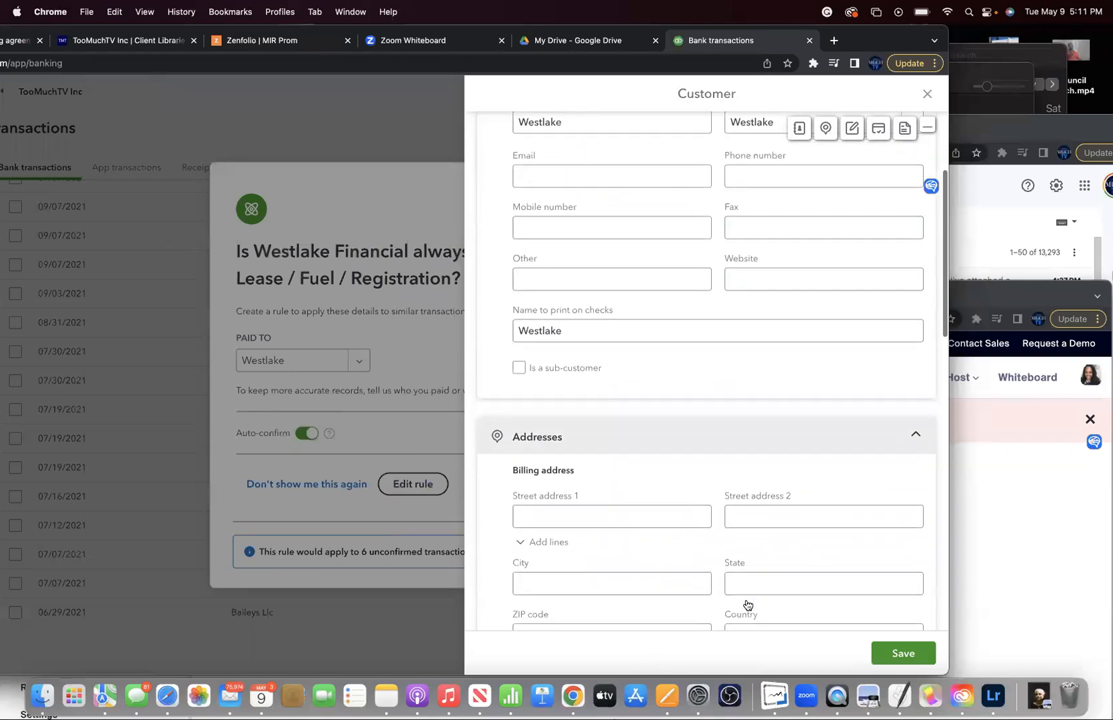
left_click(897, 655)
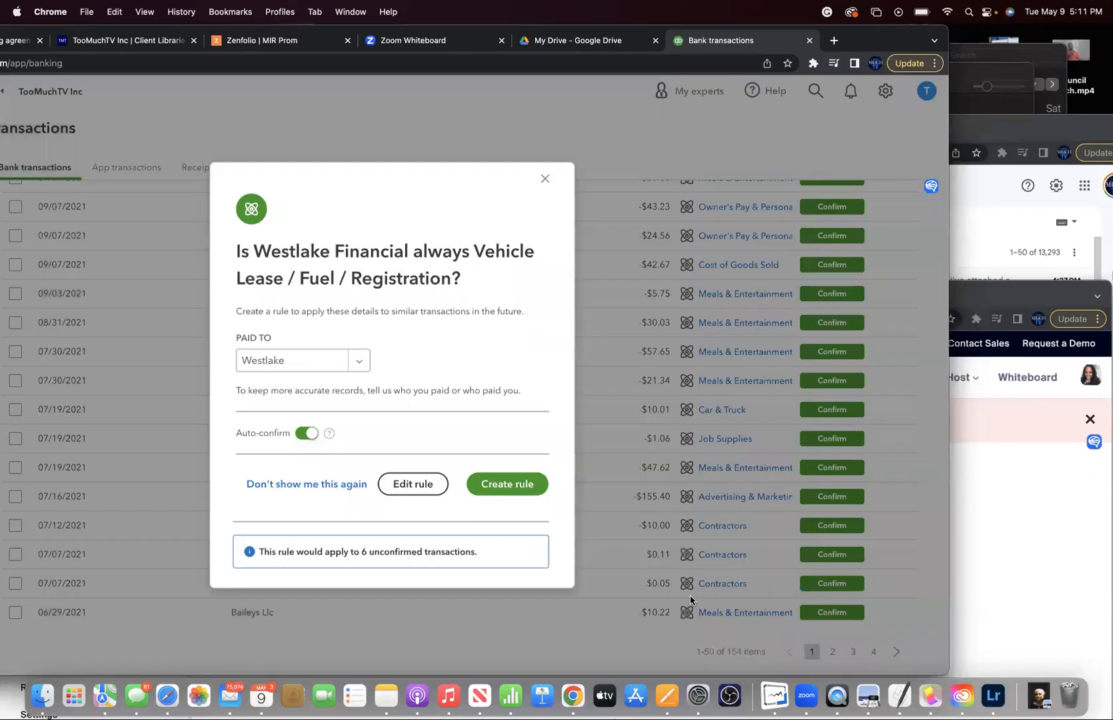
- Create the auto-confirm rule that categorizes Westlake Financial payments as Vehicle Lease / Fuel / Registration with Westlake as payee
left_click(511, 489)
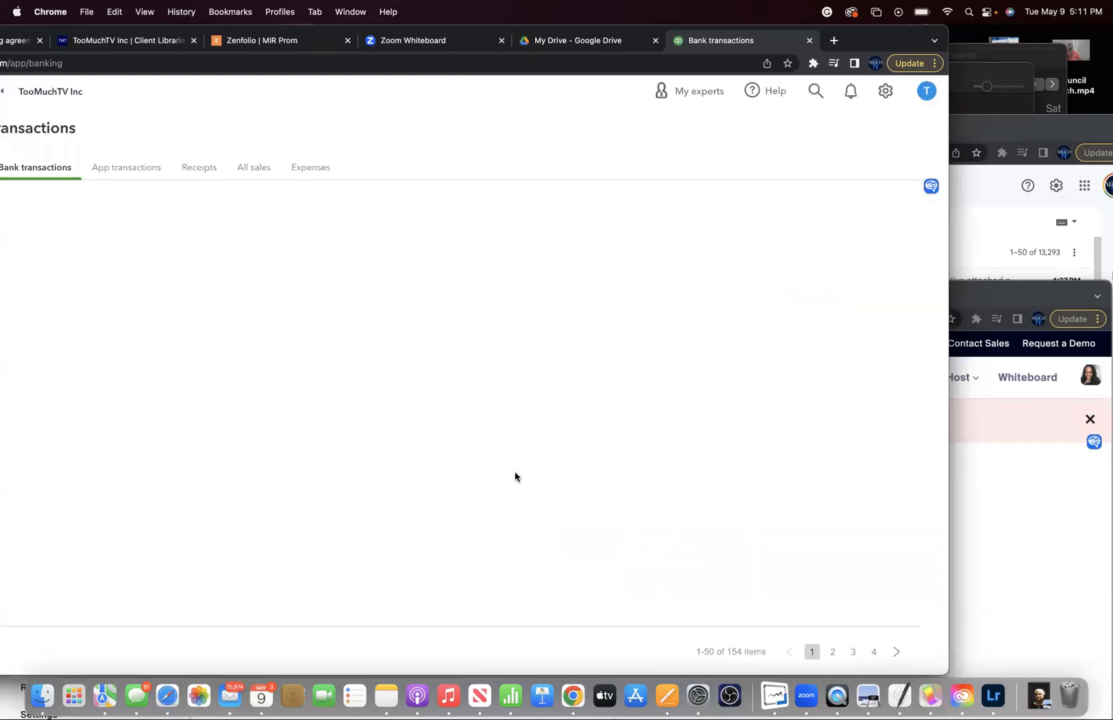
left_click_drag(301, 28, 410, 6)
scroll(415, 334, "up", 3)
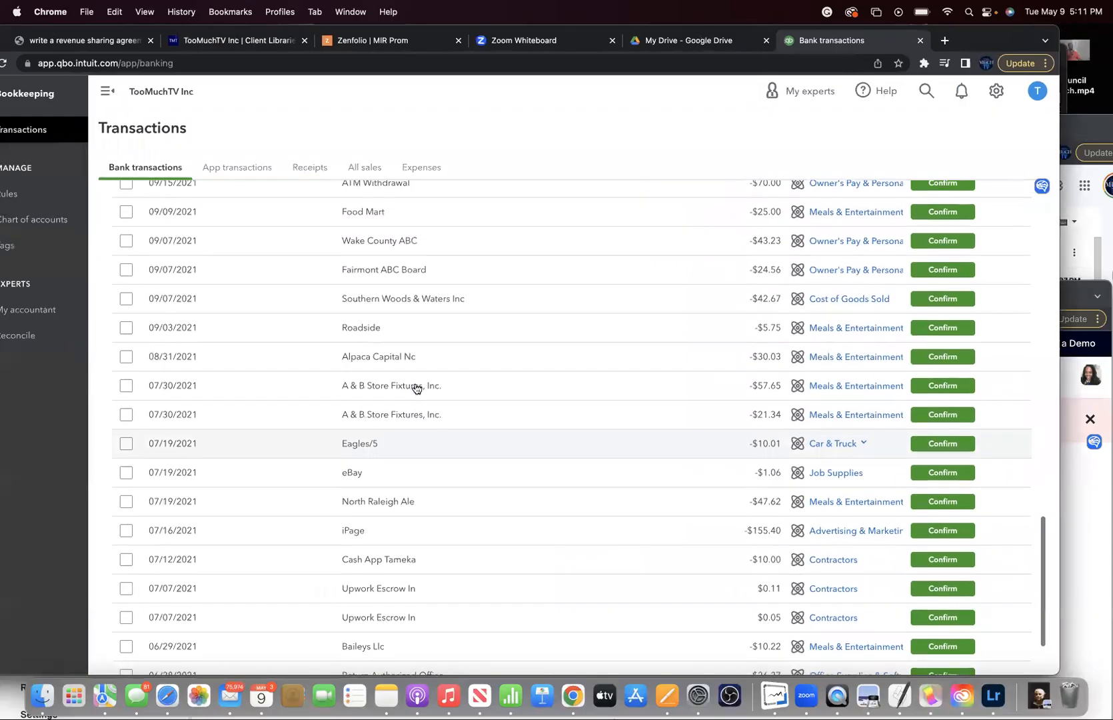
- Look through the first page of the Youth account's 2021 transactions awaiting review, checking their suggested categories
scroll(415, 388, "up", 10)
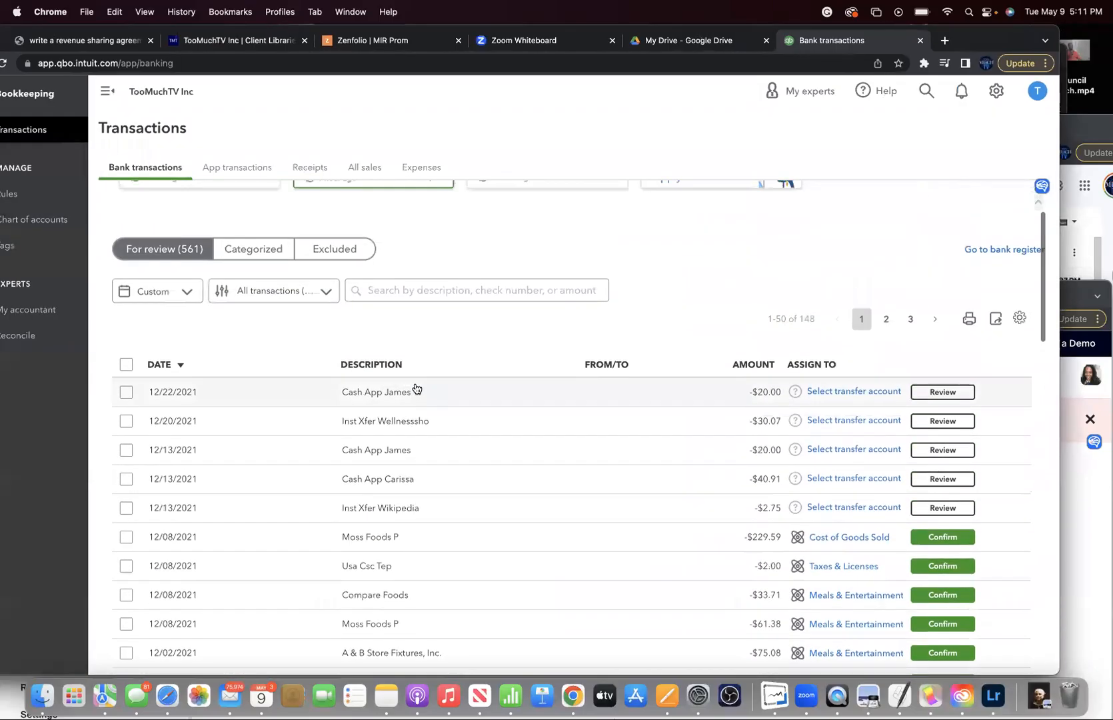
scroll(415, 389, "down", 1)
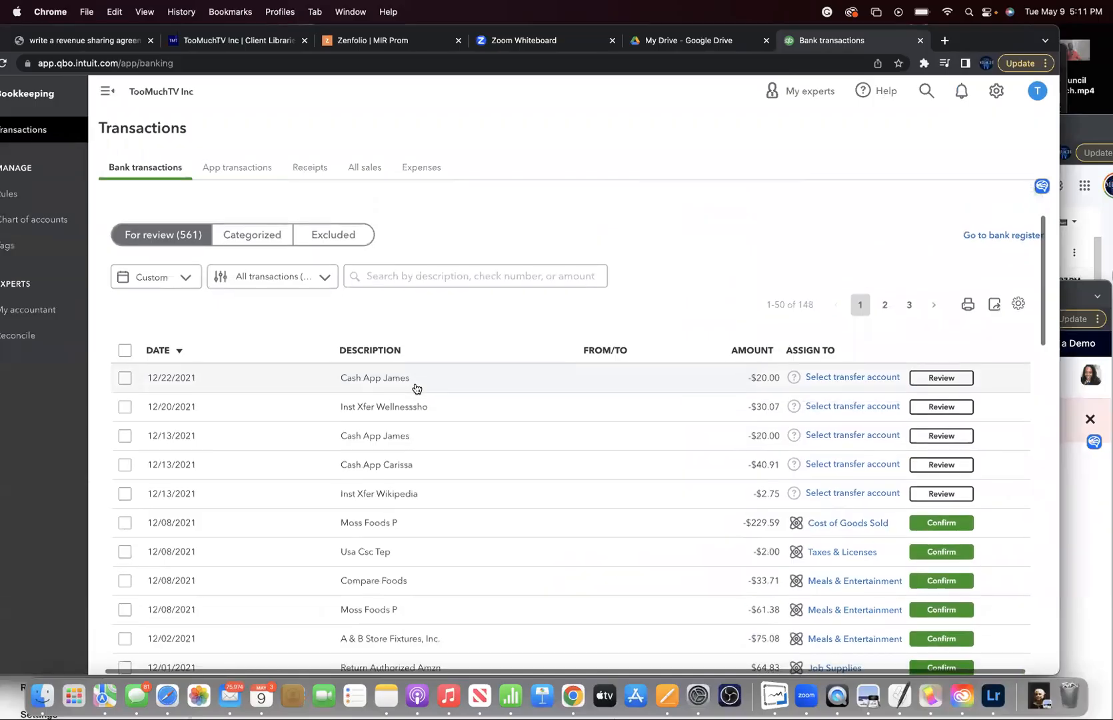
scroll(416, 388, "down", 10)
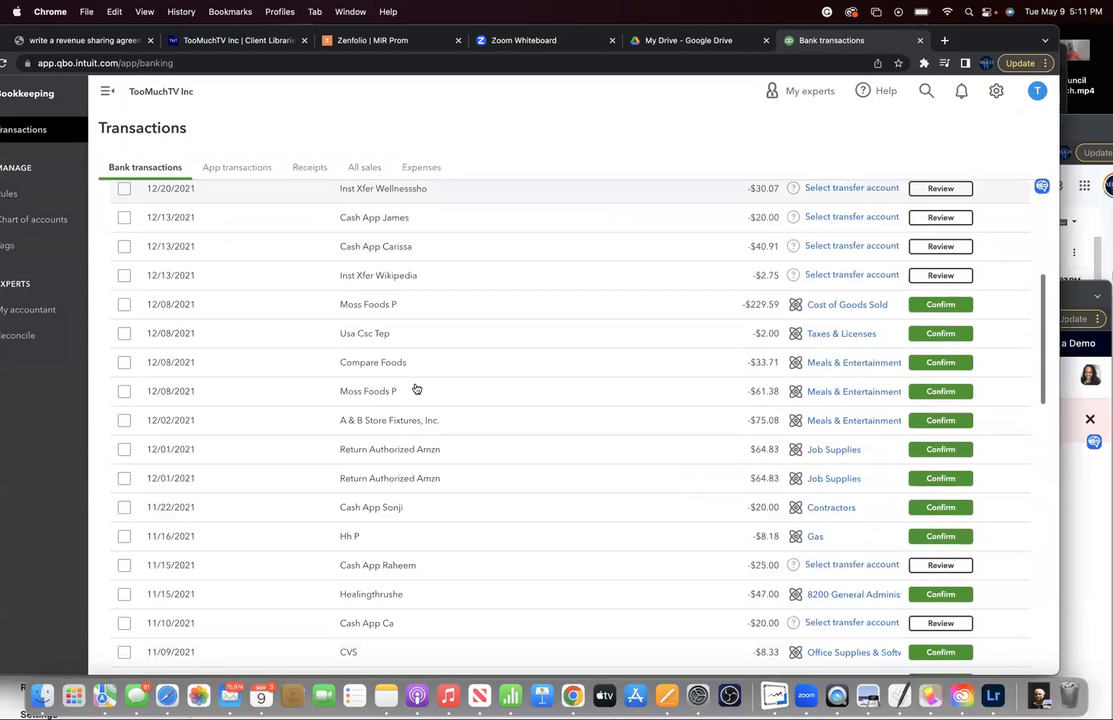
scroll(416, 389, "down", 1)
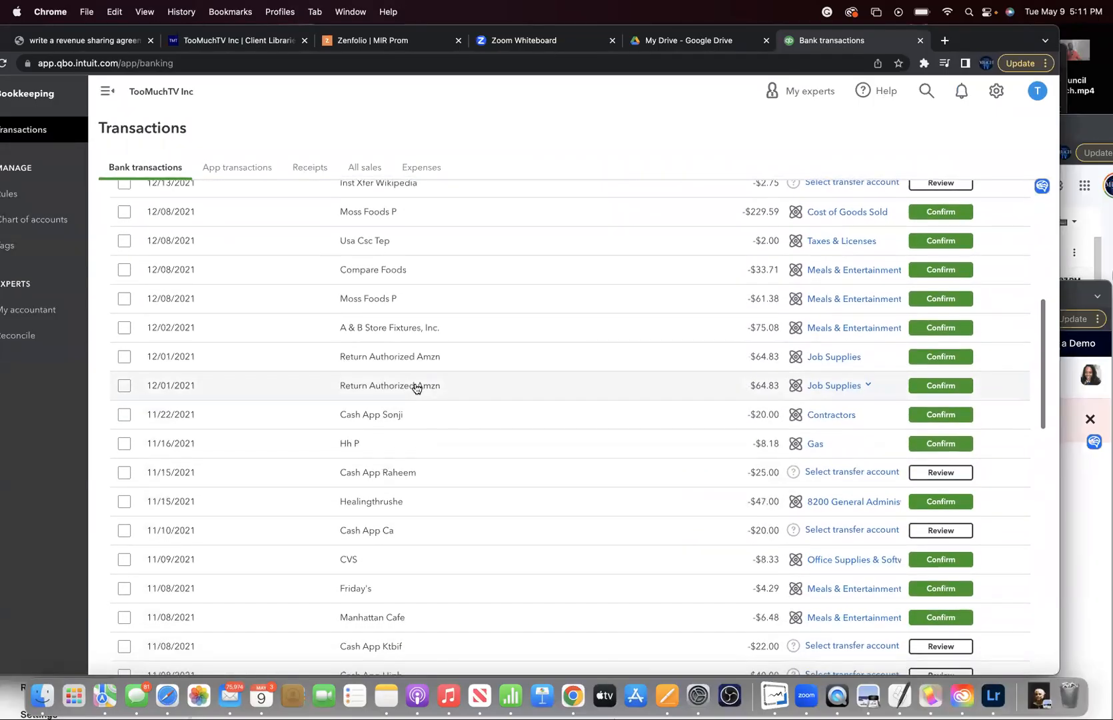
scroll(416, 388, "down", 3)
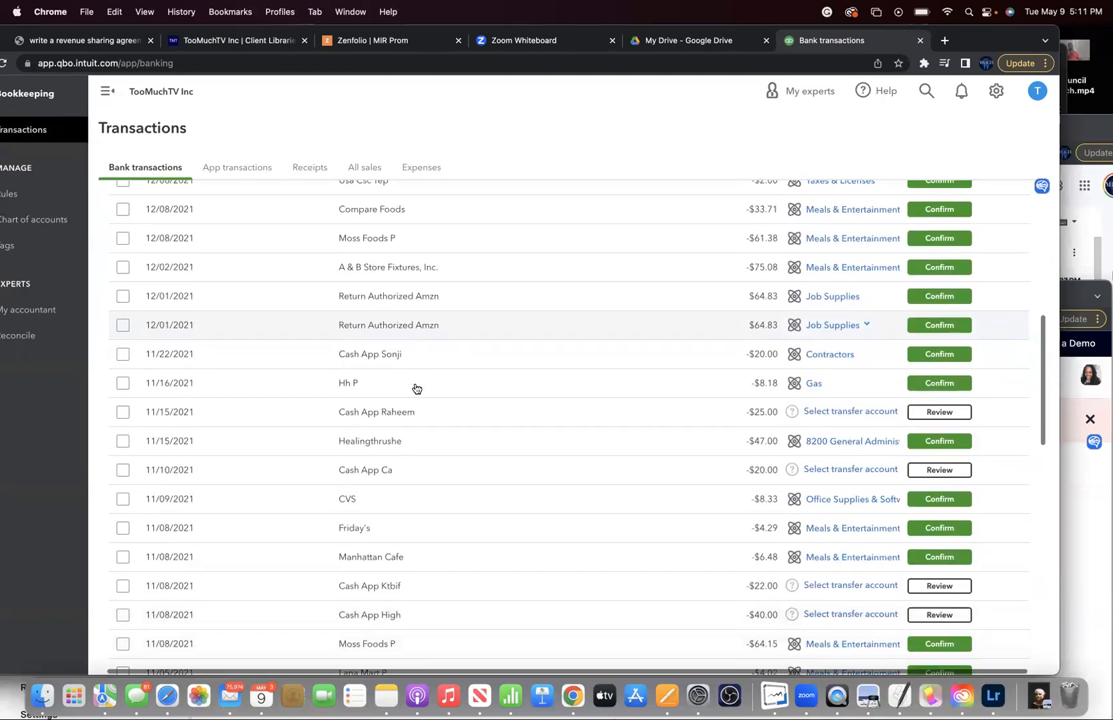
scroll(416, 389, "down", 2)
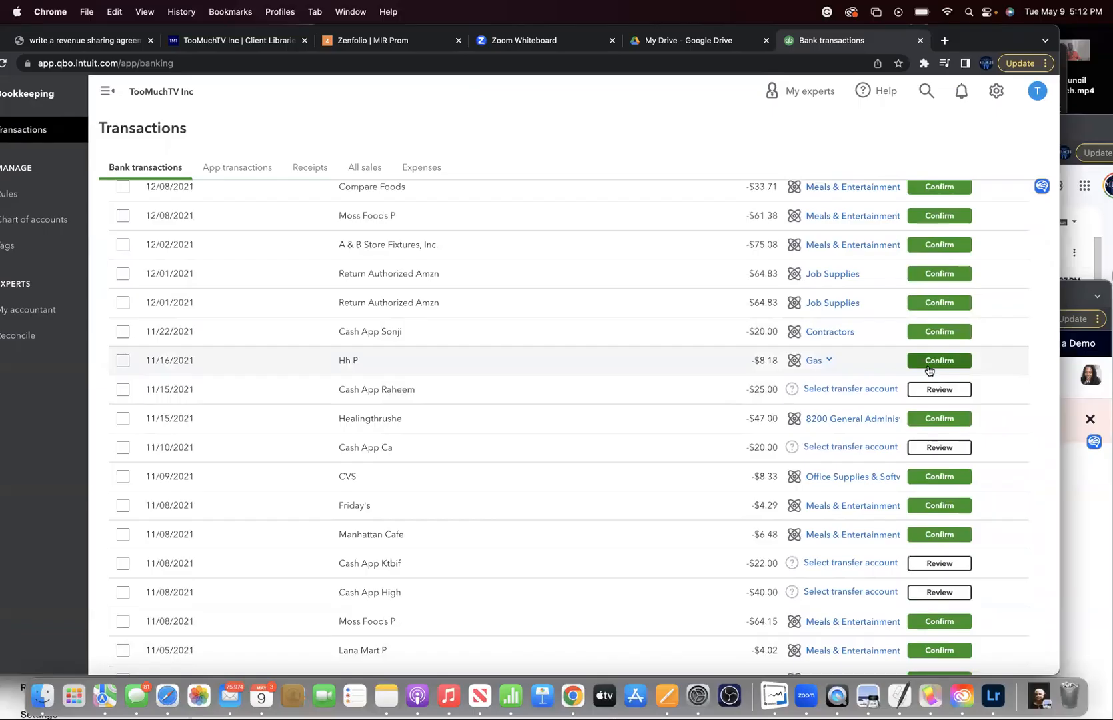
scroll(930, 370, "down", 8)
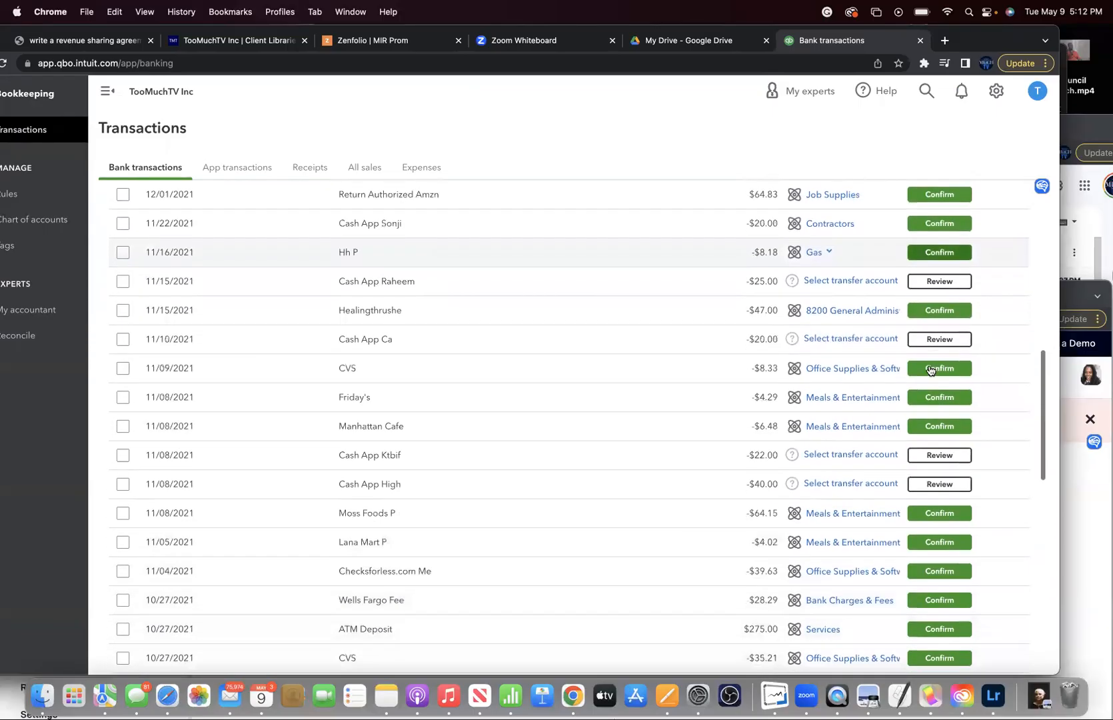
scroll(930, 369, "down", 9)
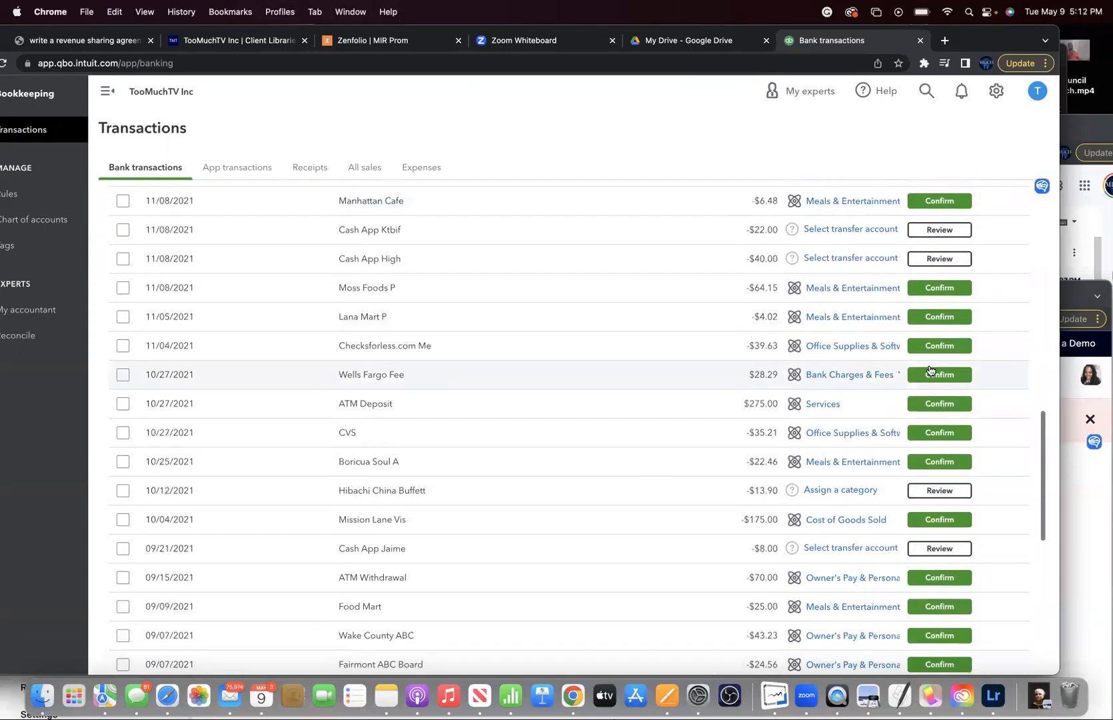
scroll(931, 370, "down", 12)
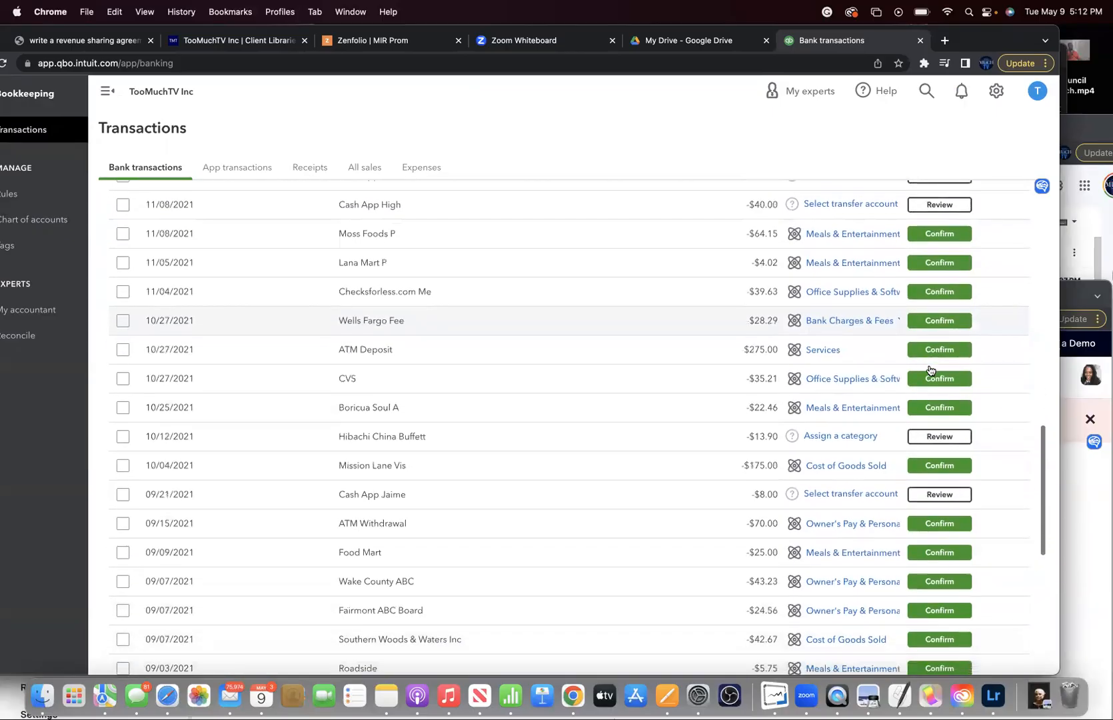
scroll(930, 370, "down", 9)
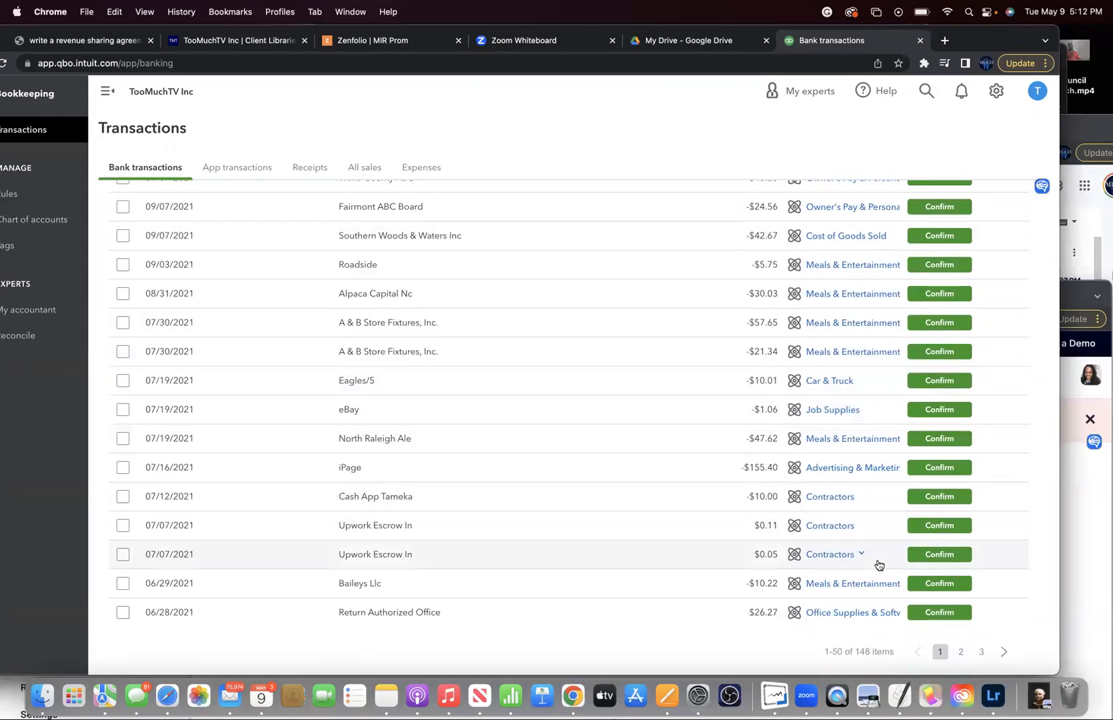
scroll(945, 568, "up", 3)
scroll(945, 568, "up", 10)
scroll(946, 568, "down", 1)
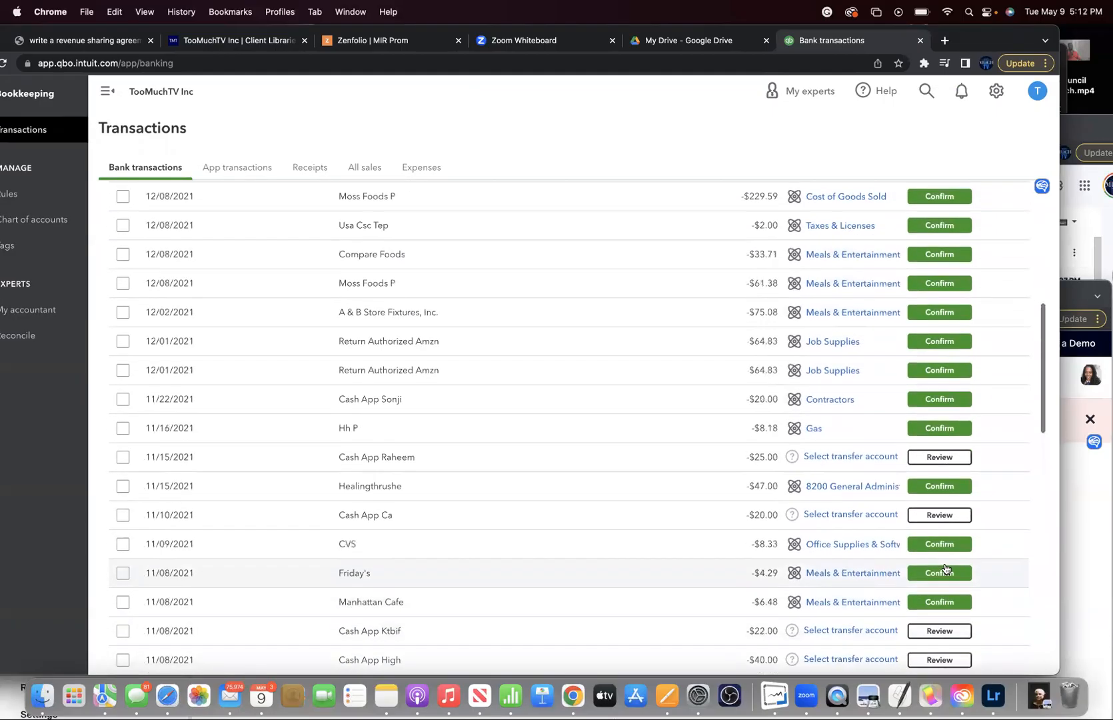
scroll(946, 568, "down", 3)
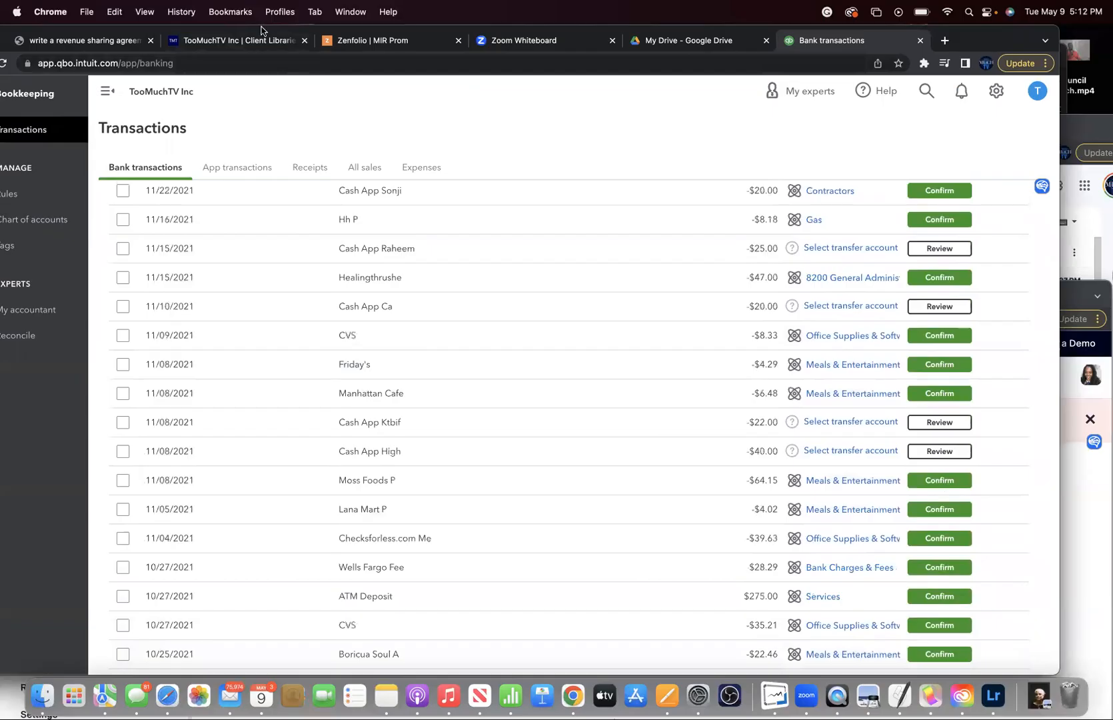
- Bring the whole browser window into view and look through the existing bank rules with their conditions and category settings
left_click_drag(262, 30, 320, 22)
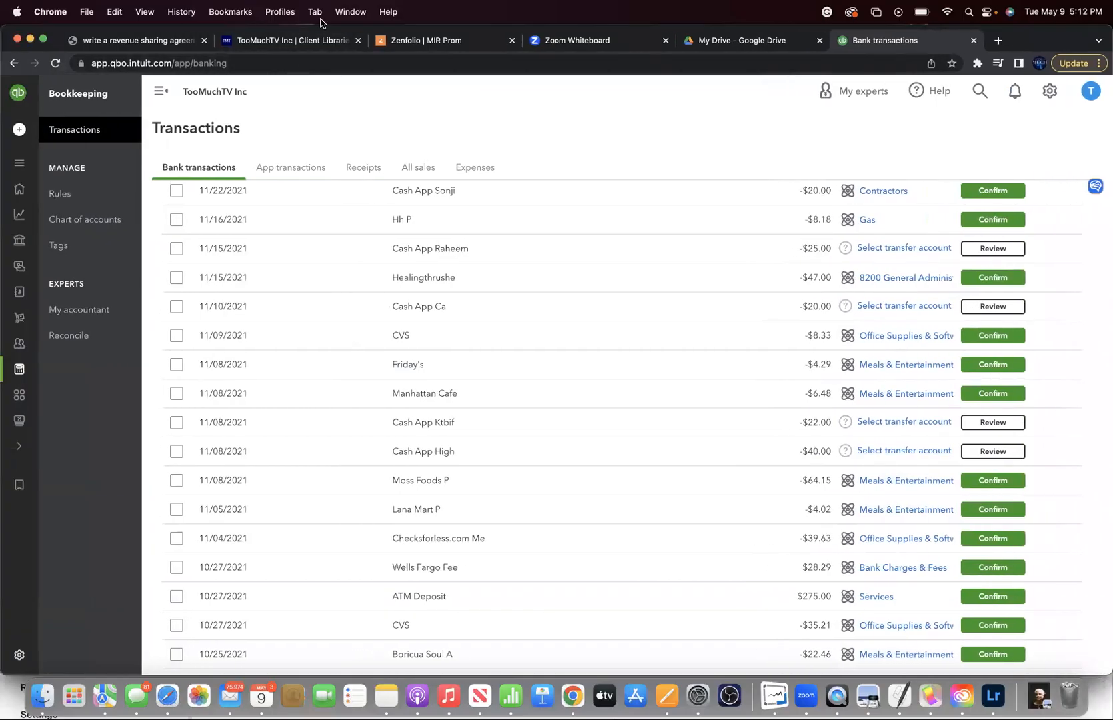
left_click(70, 202)
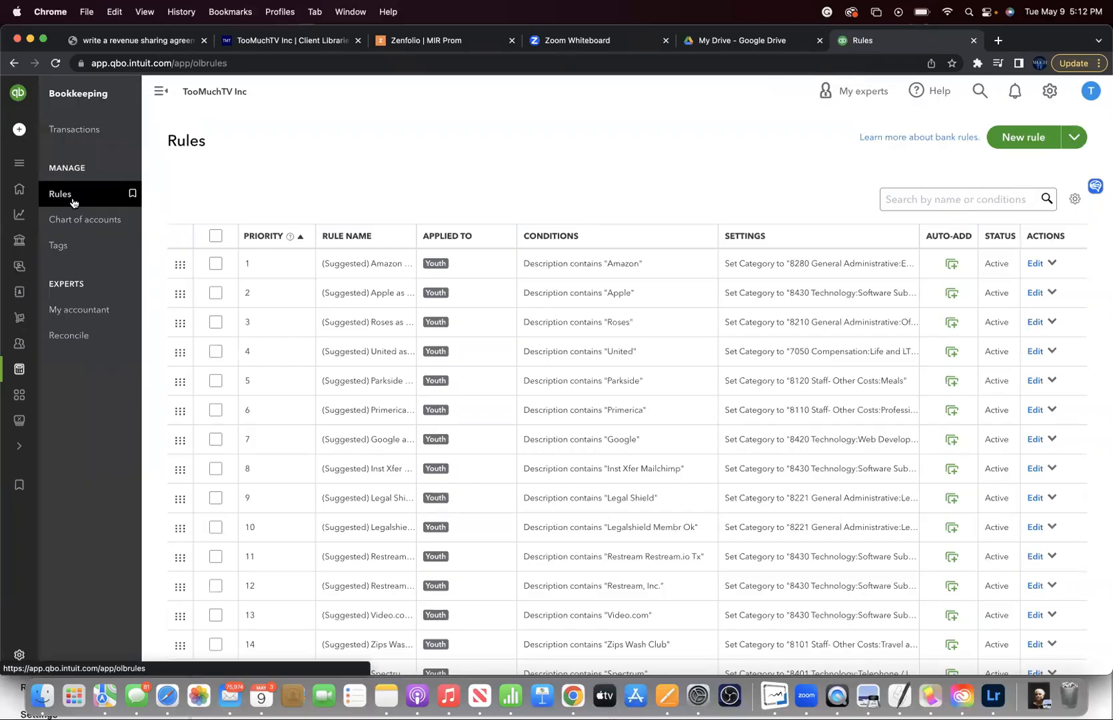
scroll(452, 392, "down", 2)
scroll(452, 392, "down", 2)
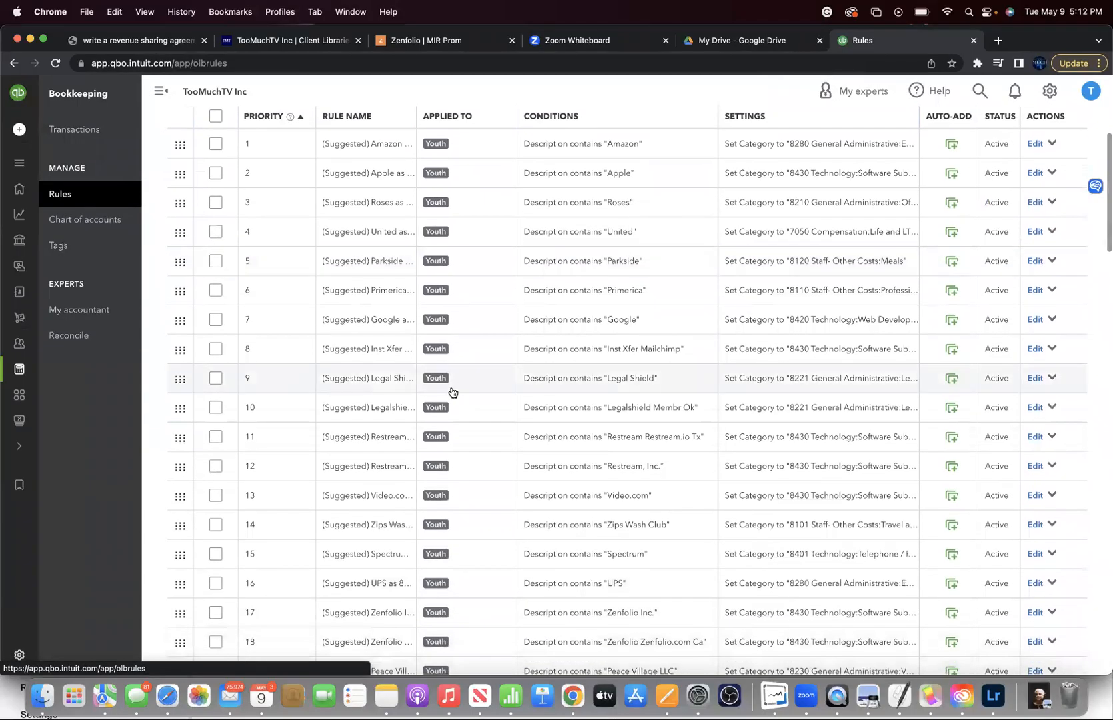
scroll(452, 392, "down", 4)
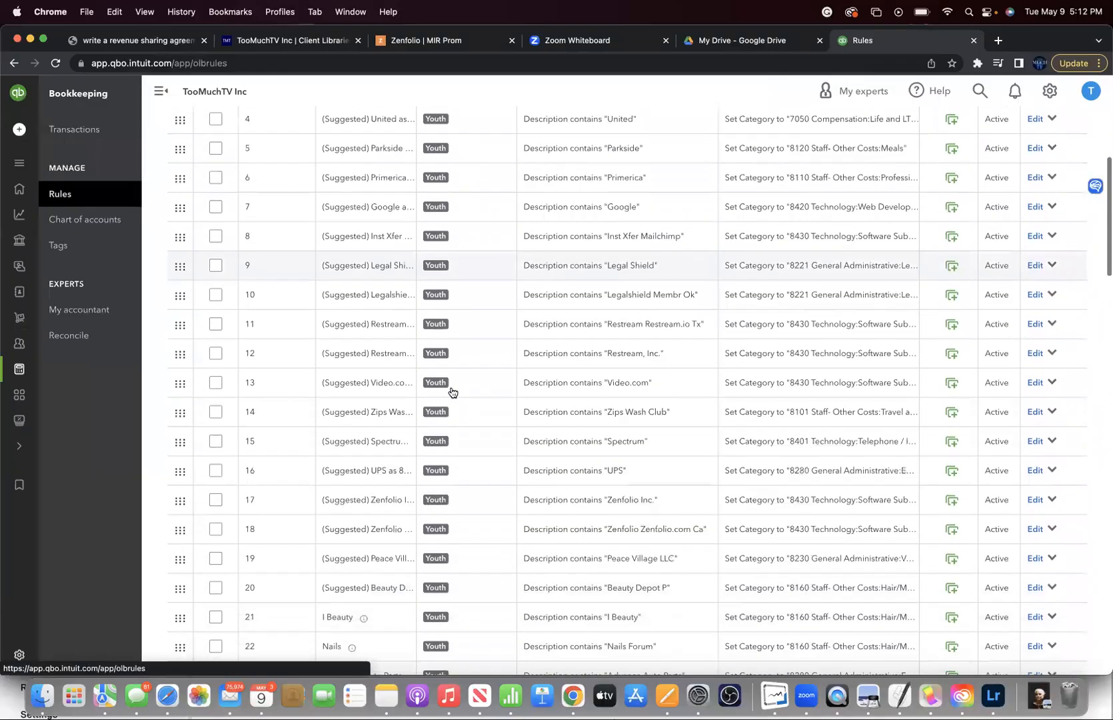
scroll(452, 392, "down", 2)
scroll(452, 392, "down", 1)
scroll(452, 392, "up", 11)
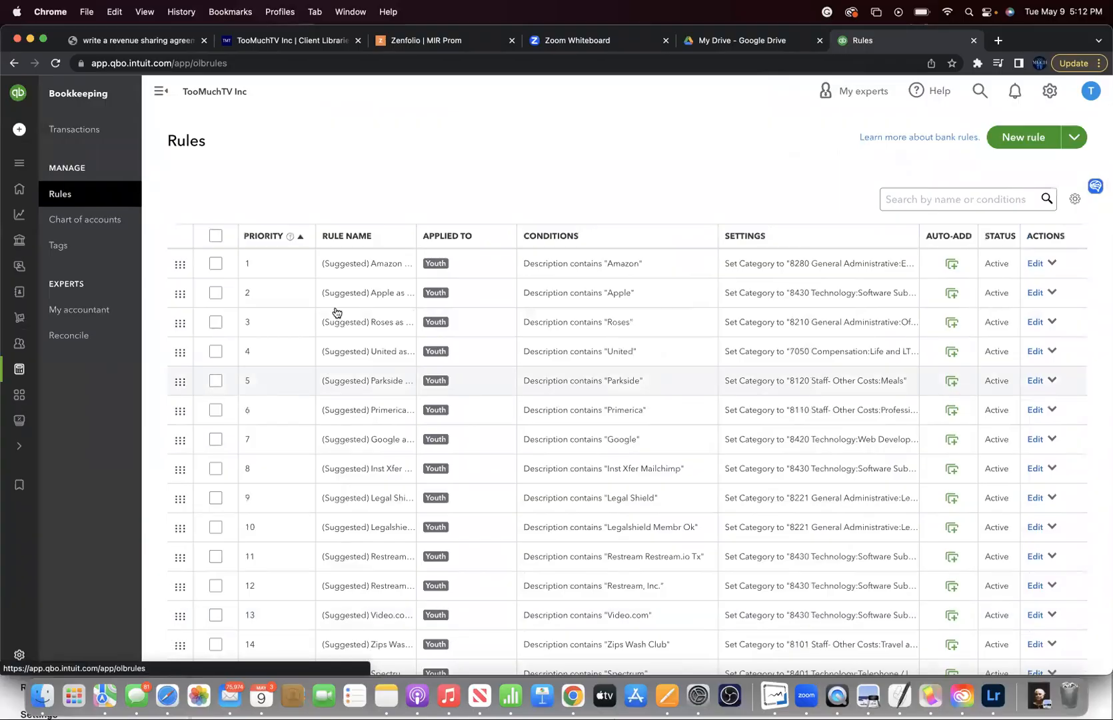
- Examine the condition, assignment and auto-confirm options of a blank new bank rule, and close it without saving
left_click(1023, 137)
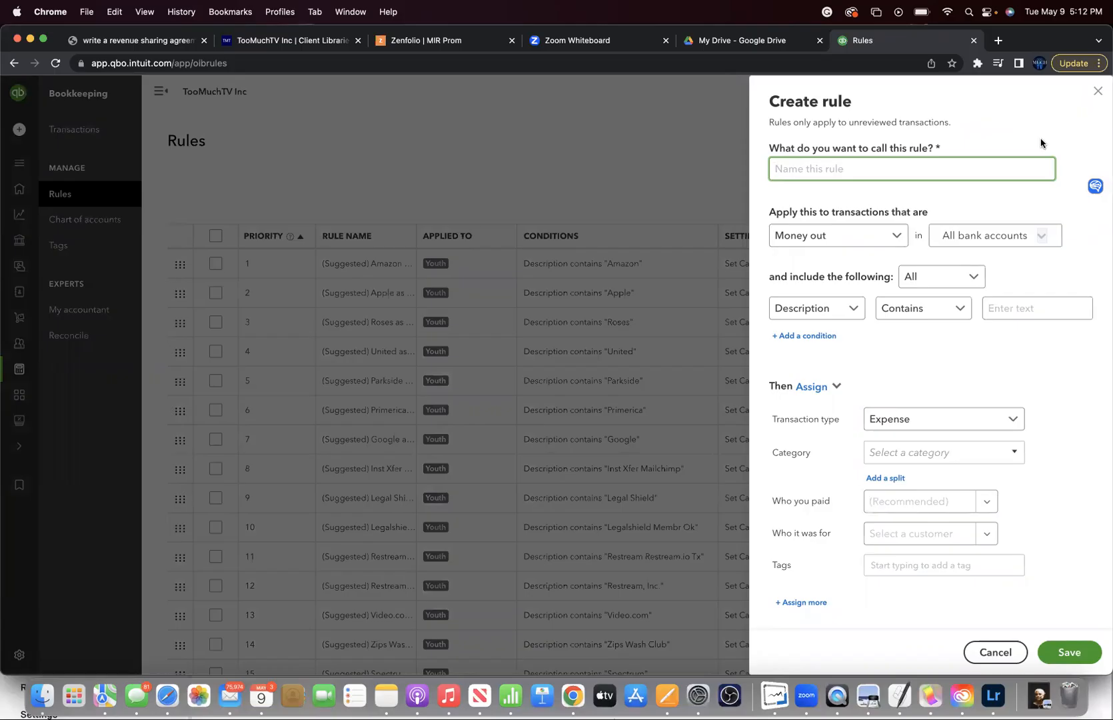
left_click(1098, 92)
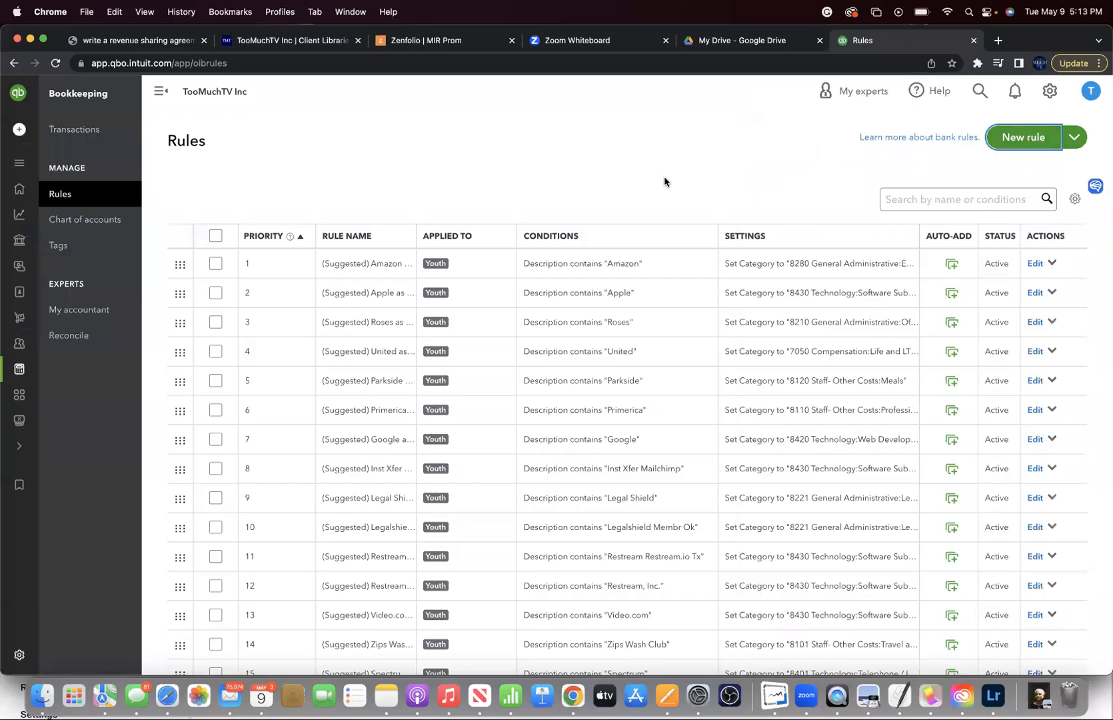
left_click(1021, 141)
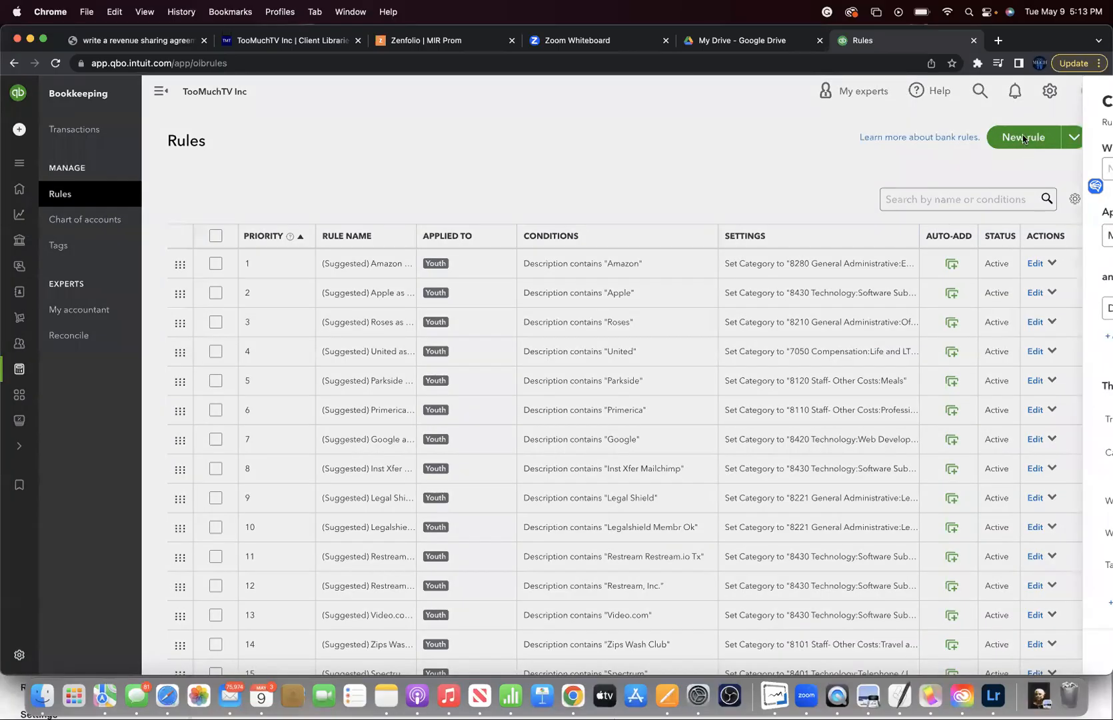
scroll(904, 320, "down", 2)
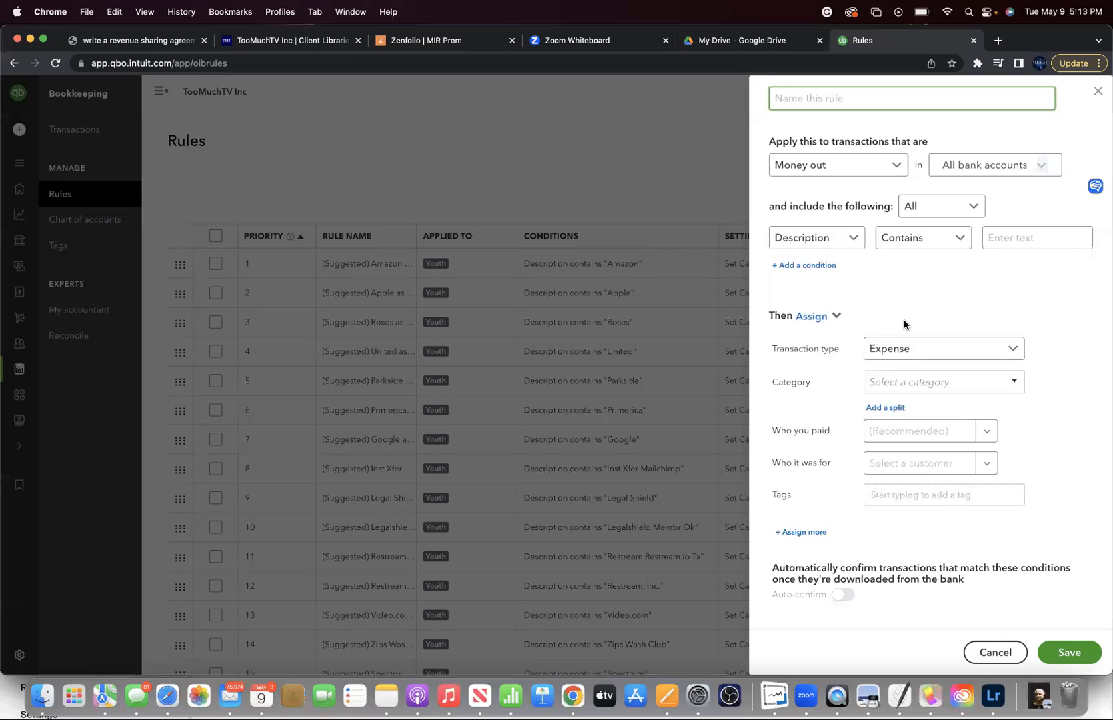
left_click(1098, 91)
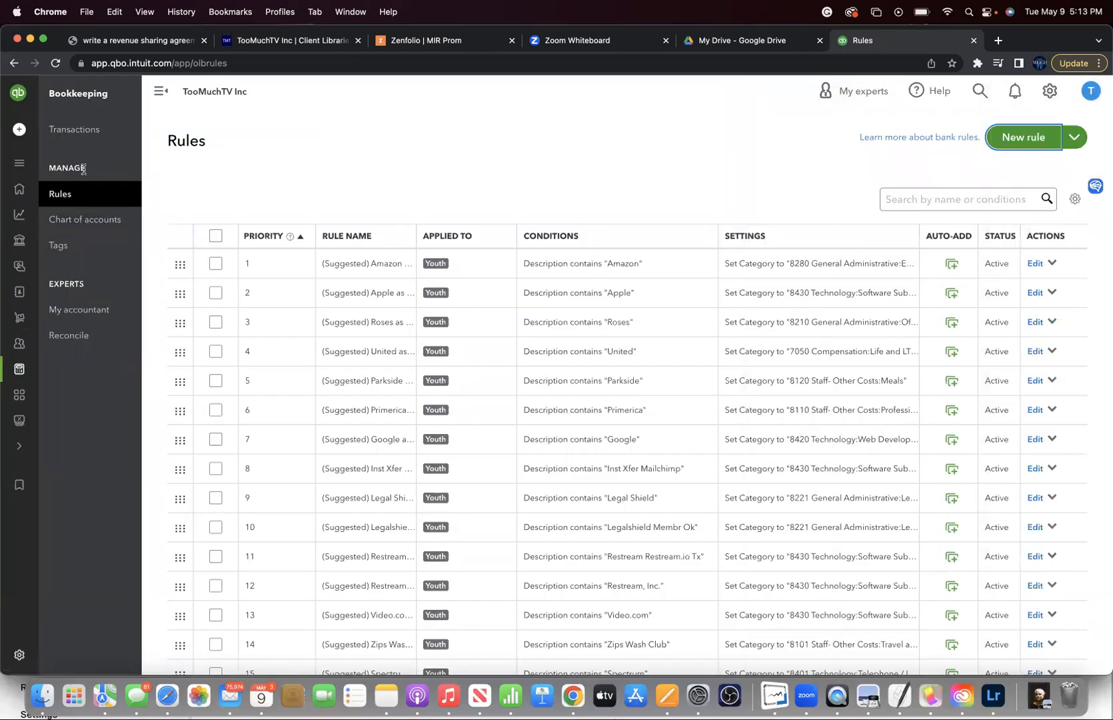
- Look through the chart of accounts, examining the bank, equity, income and expense accounts and their numbering
left_click(94, 220)
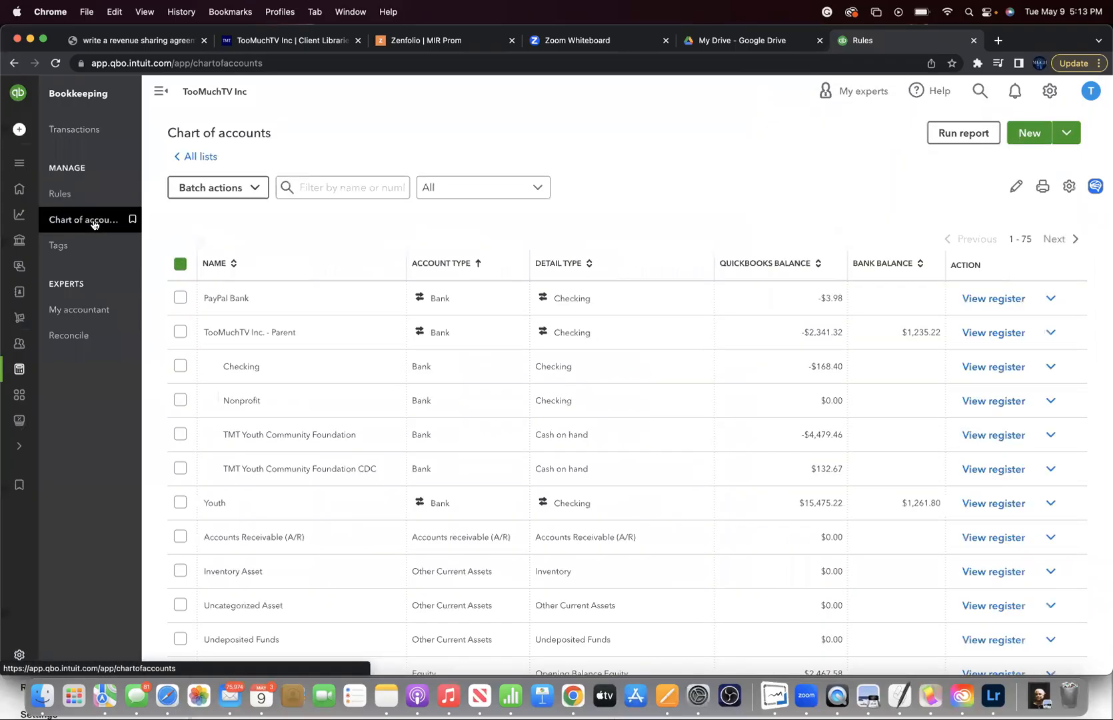
scroll(235, 436, "down", 2)
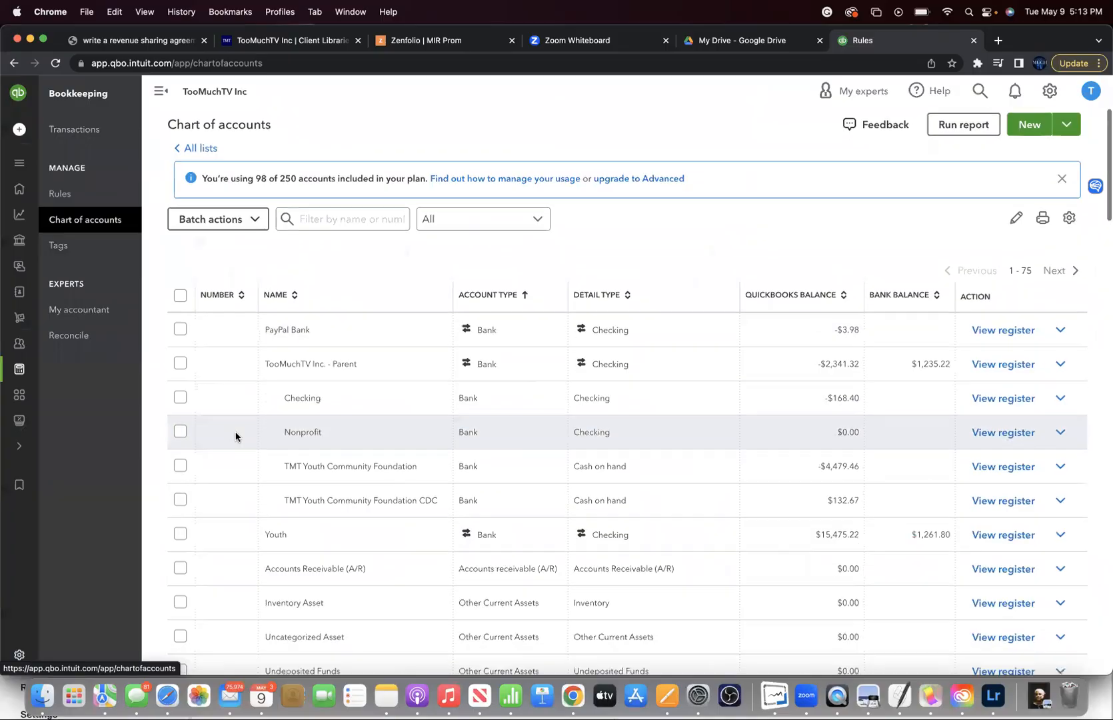
scroll(235, 437, "down", 2)
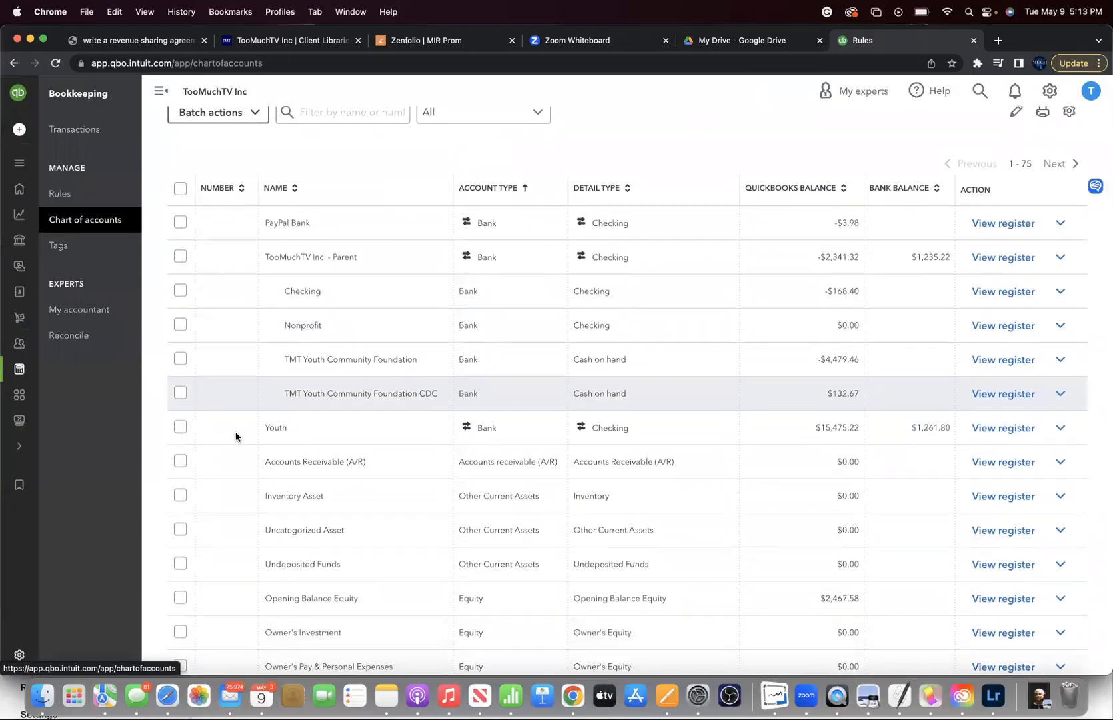
scroll(235, 437, "down", 1)
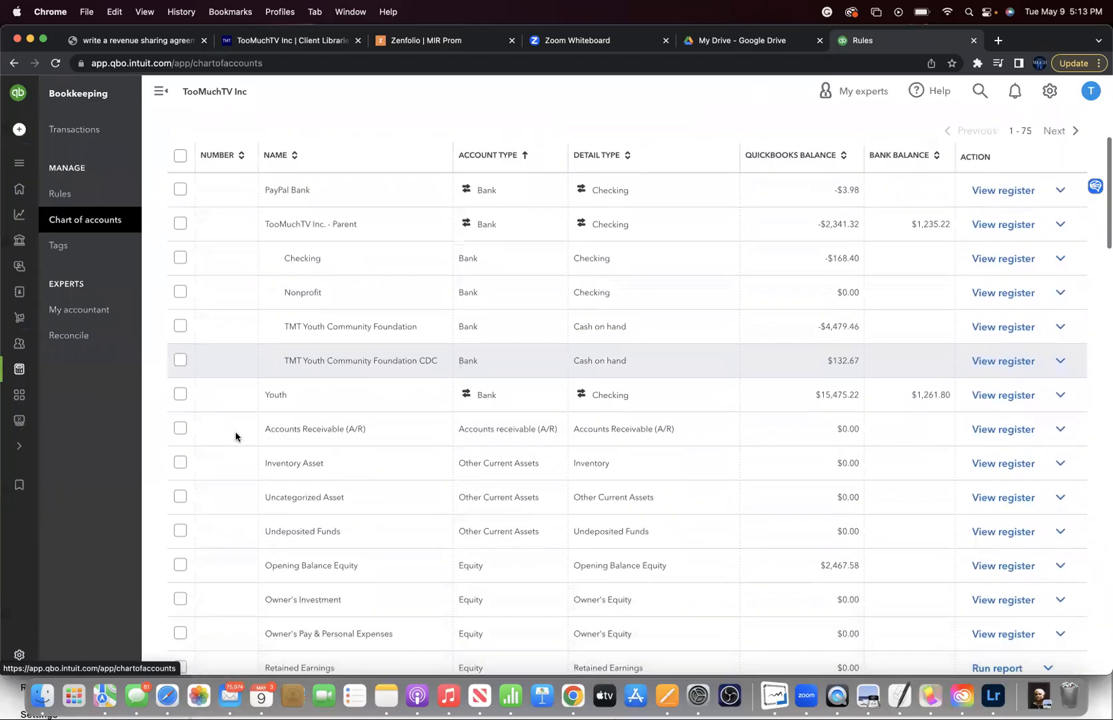
scroll(235, 436, "down", 2)
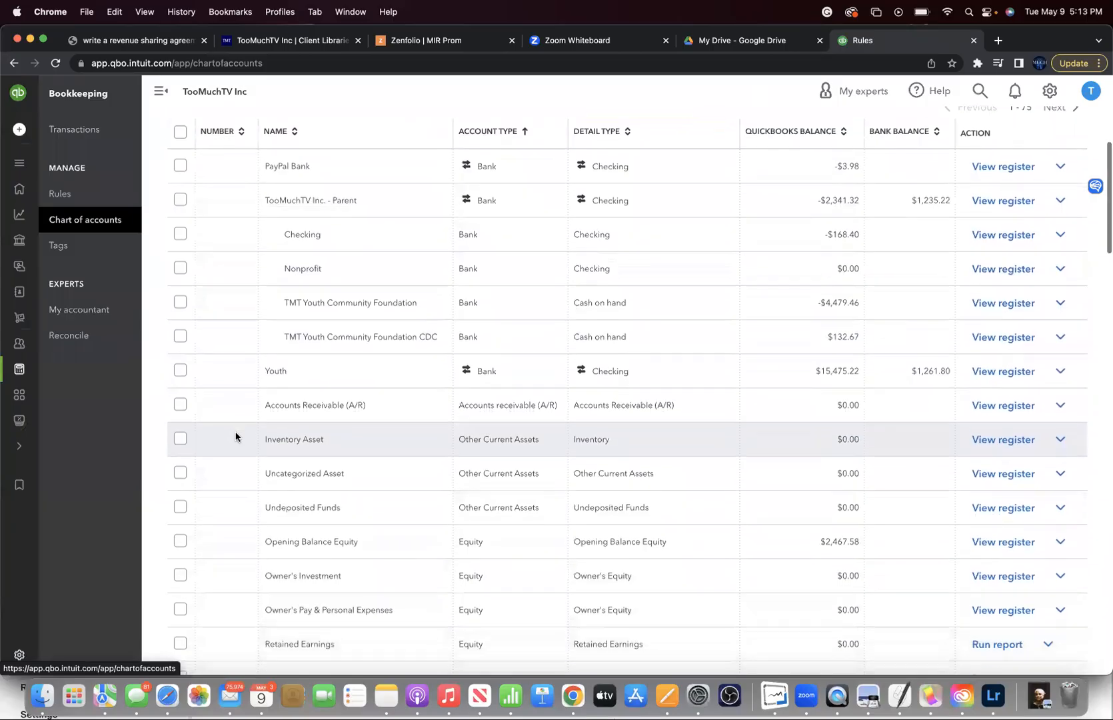
scroll(235, 436, "up", 3)
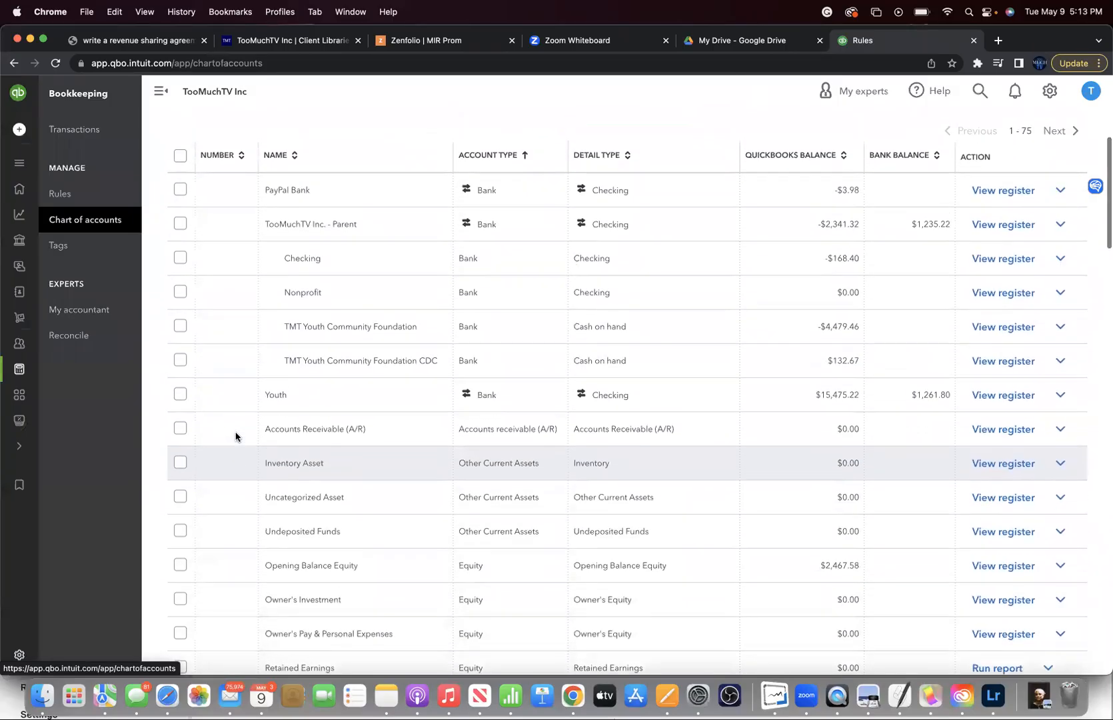
scroll(235, 436, "down", 5)
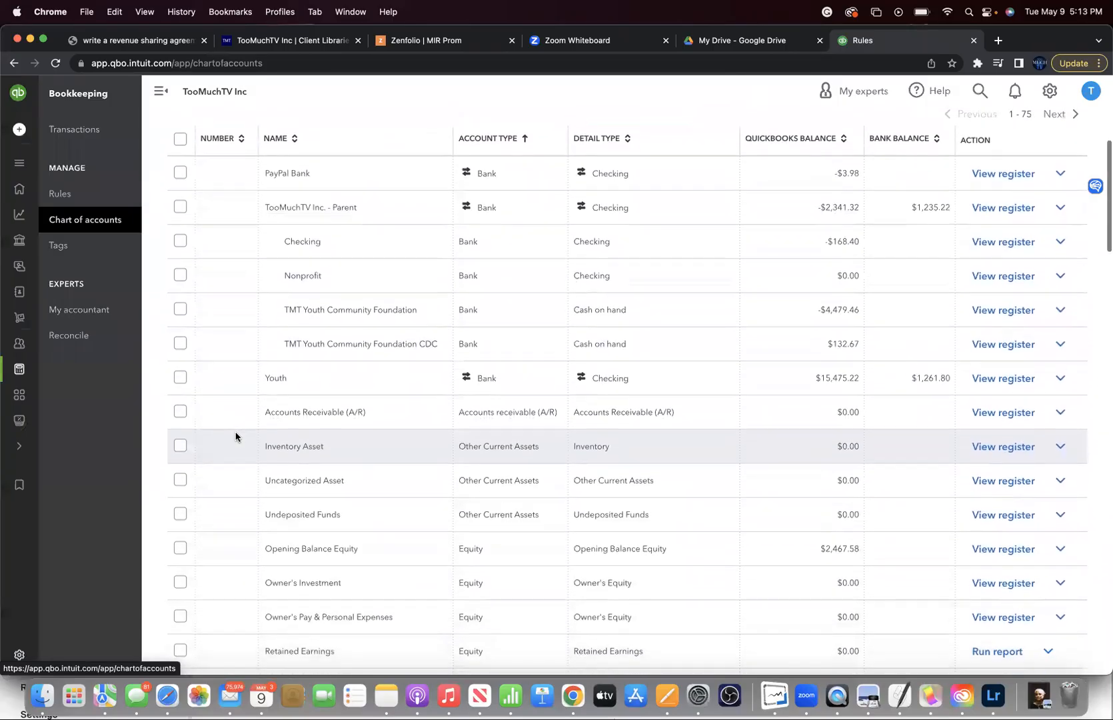
scroll(236, 437, "down", 4)
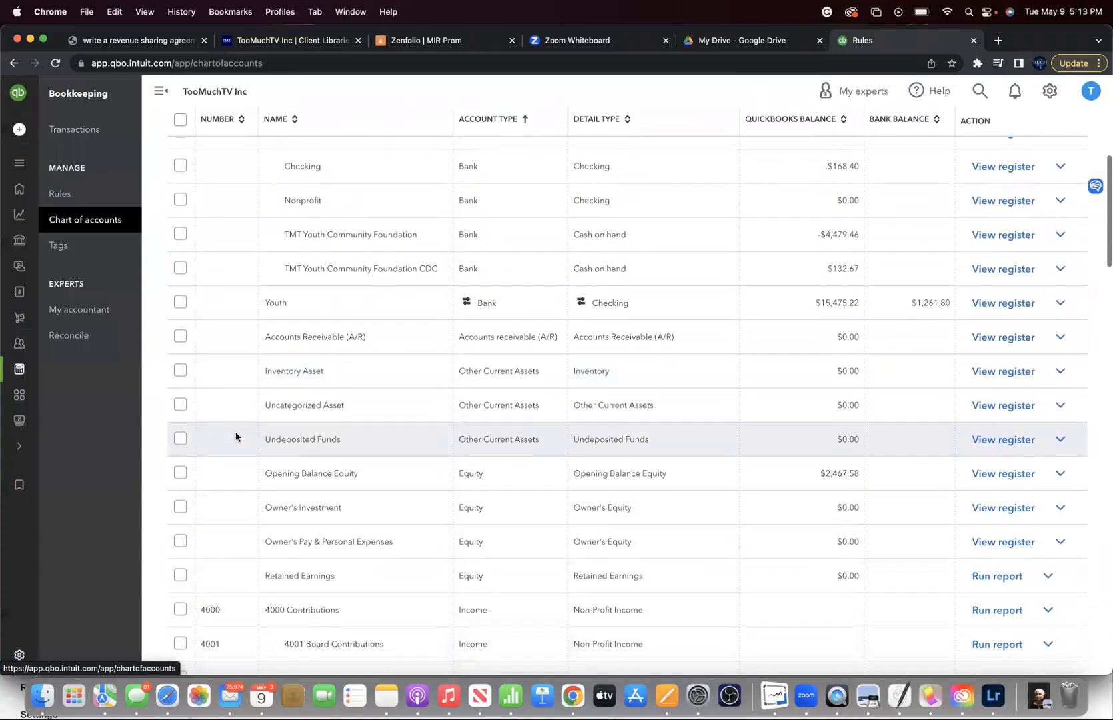
scroll(234, 433, "down", 8)
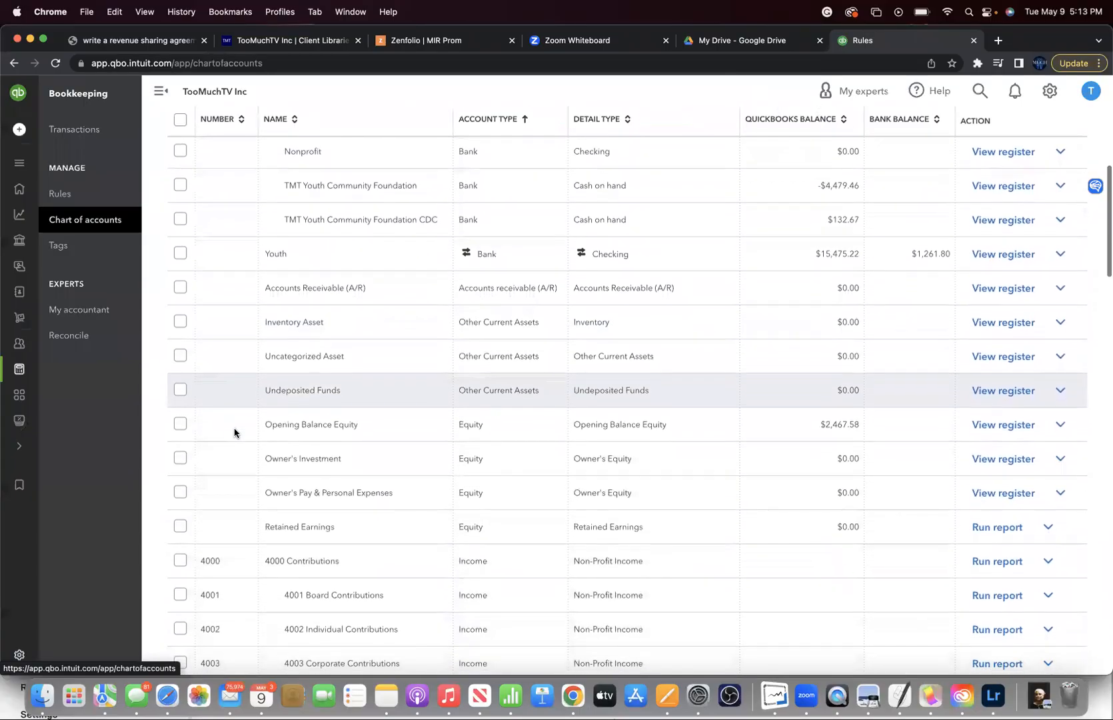
scroll(234, 433, "down", 20)
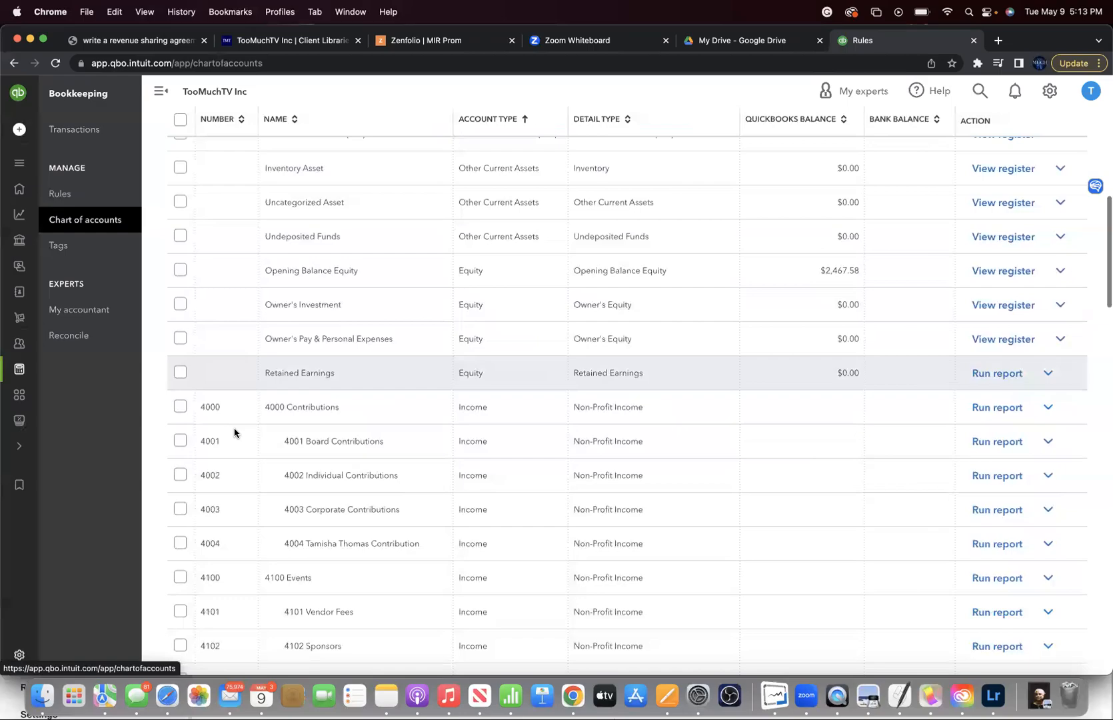
scroll(234, 433, "down", 20)
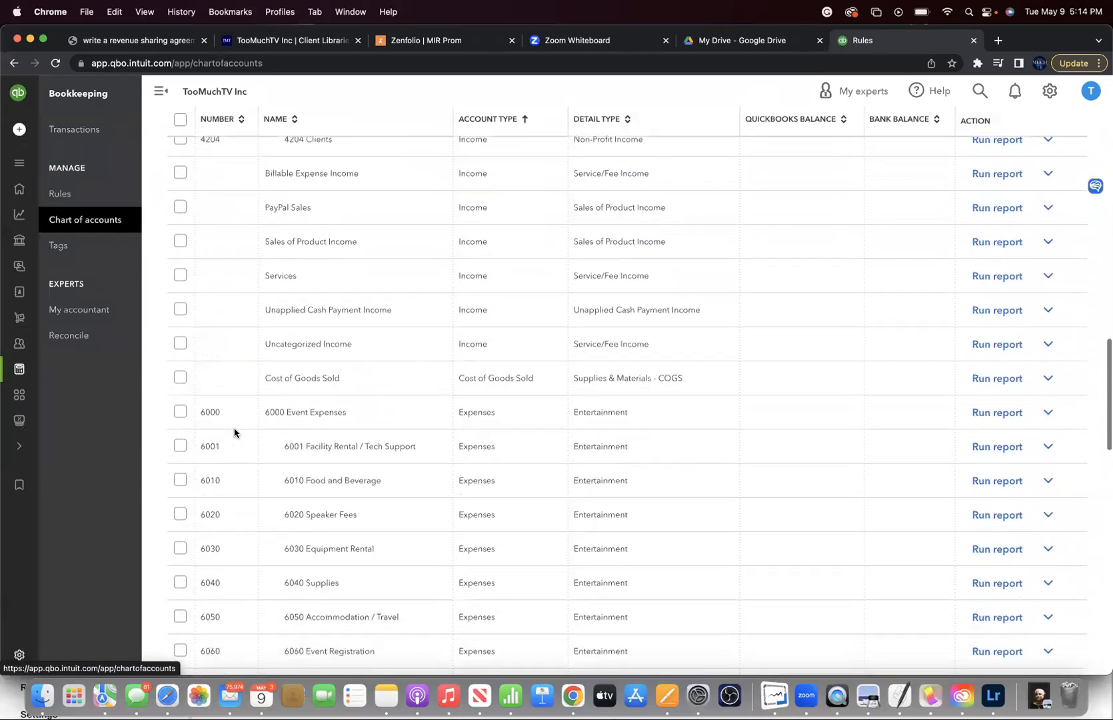
scroll(234, 433, "up", 20)
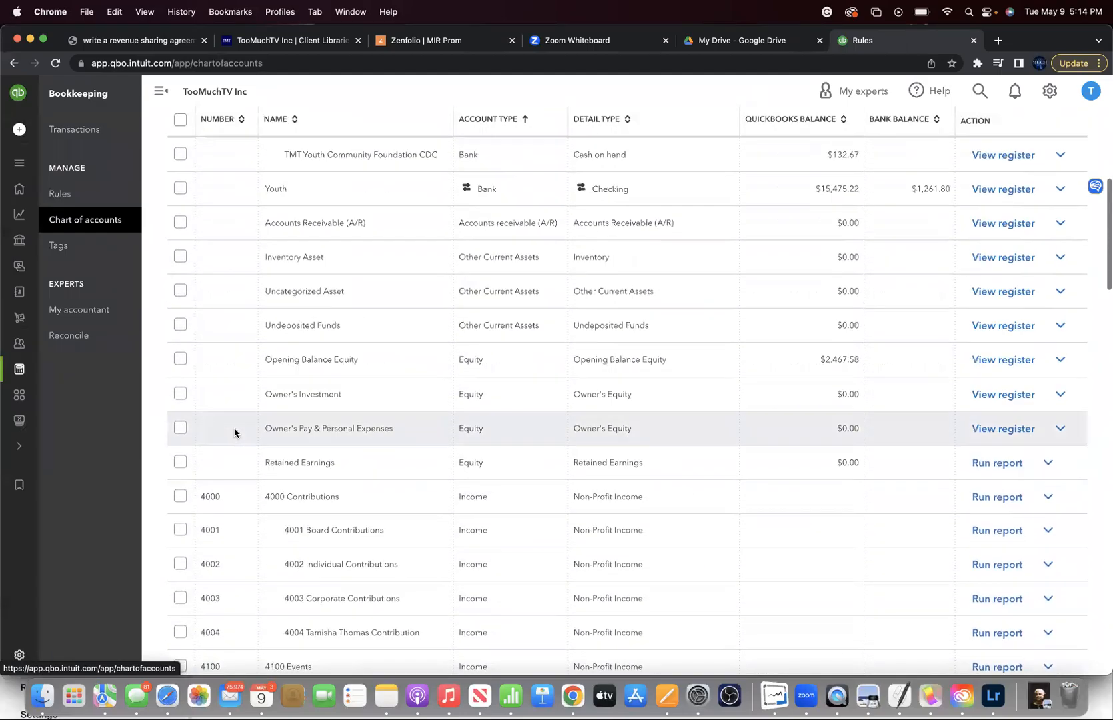
scroll(826, 363, "up", 5)
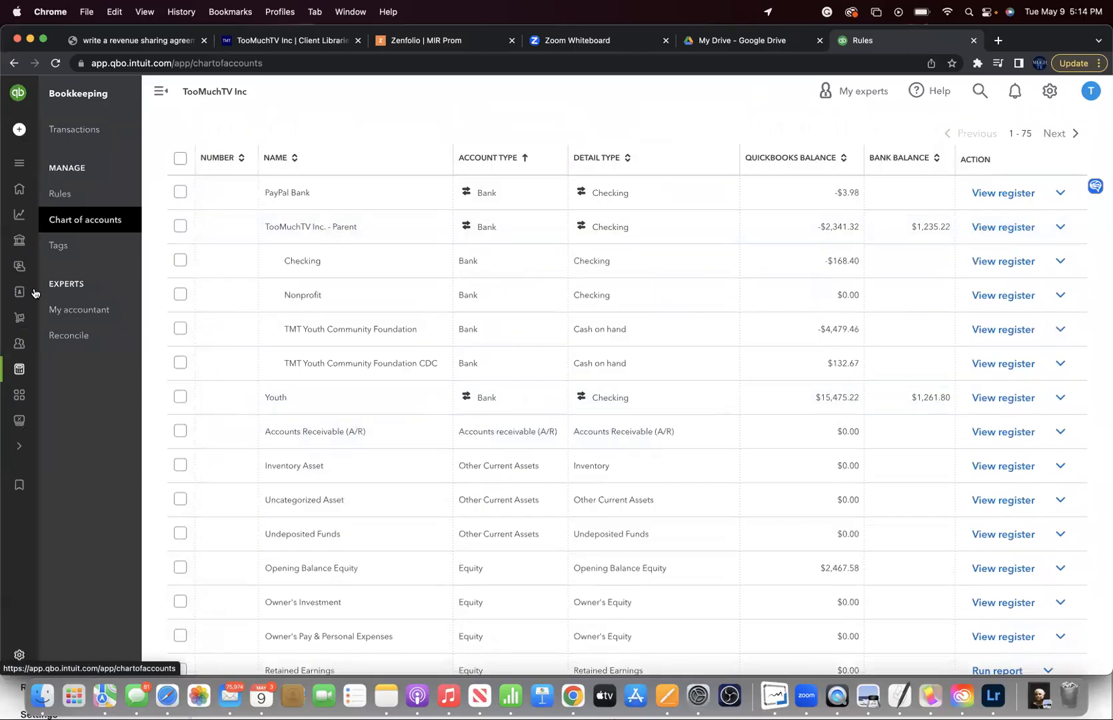
- Review the chart of accounts again from the bank accounts down to the numbered income and 6000–8200 expense accounts
mouse_move(35, 292)
left_click(92, 219)
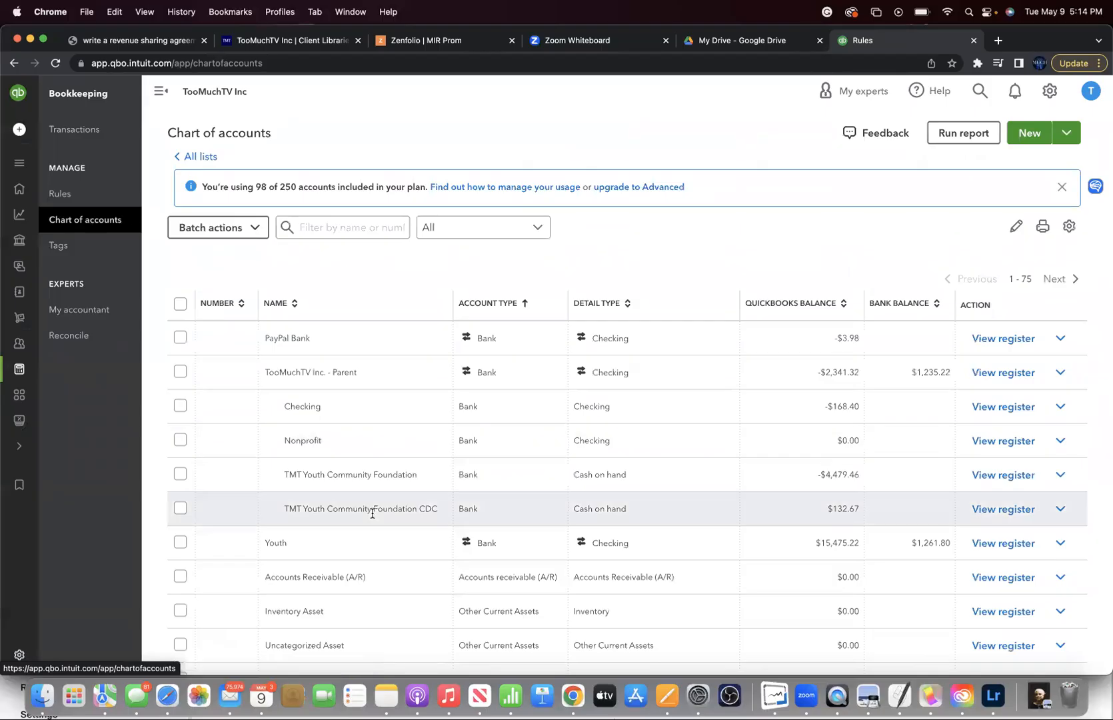
scroll(372, 512, "down", 6)
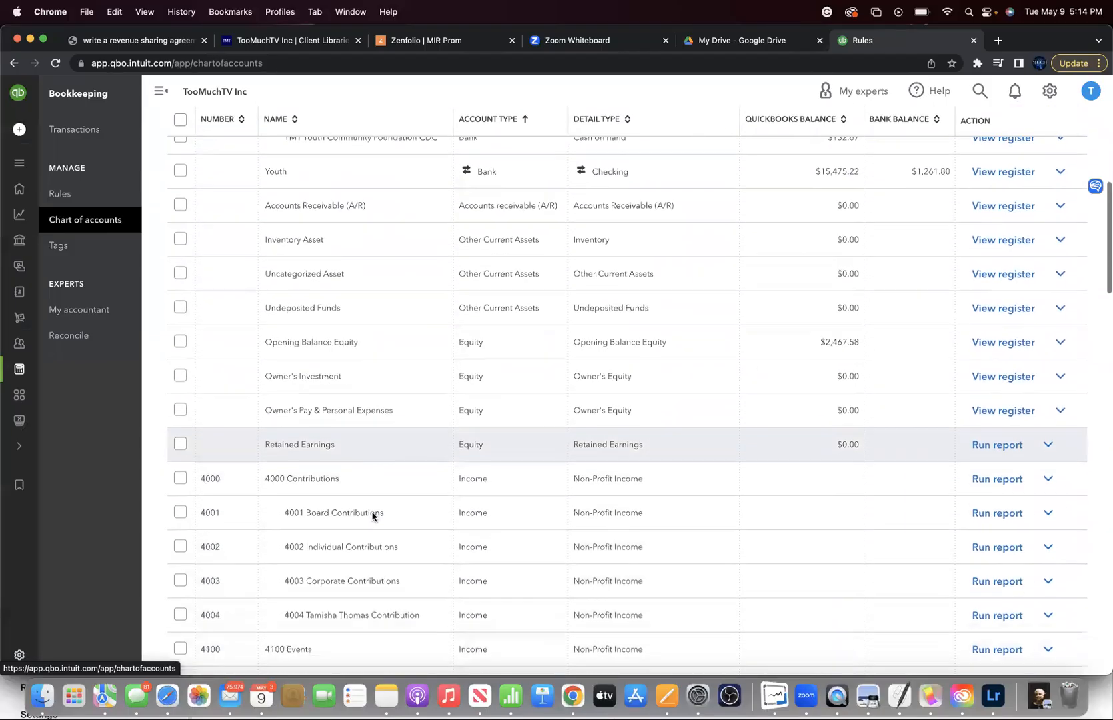
scroll(384, 484, "down", 7)
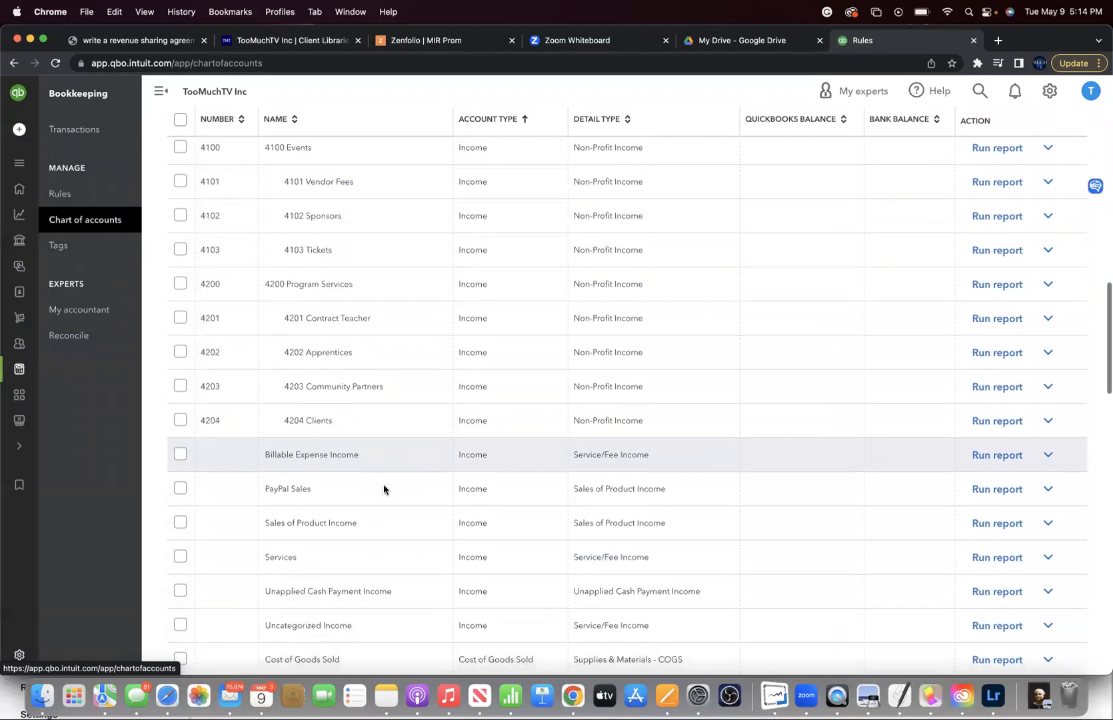
scroll(384, 486, "down", 4)
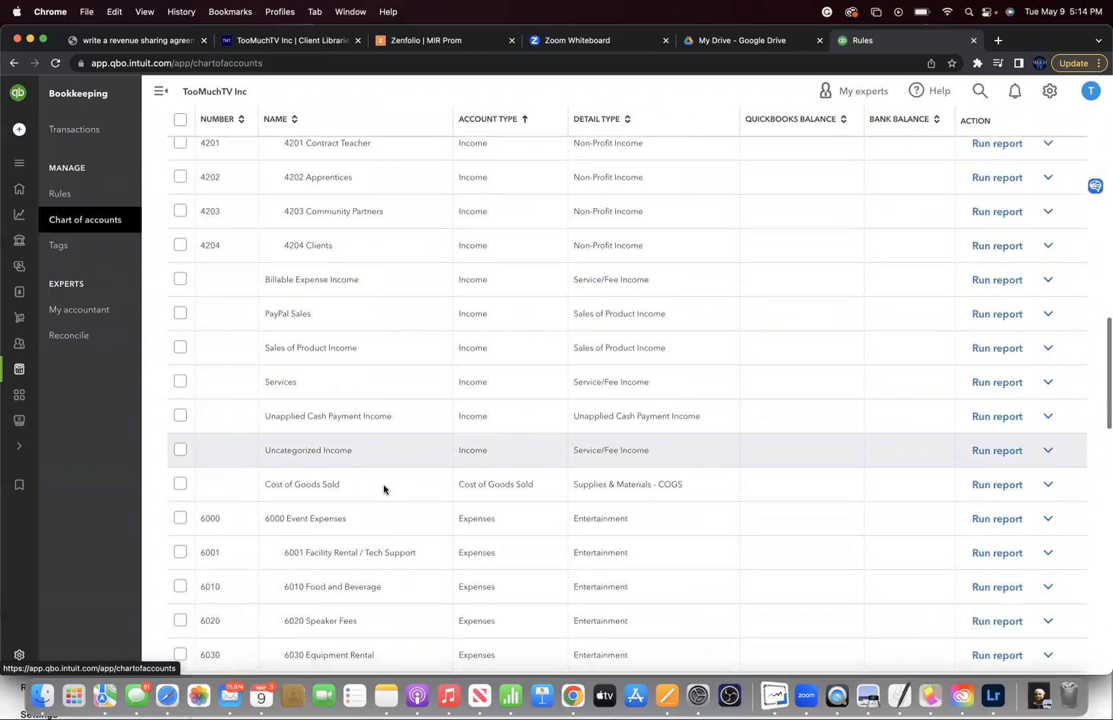
scroll(383, 490, "down", 7)
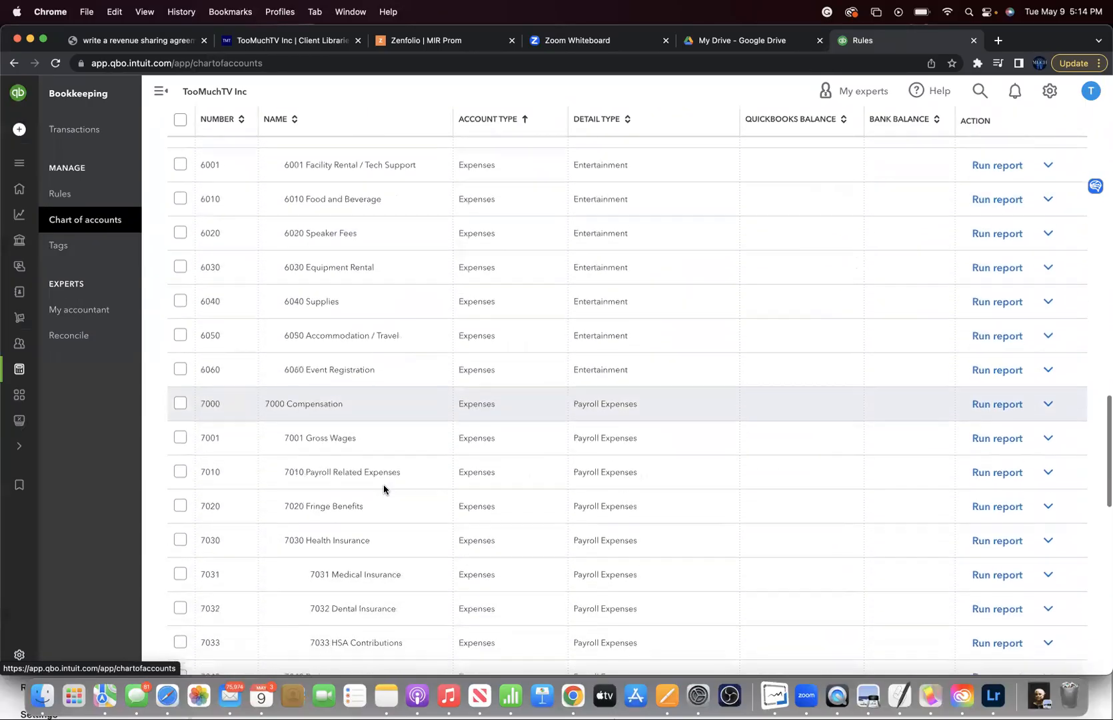
scroll(384, 490, "down", 5)
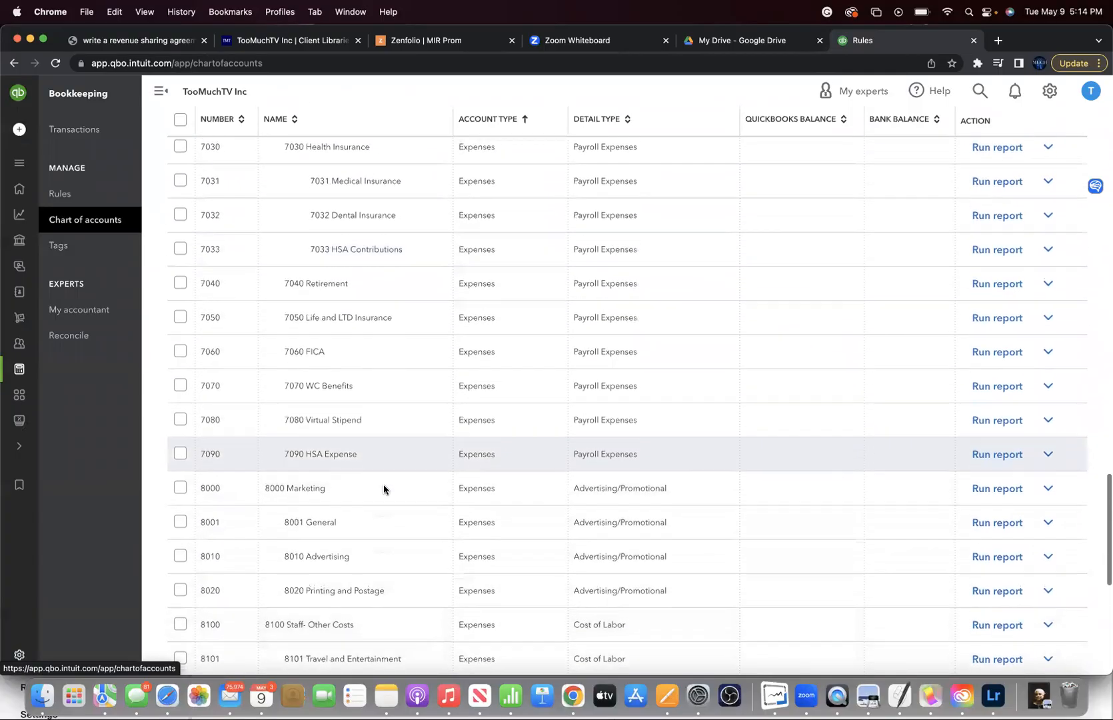
scroll(384, 490, "down", 1)
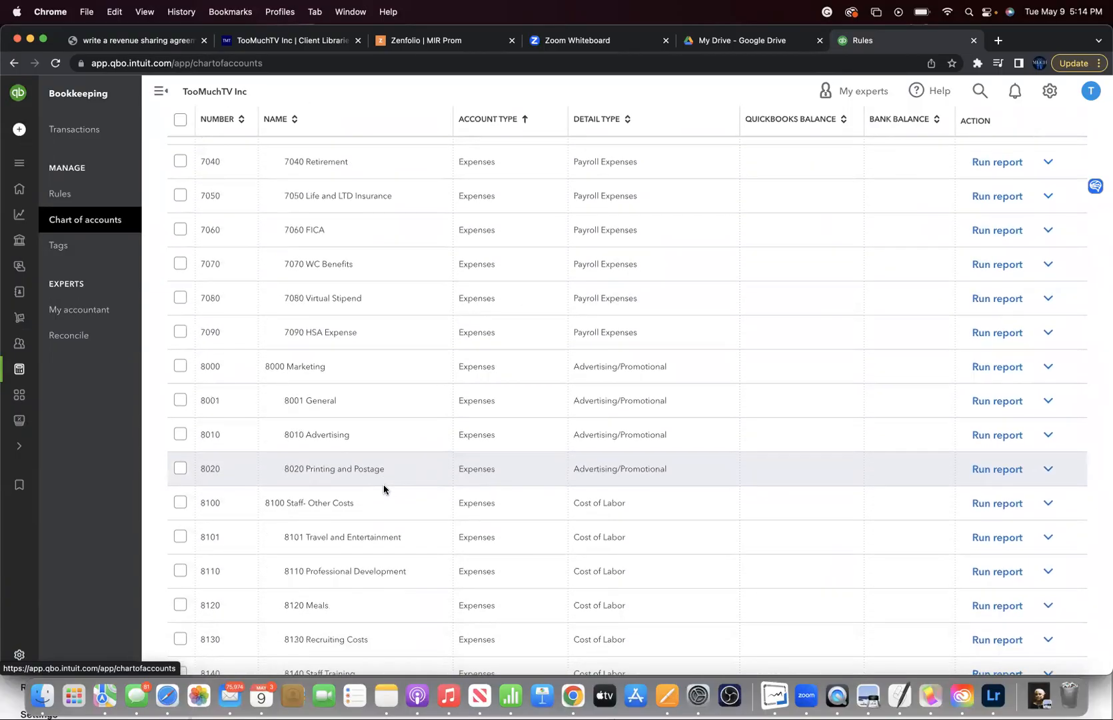
scroll(383, 488, "down", 1)
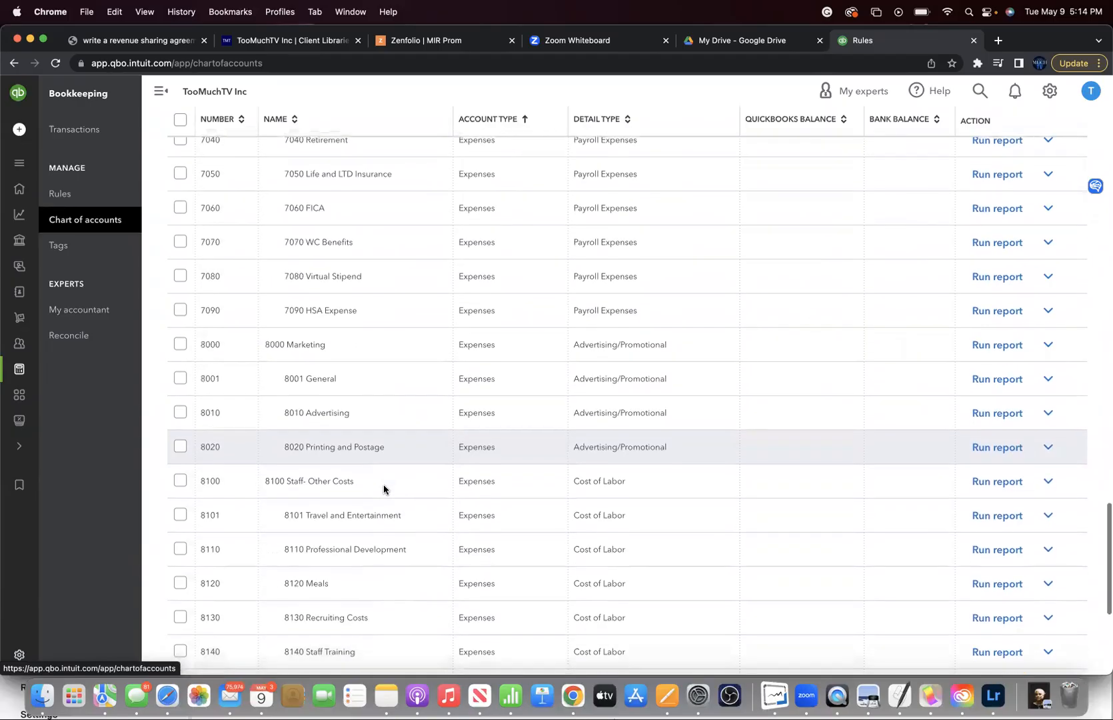
scroll(384, 489, "down", 1)
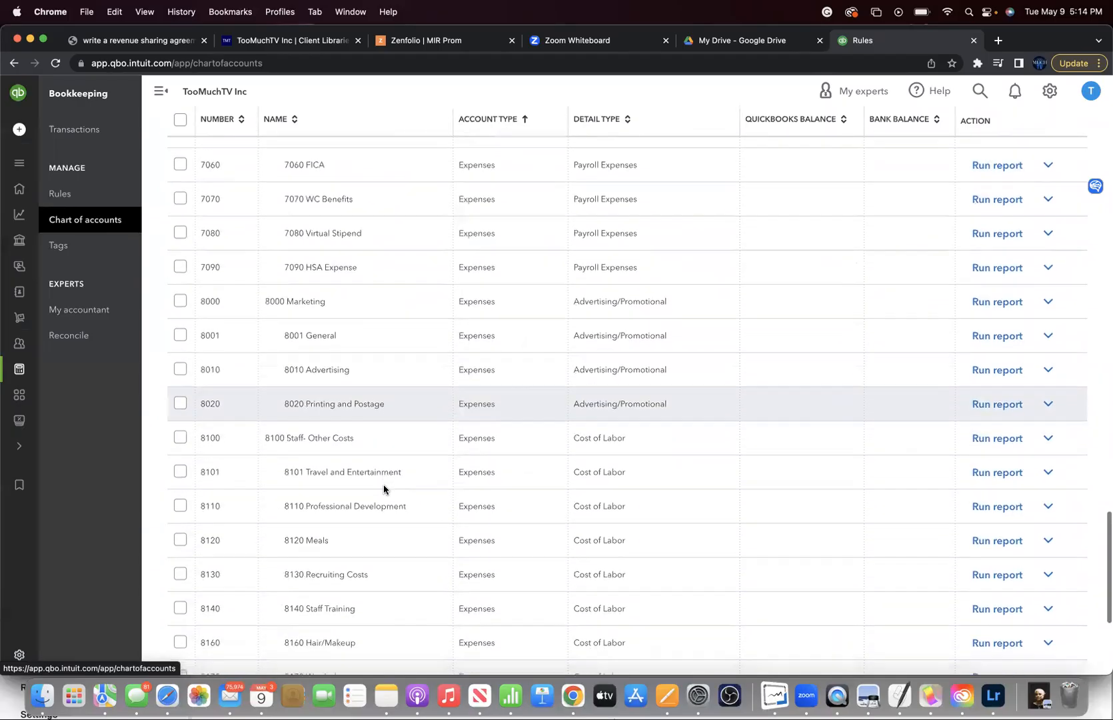
scroll(383, 489, "down", 1)
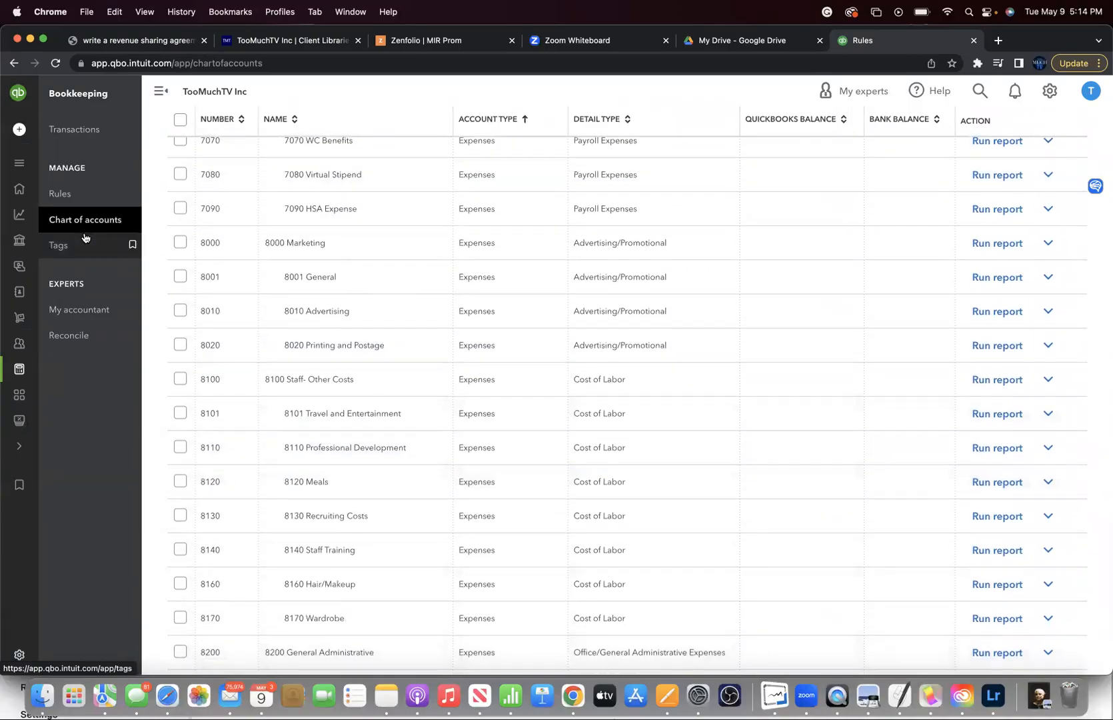
- Look through the Youth account's most recent 2023 transactions awaiting review, checking their suggested categories
left_click(74, 128)
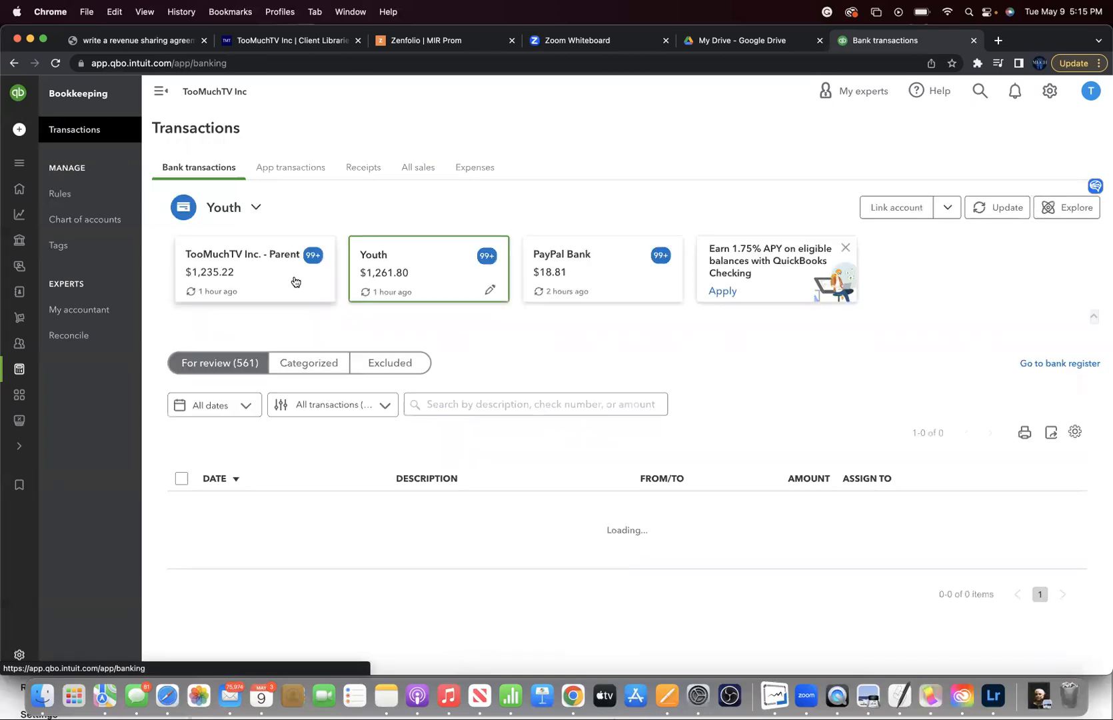
scroll(295, 282, "down", 2)
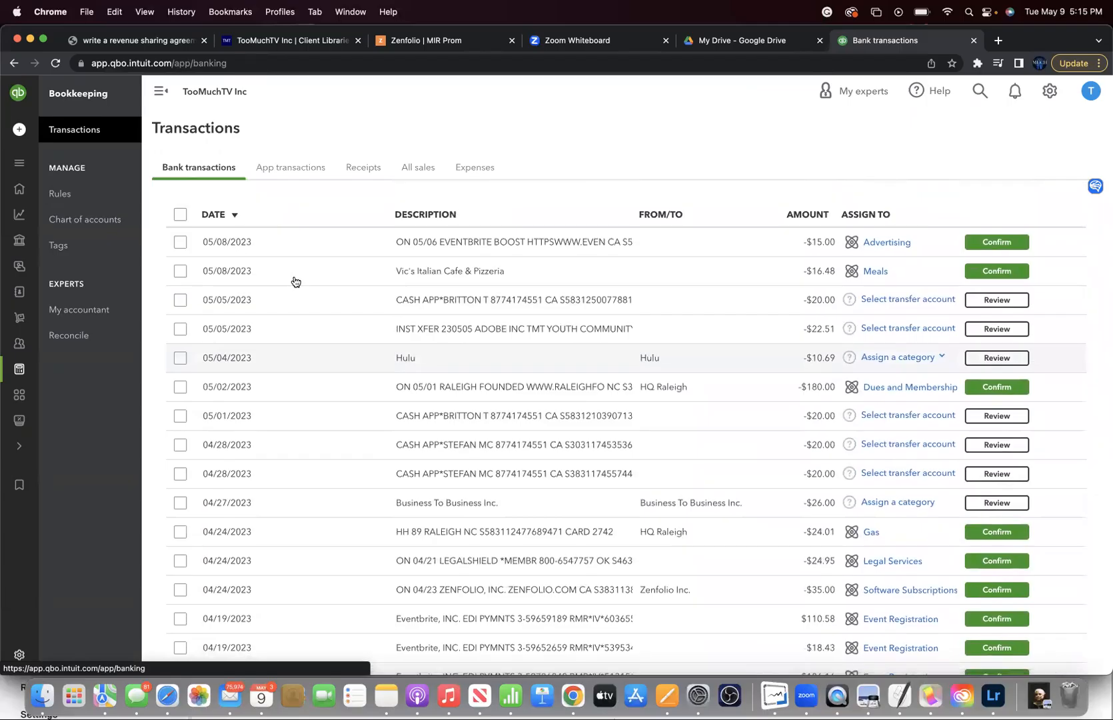
scroll(295, 281, "down", 2)
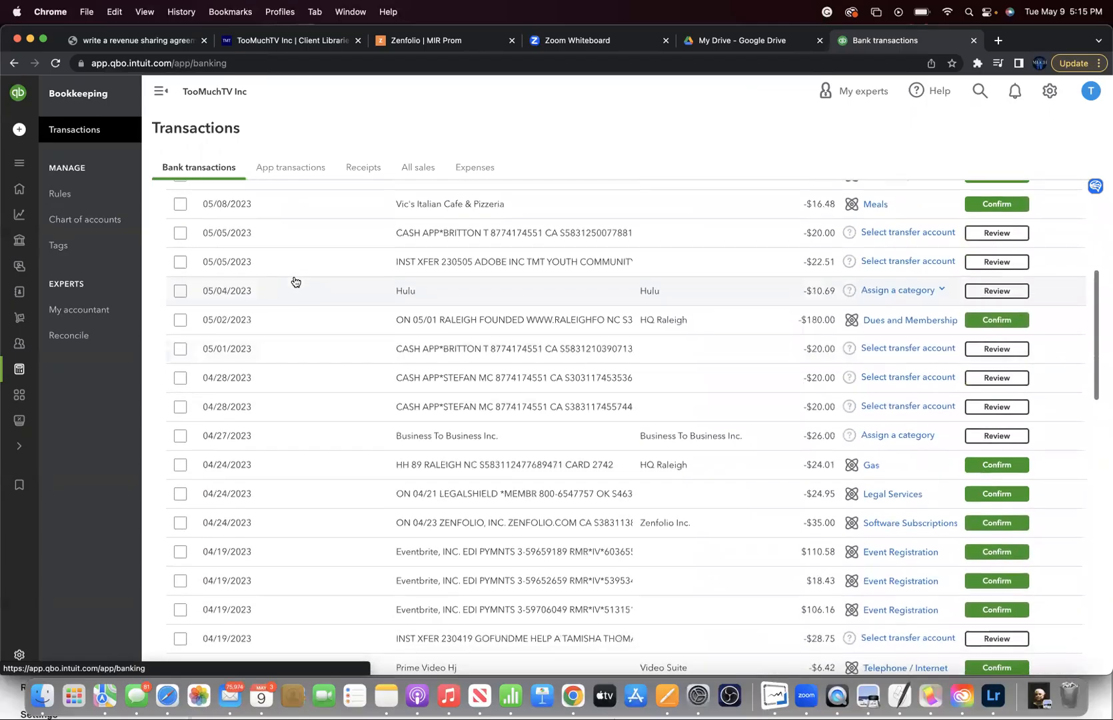
scroll(295, 281, "down", 2)
scroll(295, 281, "down", 3)
scroll(295, 280, "down", 2)
scroll(295, 281, "down", 1)
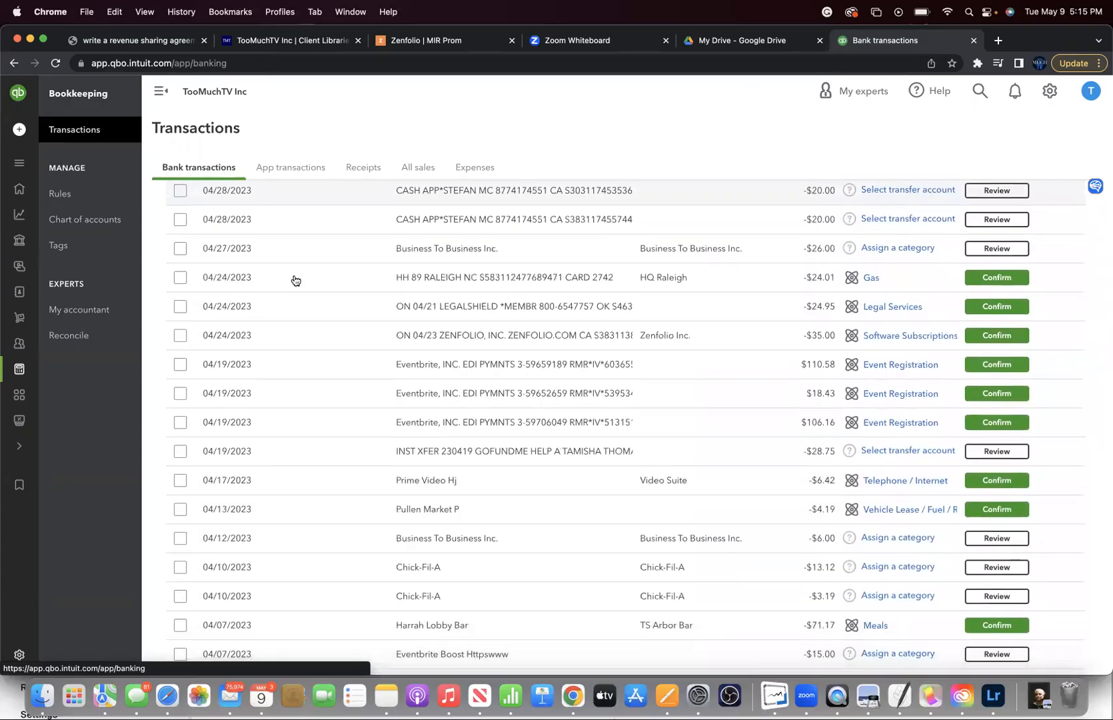
- Examine the business overview dashboard's cash flow forecast, profit and loss, expenses and bank account balances
mouse_move(26, 193)
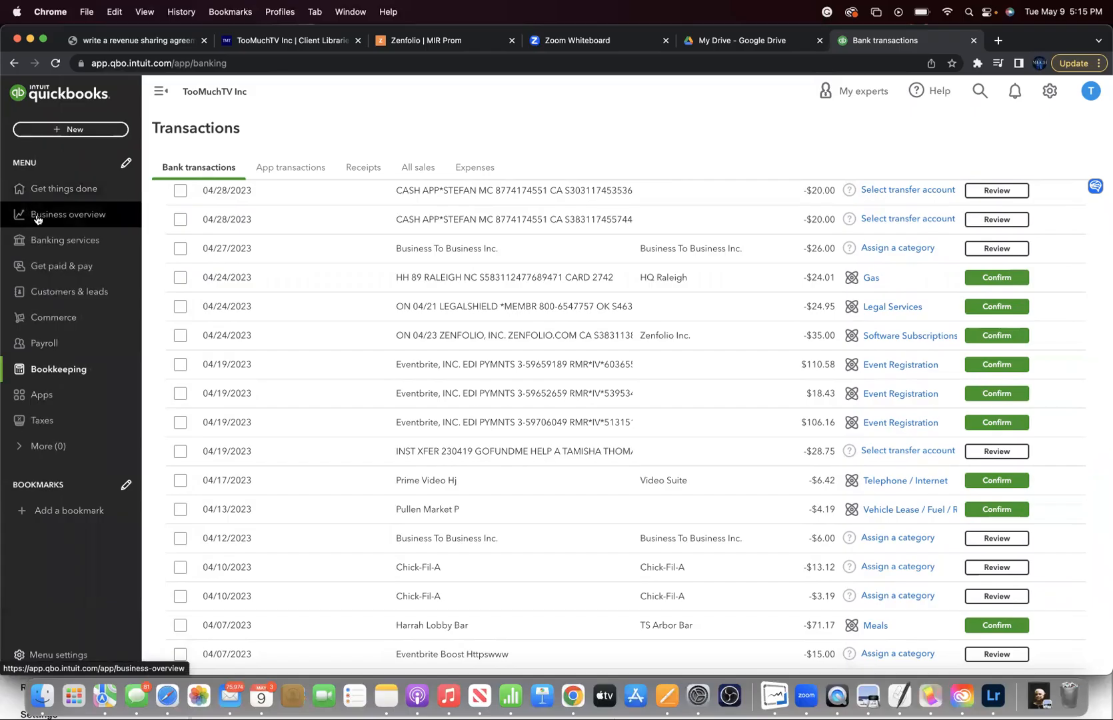
left_click(35, 215)
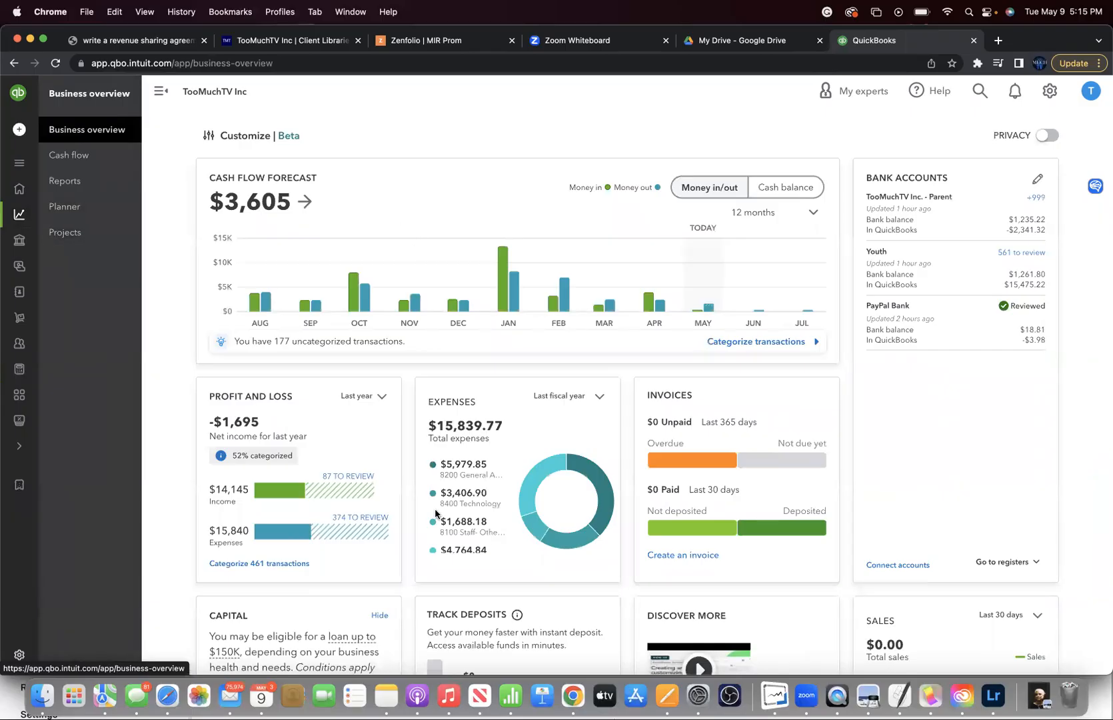
scroll(436, 513, "down", 2)
scroll(435, 513, "up", 2)
scroll(435, 513, "up", 1)
scroll(436, 512, "up", 1)
- Return to the Youth account's bank transactions awaiting review
left_click(19, 368)
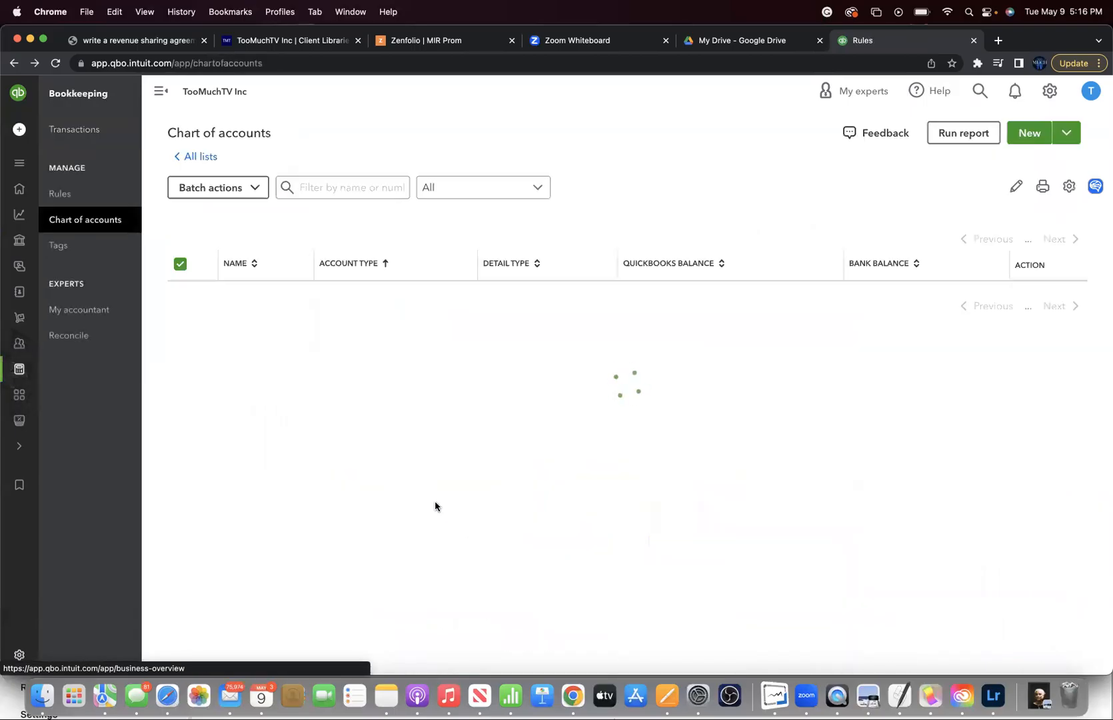
left_click(93, 222)
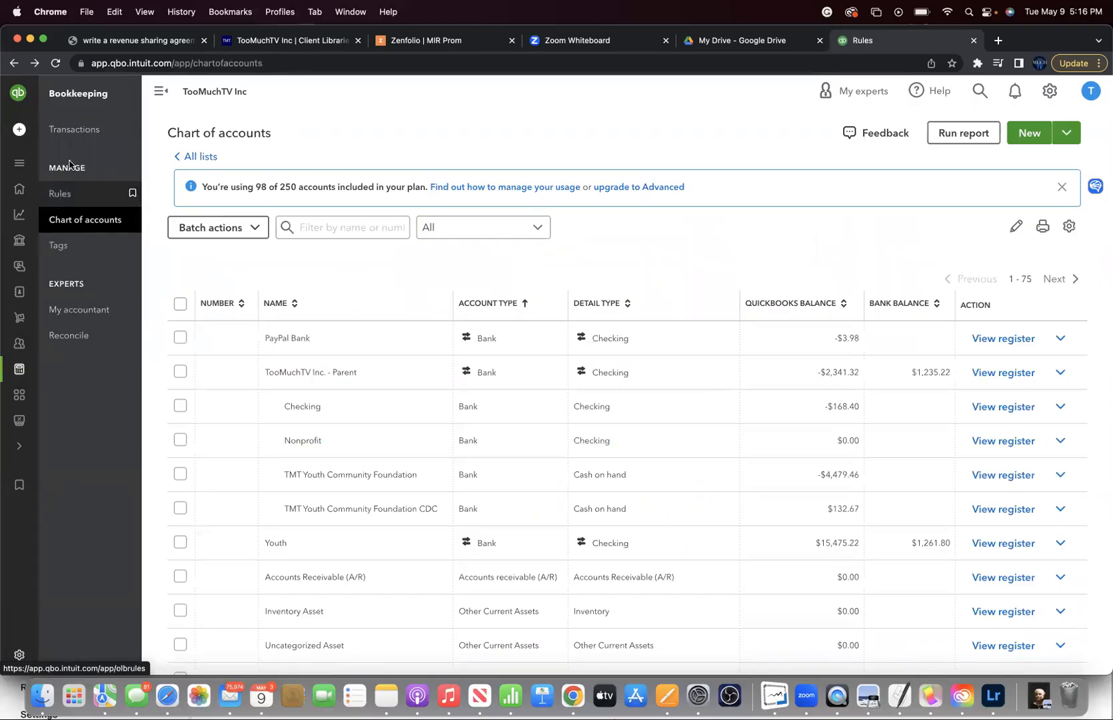
left_click(75, 132)
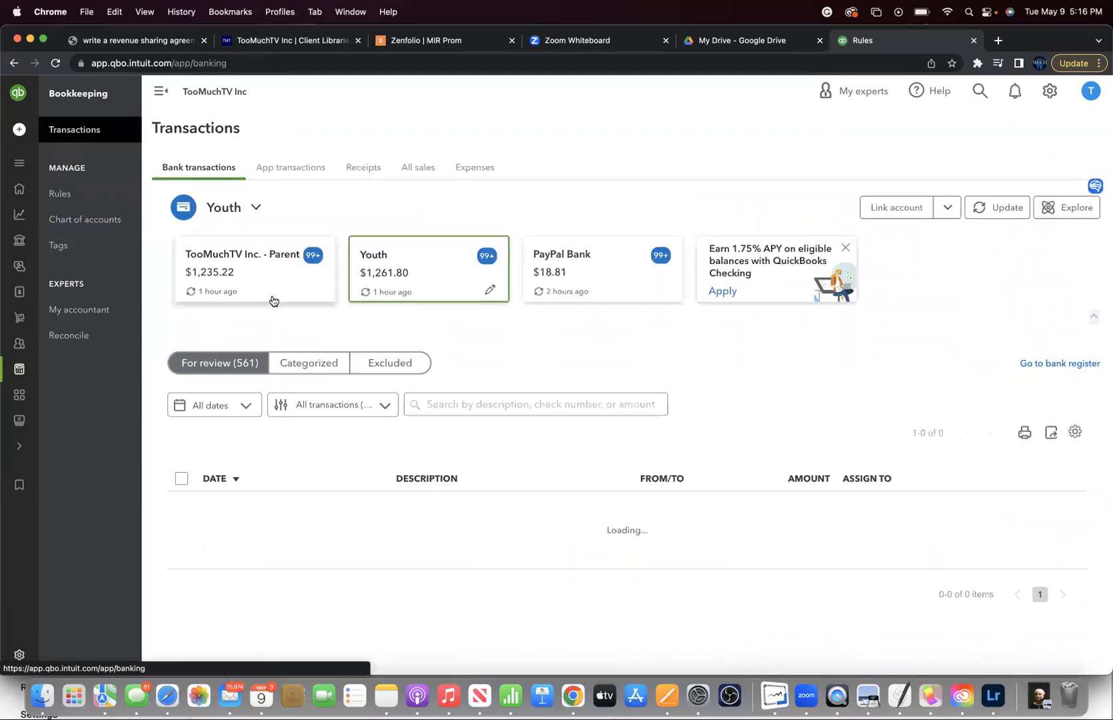
left_click(218, 408)
left_click(260, 465)
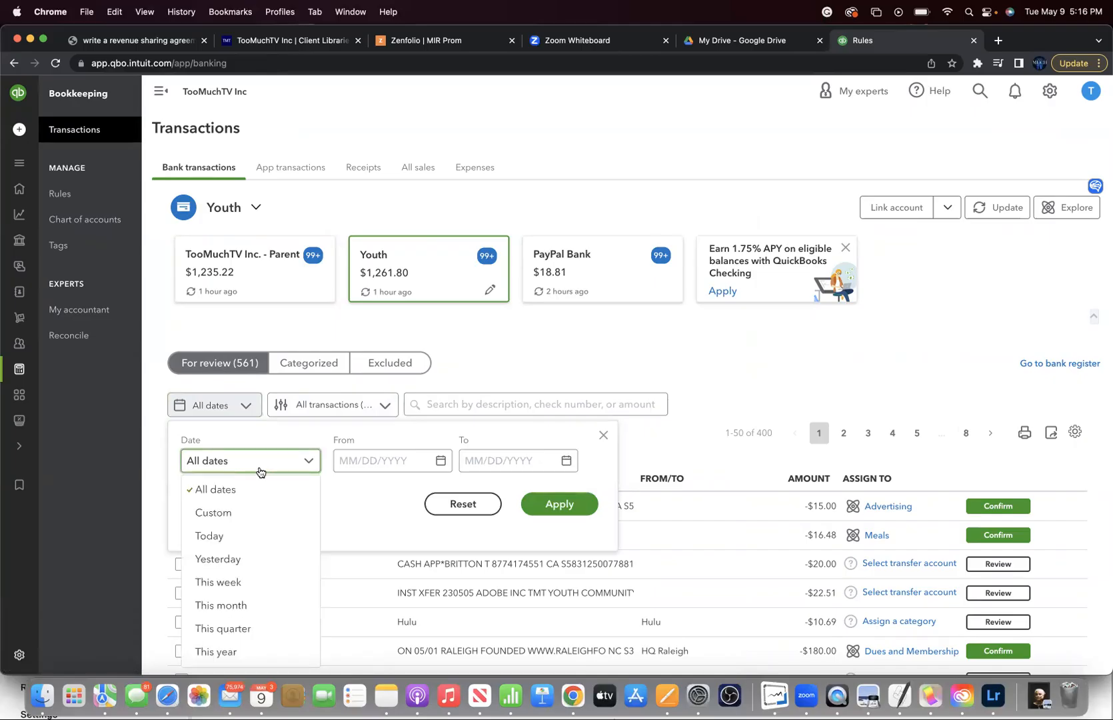
scroll(261, 472, "down", 1)
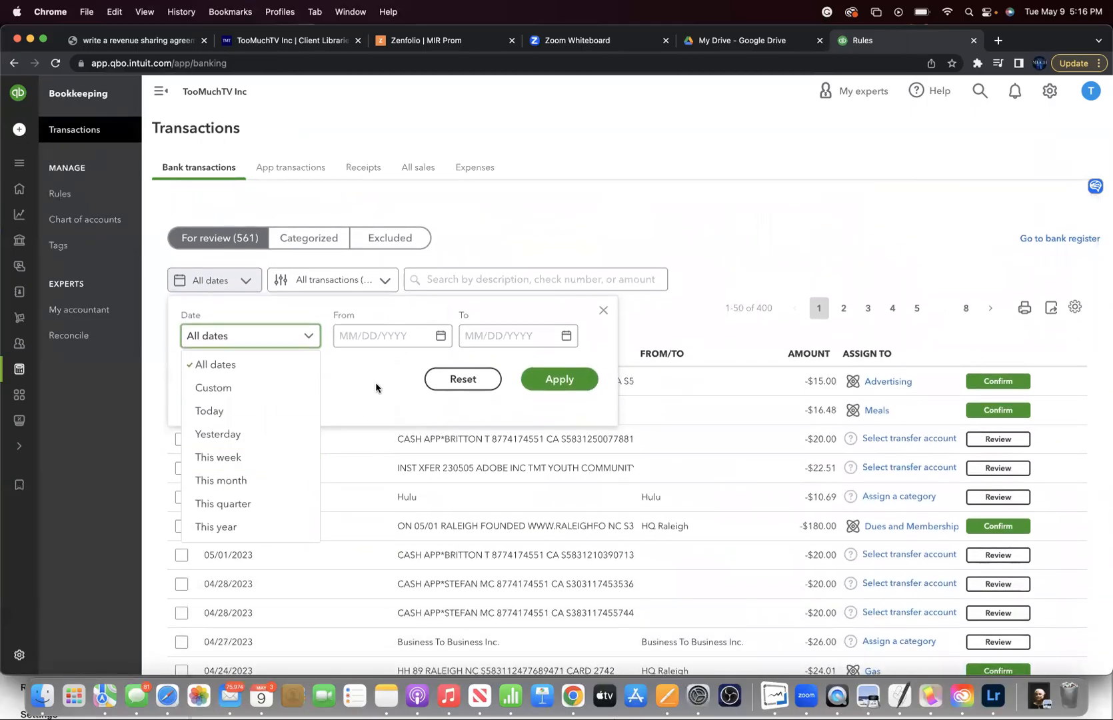
left_click(440, 336)
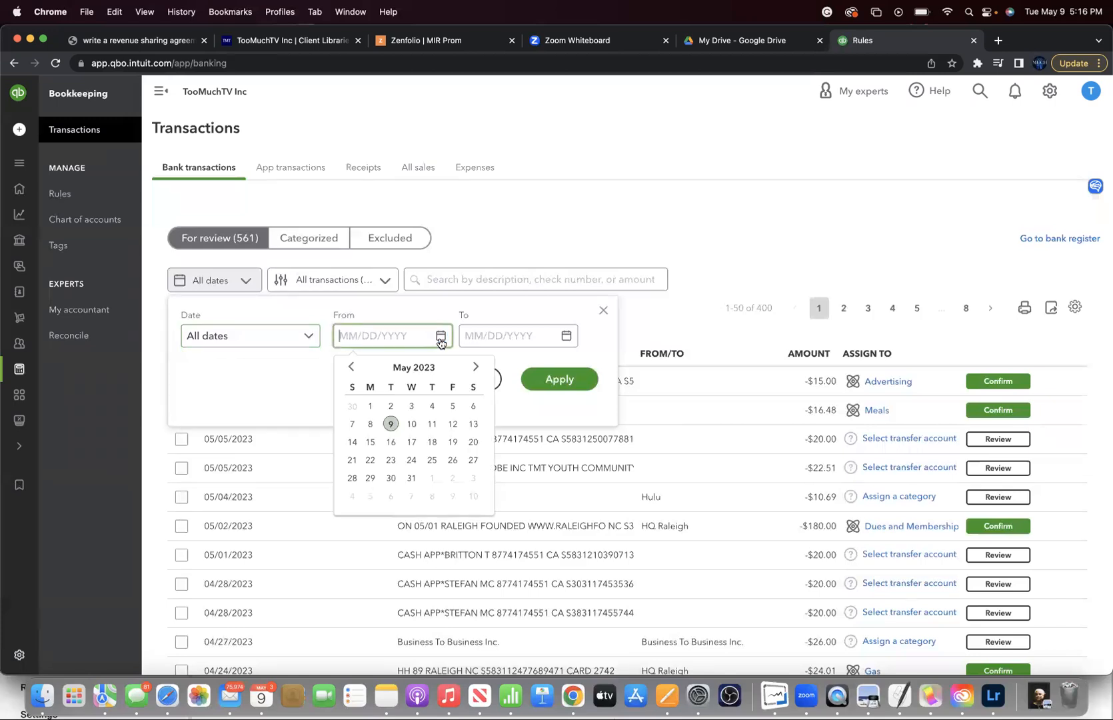
left_click(351, 366)
left_click(352, 367)
left_click(352, 367)
left_click(350, 368)
left_click(348, 369)
left_click(348, 369)
left_click(347, 370)
left_click(347, 370)
left_click(348, 370)
left_click(348, 370)
left_click(347, 370)
left_click(347, 370)
left_click(347, 370)
left_click(347, 370)
left_click(348, 370)
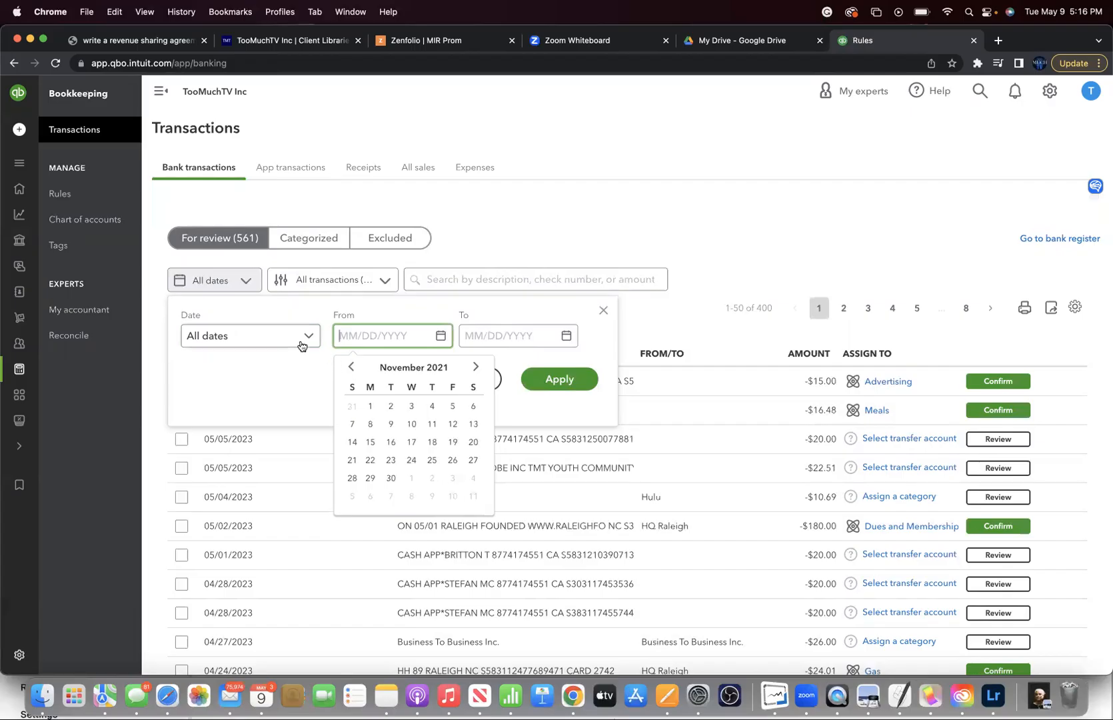
left_click(298, 394)
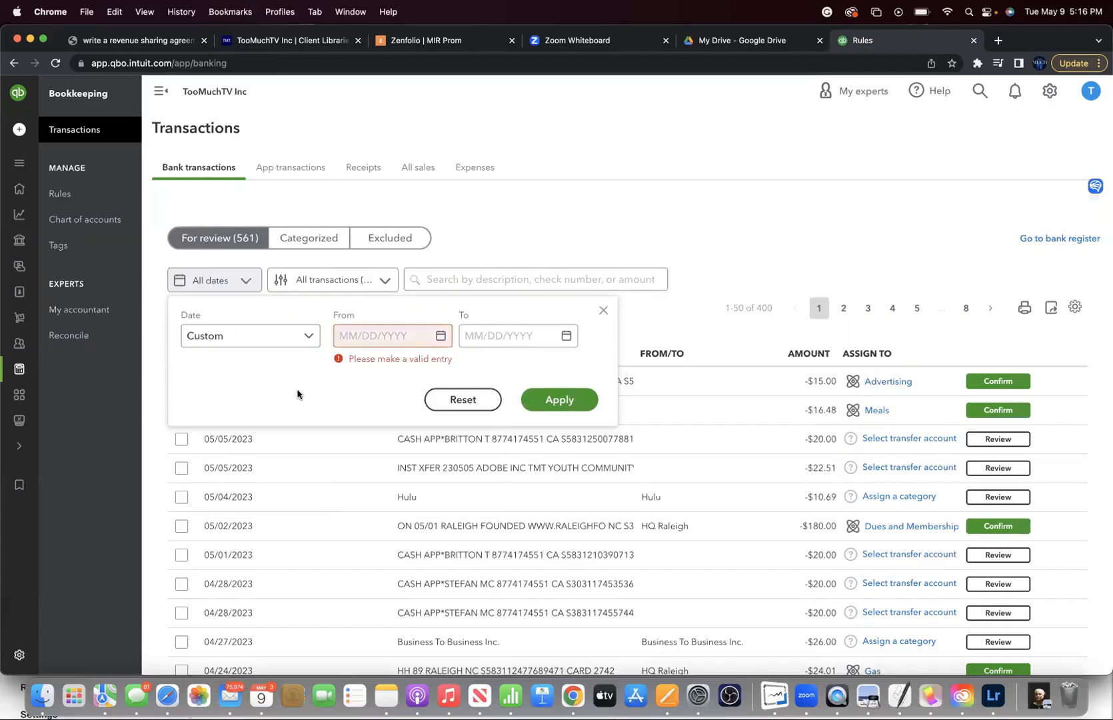
left_click(604, 310)
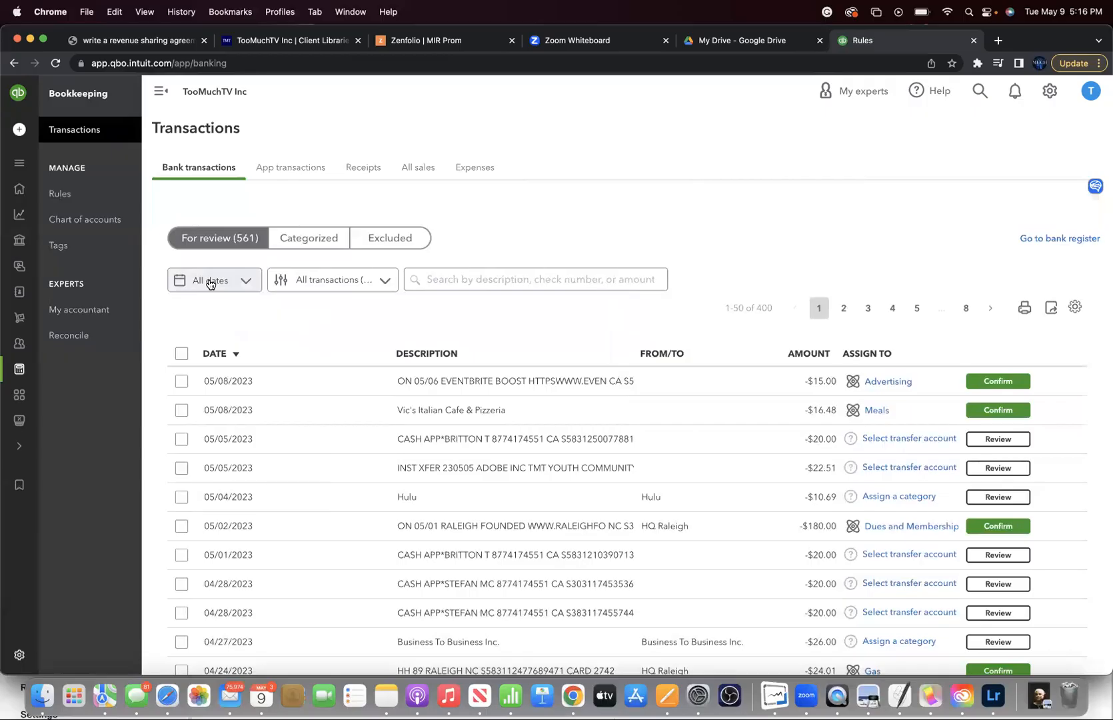
left_click(245, 284)
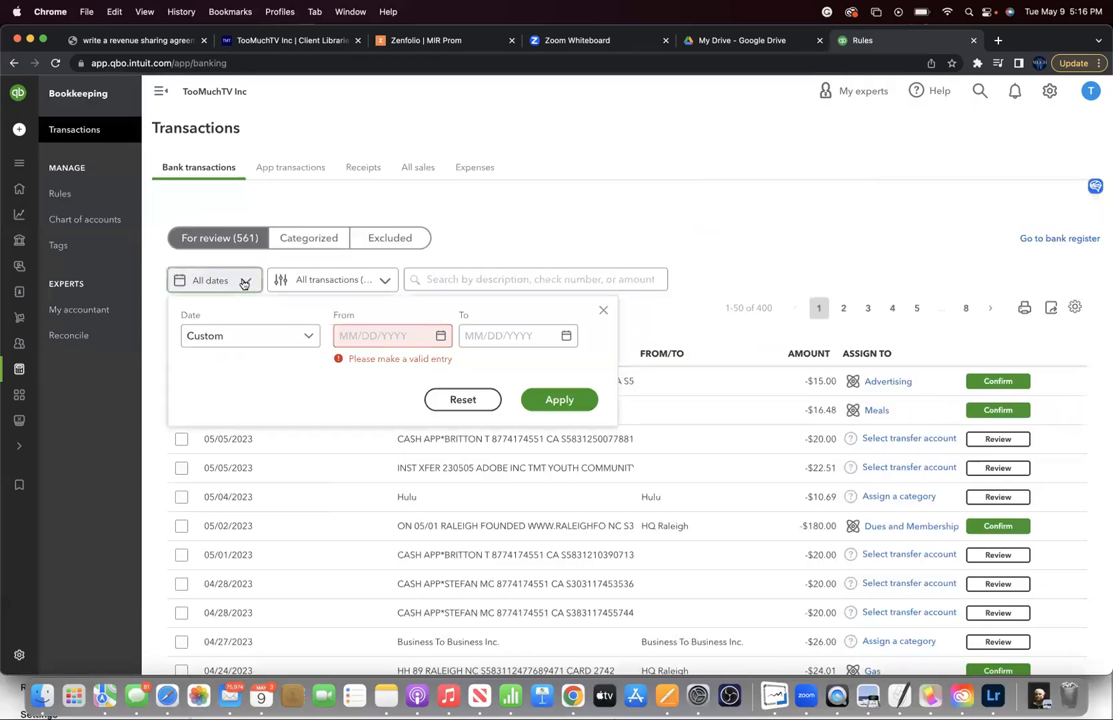
left_click(244, 285)
- Sort the Youth account's transactions awaiting review by date, oldest first
left_click(223, 355)
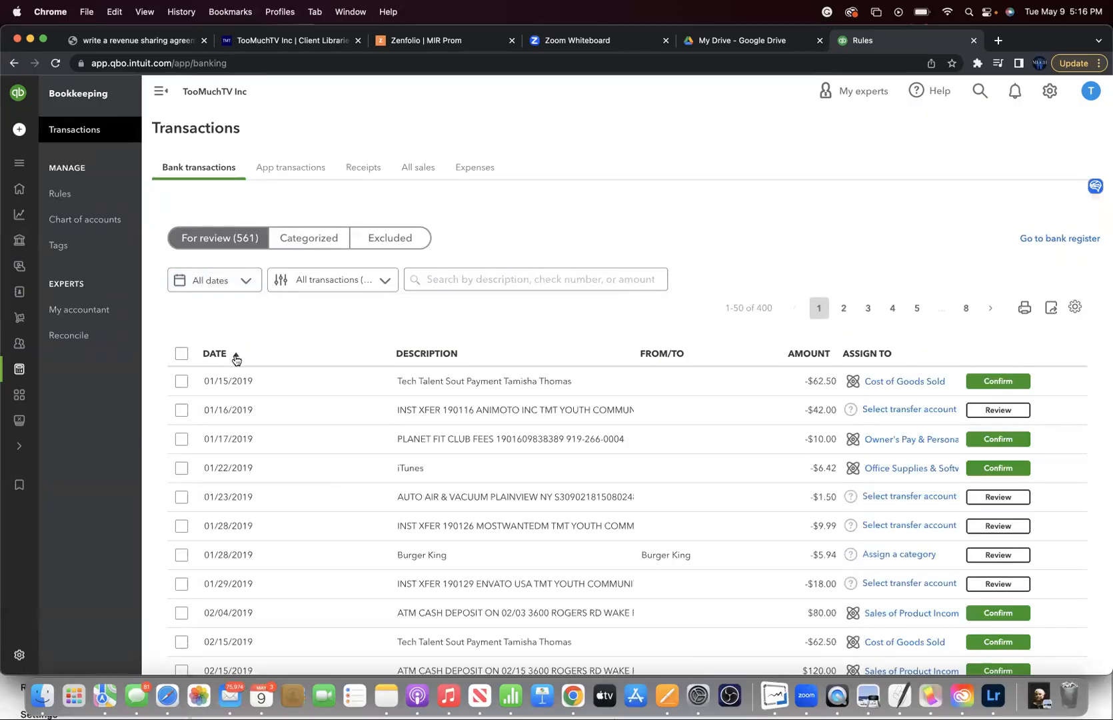
left_click(236, 359)
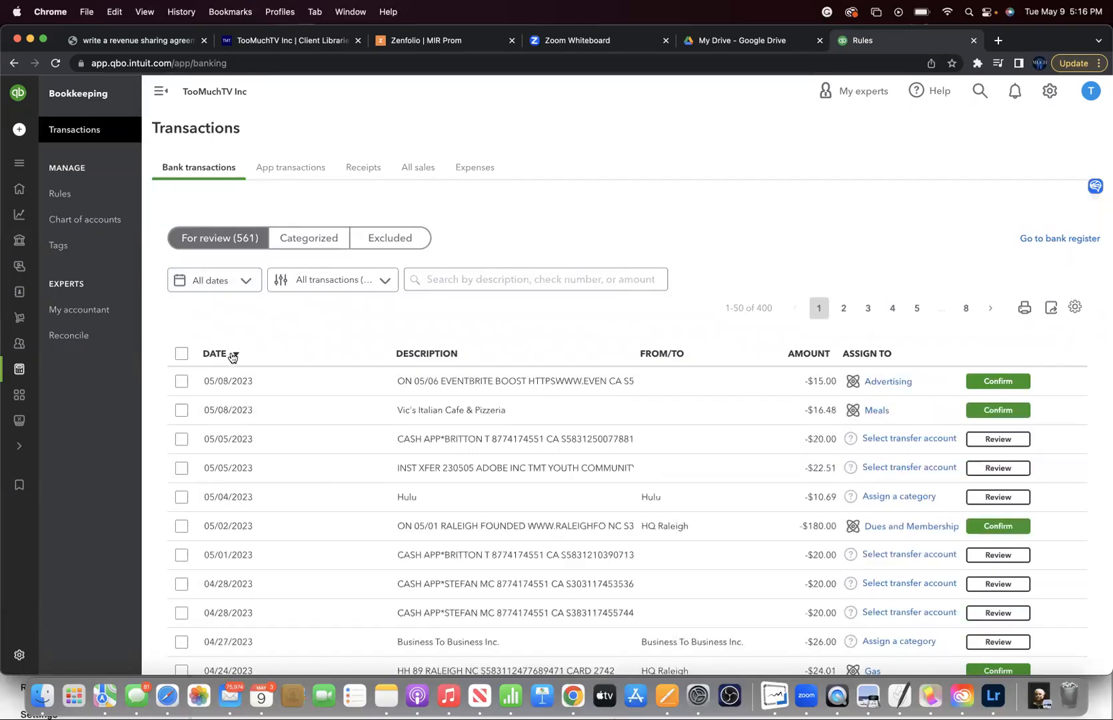
left_click(233, 355)
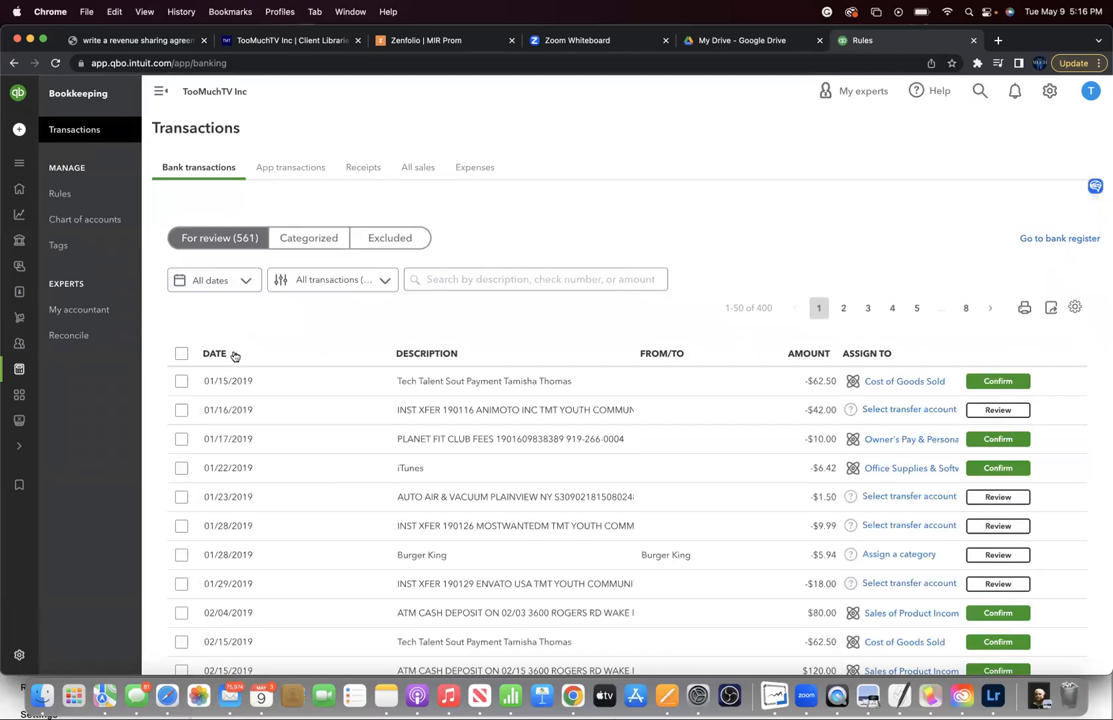
- Look through the first page of the Youth account's 2019 transactions, checking descriptions, amounts and suggested categories
scroll(257, 403, "down", 2)
scroll(257, 402, "down", 5)
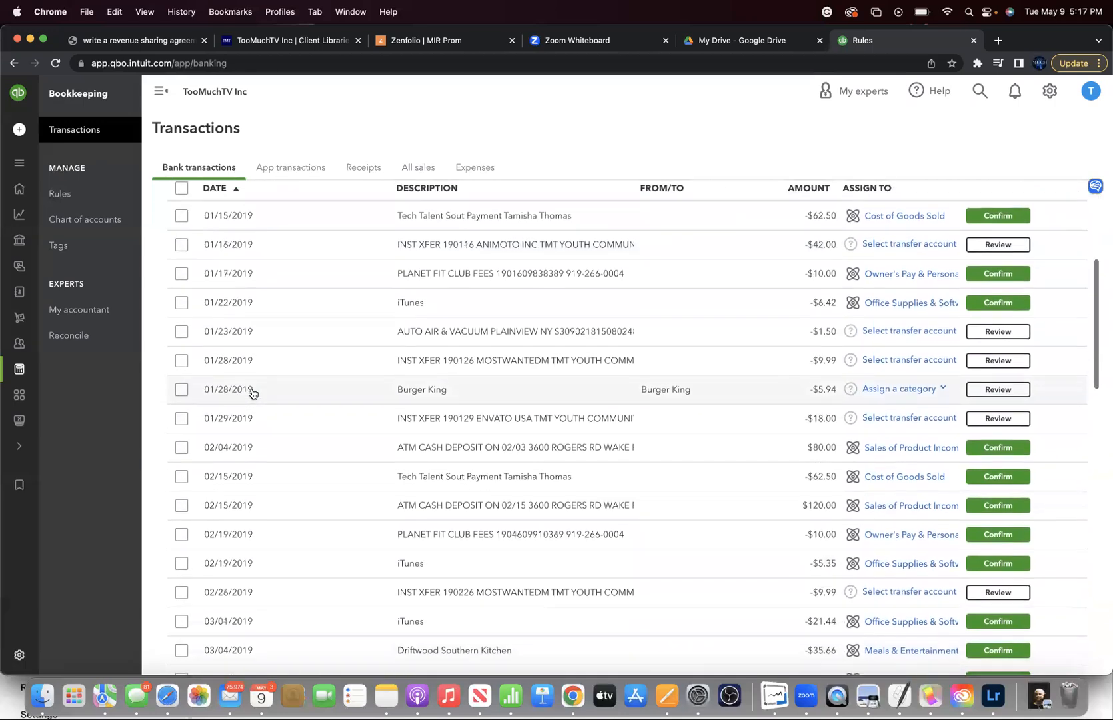
scroll(252, 393, "up", 1)
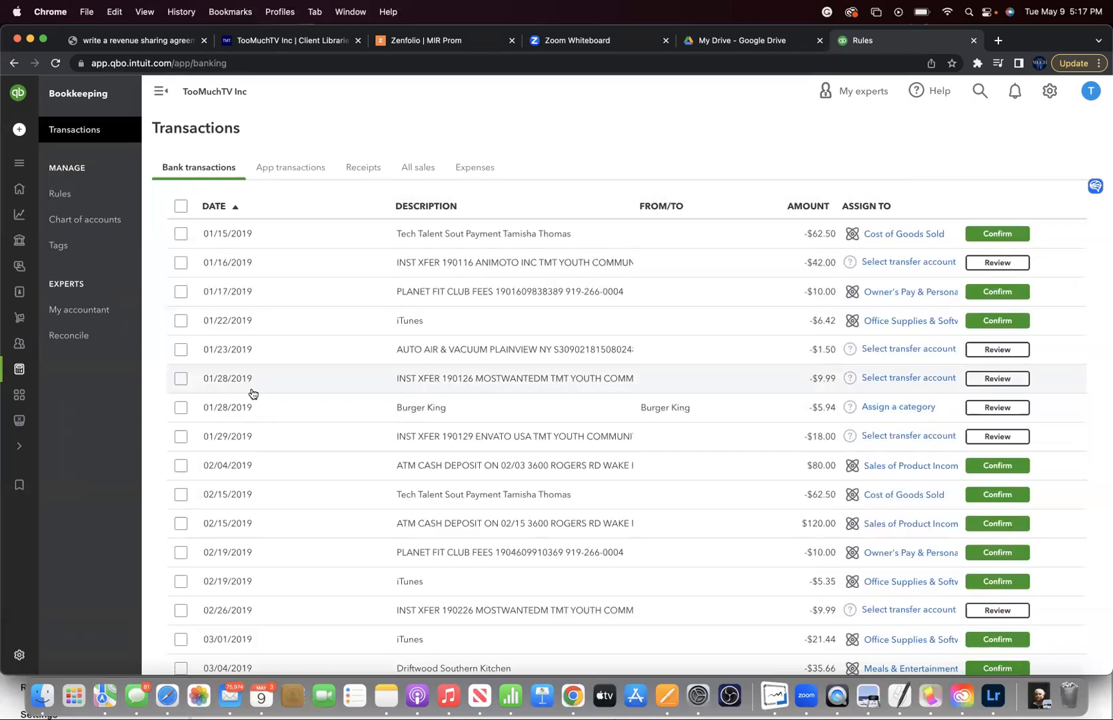
scroll(252, 394, "down", 5)
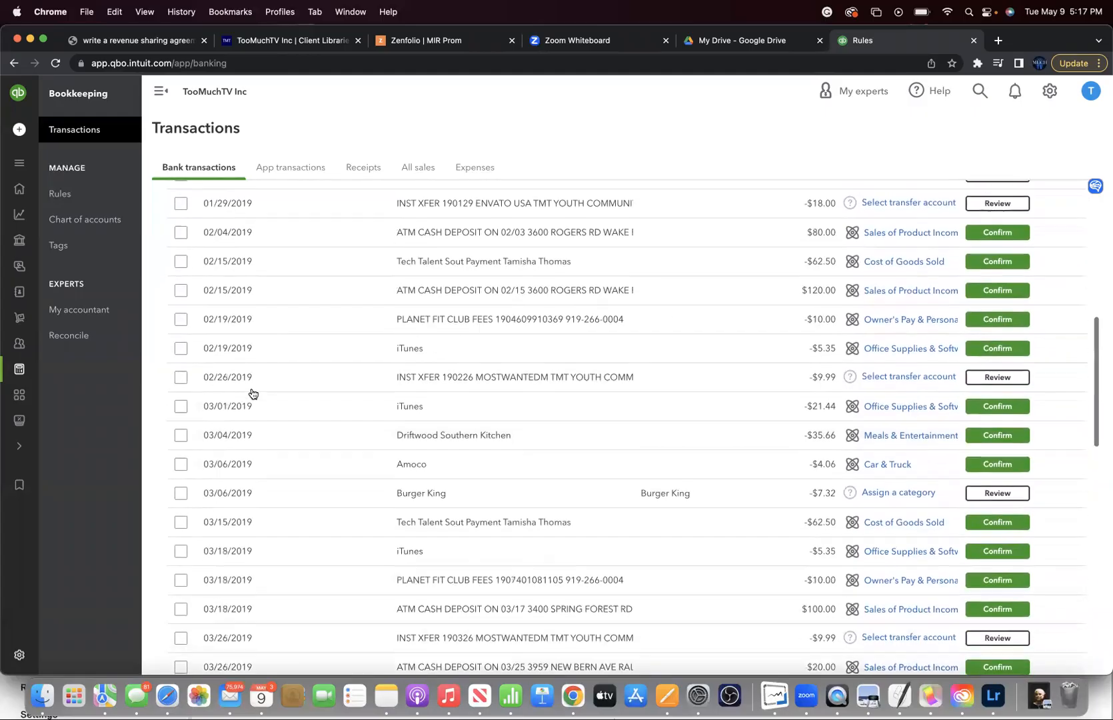
scroll(252, 393, "down", 10)
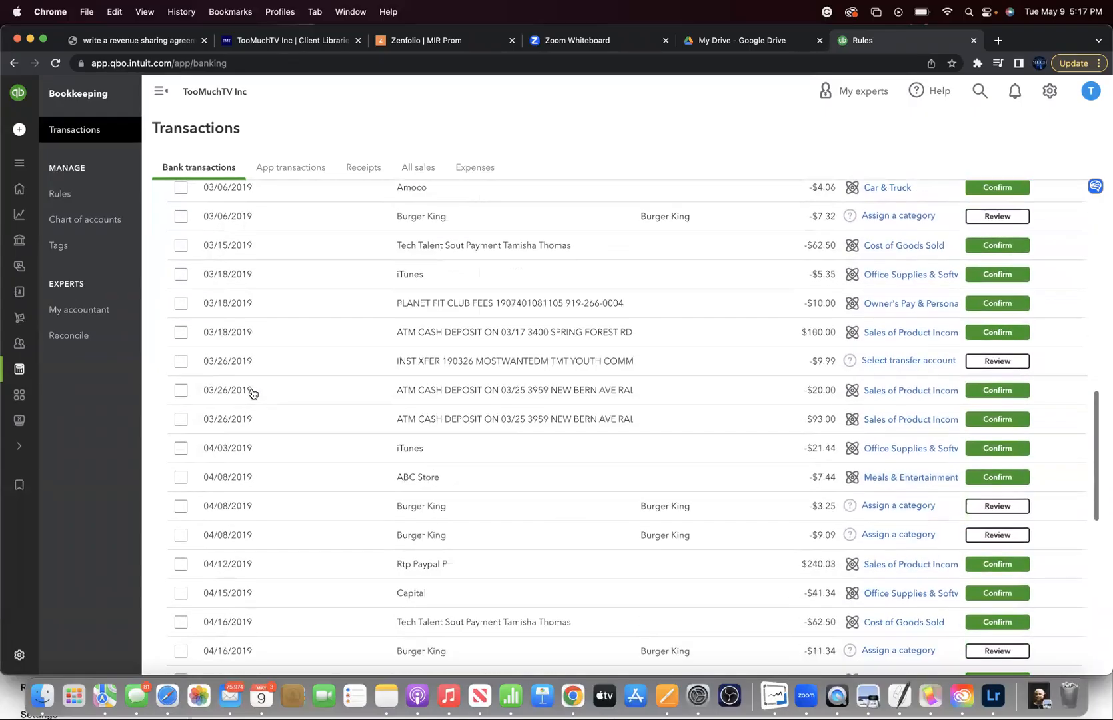
scroll(252, 385, "down", 8)
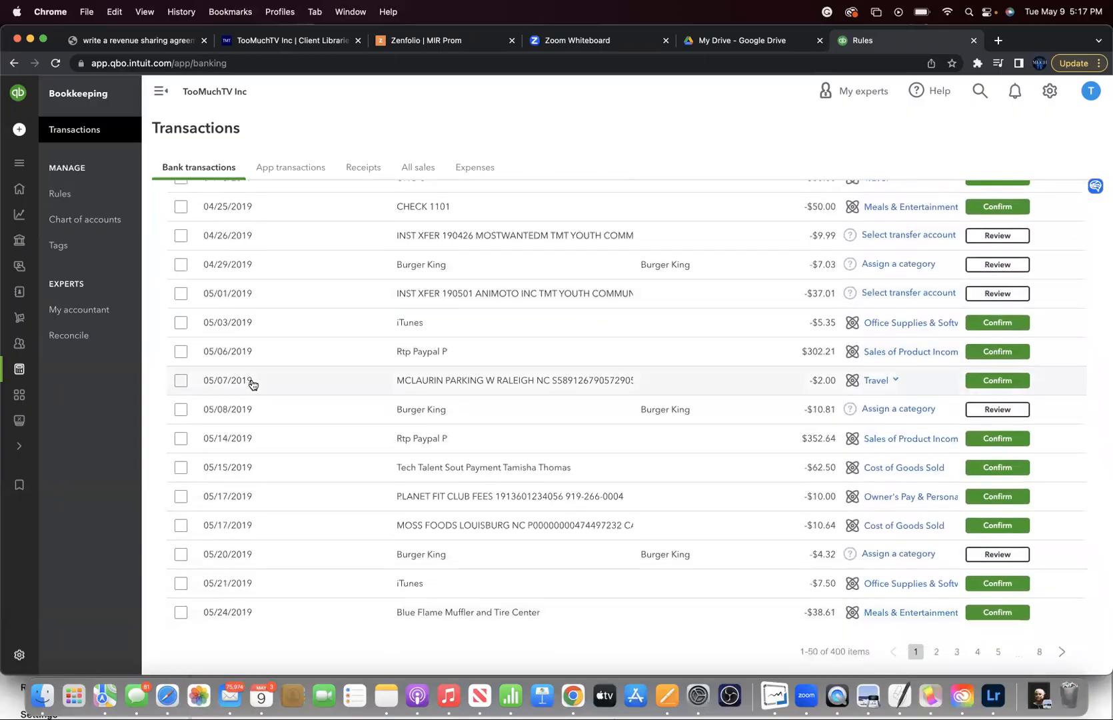
scroll(397, 389, "up", 20)
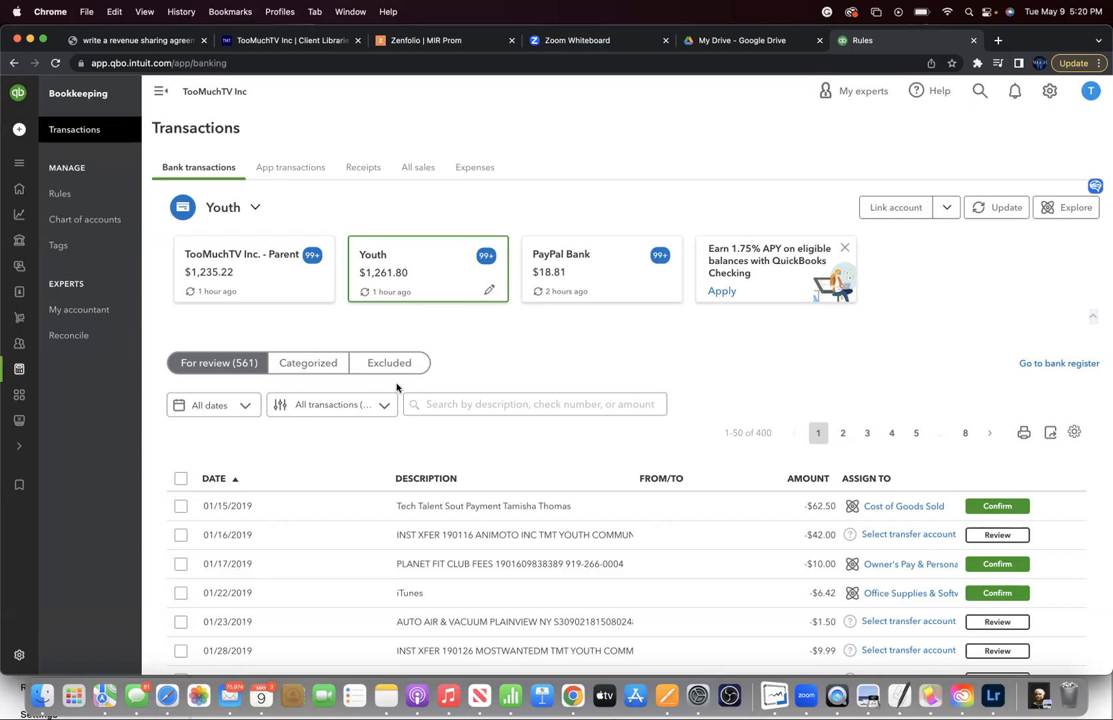
scroll(636, 547, "down", 10)
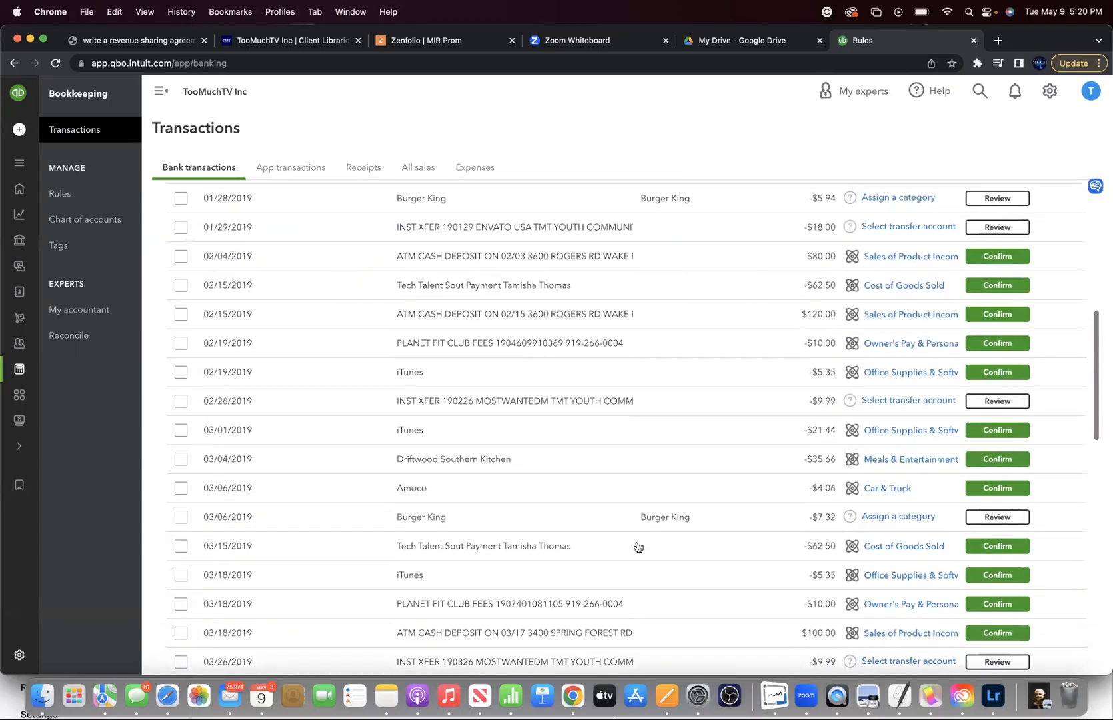